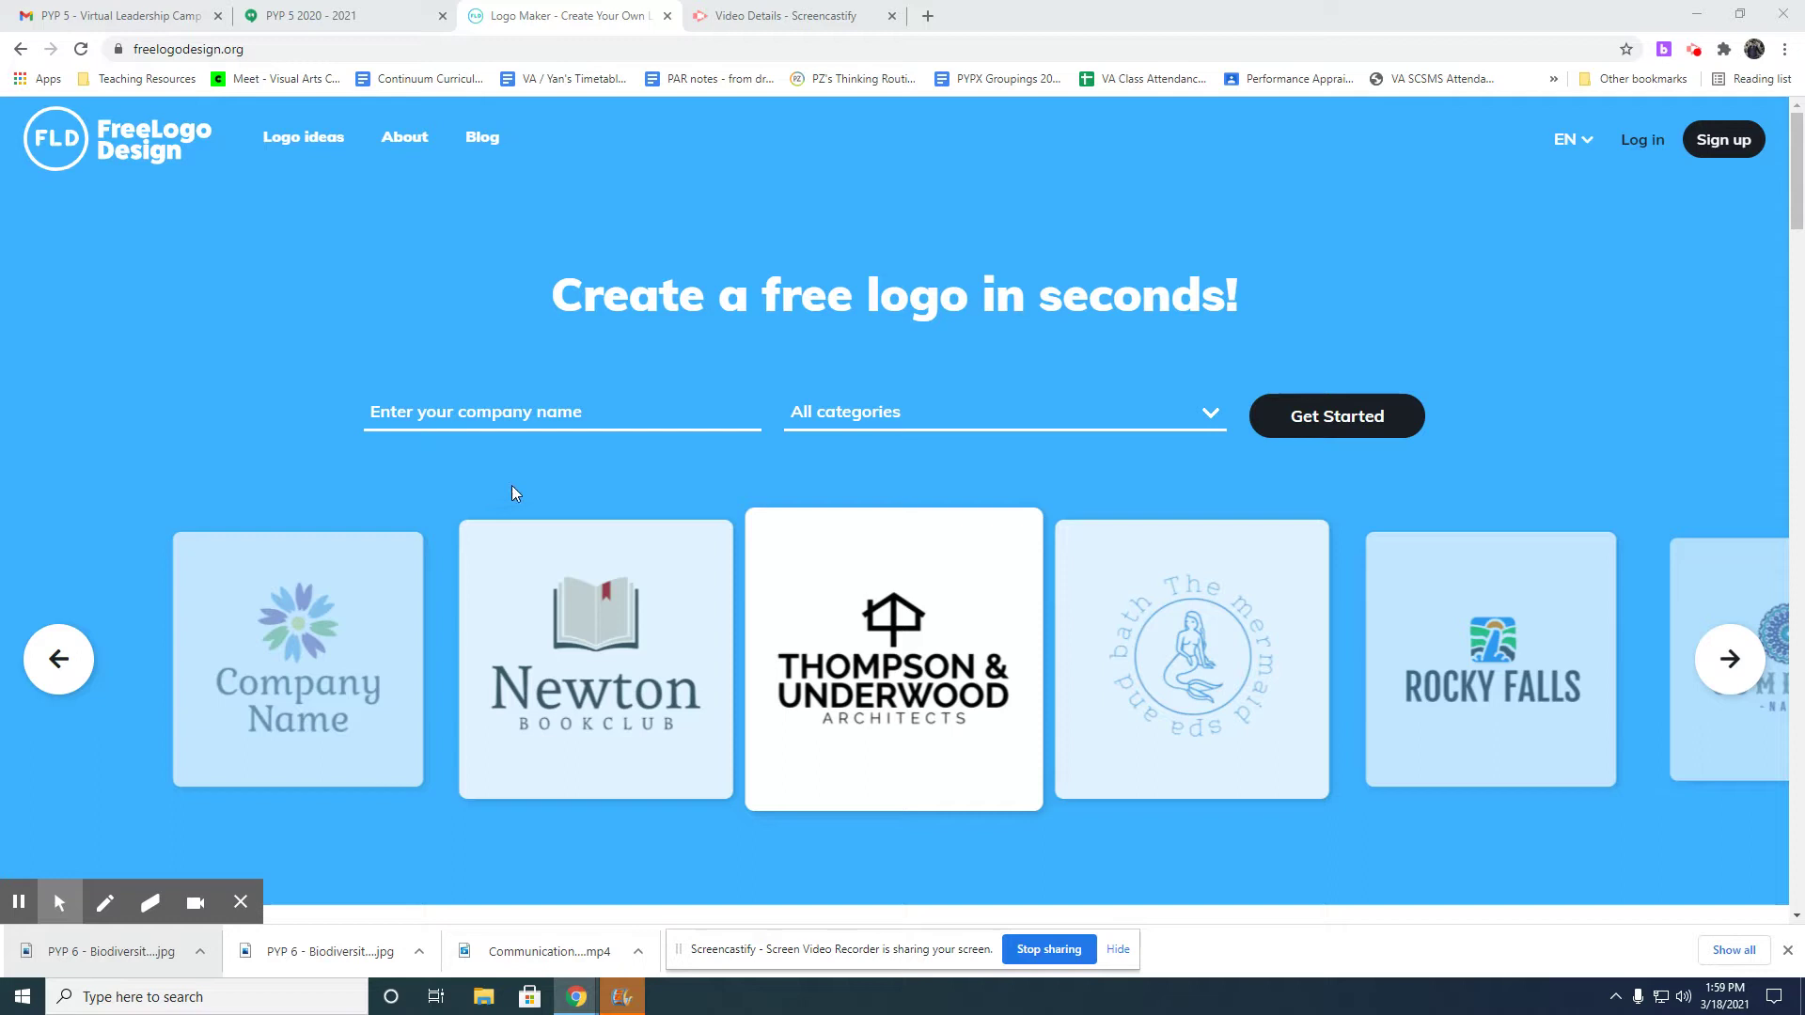
Click into the empty 'Enter your company name' field on the homepage.
click(521, 414)
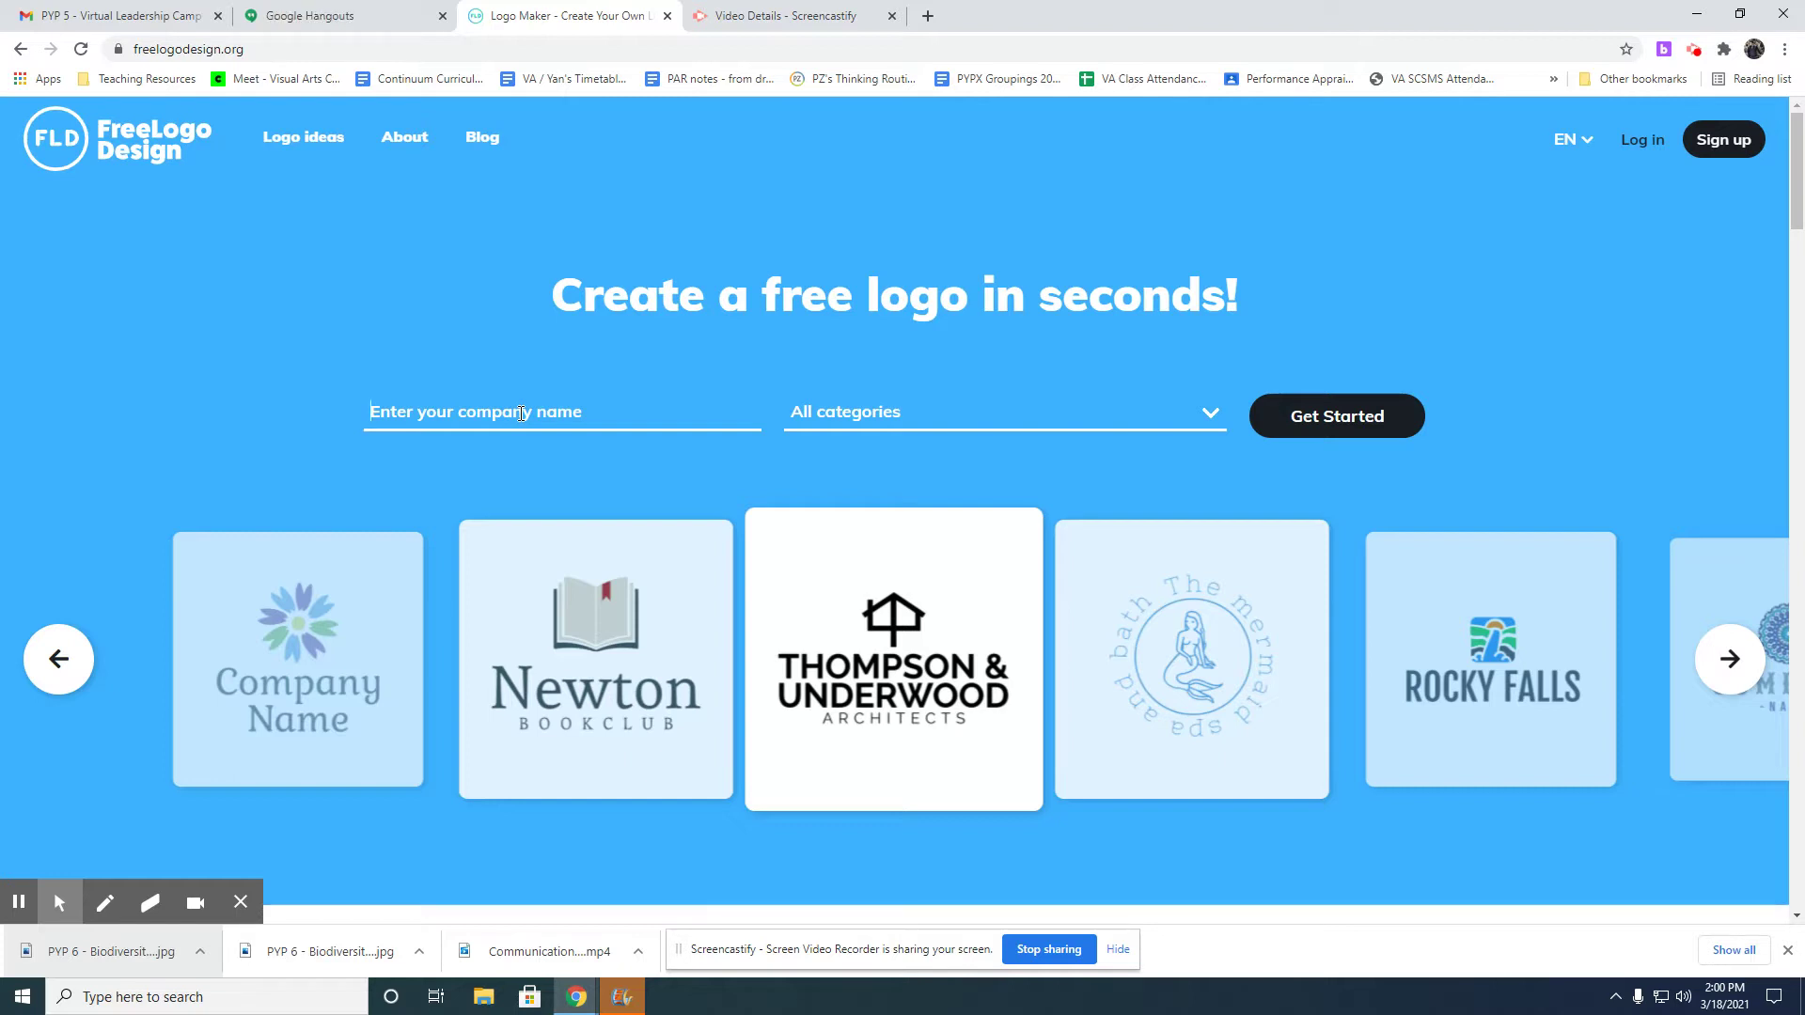
Enter the company name as 'VLC MMXXI', replacing the year 2021 with MMXXI.
text(VLC)
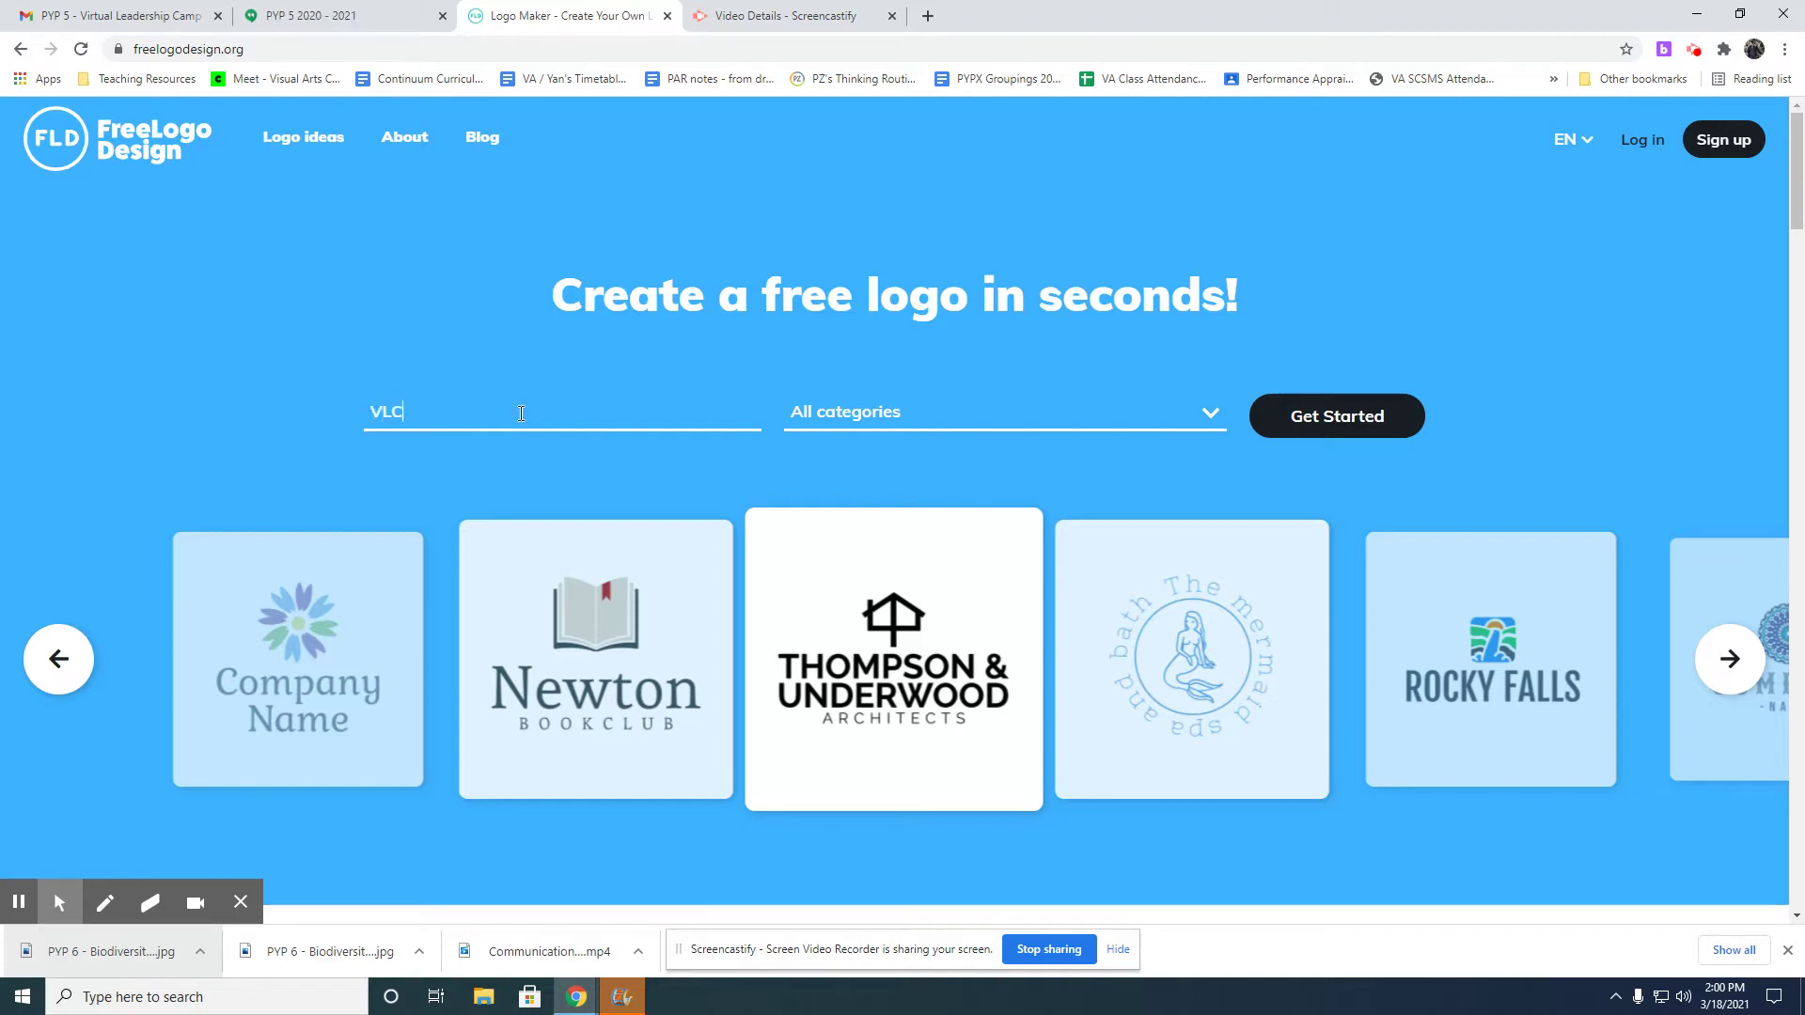
text( 2021)
drag(476, 417, 400, 409)
text(MMXXI)
Try the Education category and browse its logo templates.
click(910, 410)
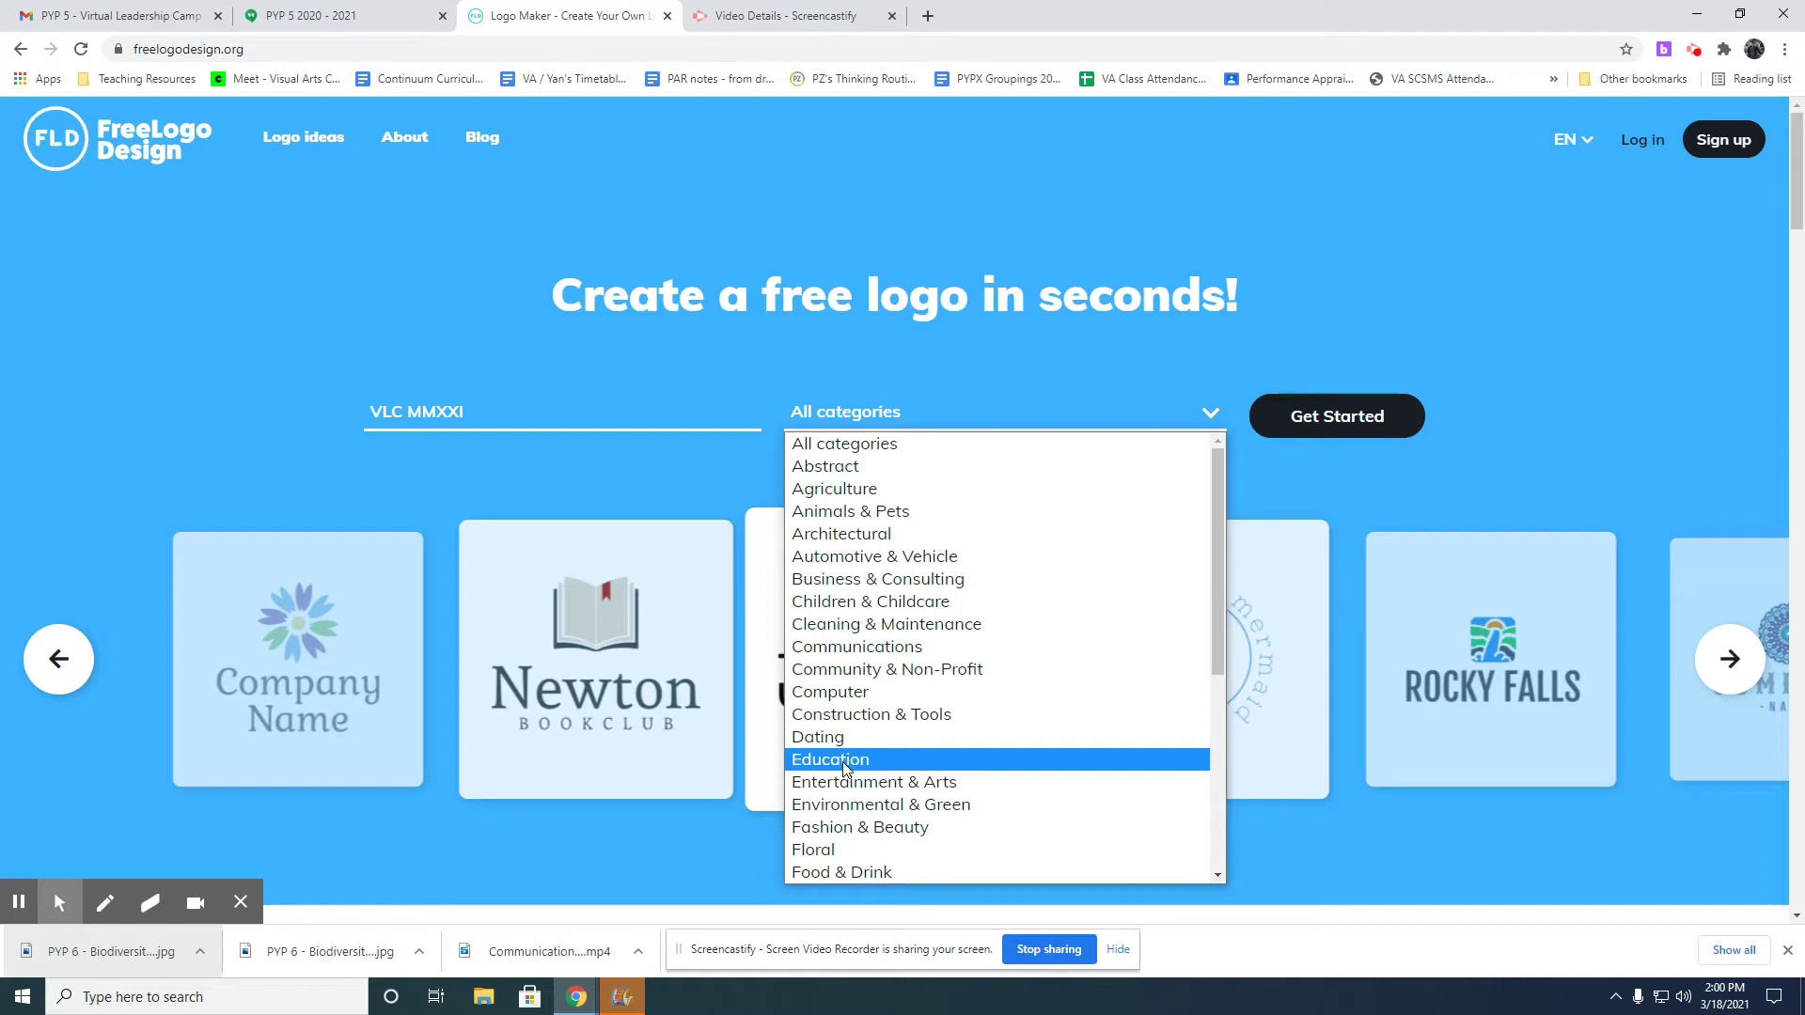
scroll(844, 766, down, 5)
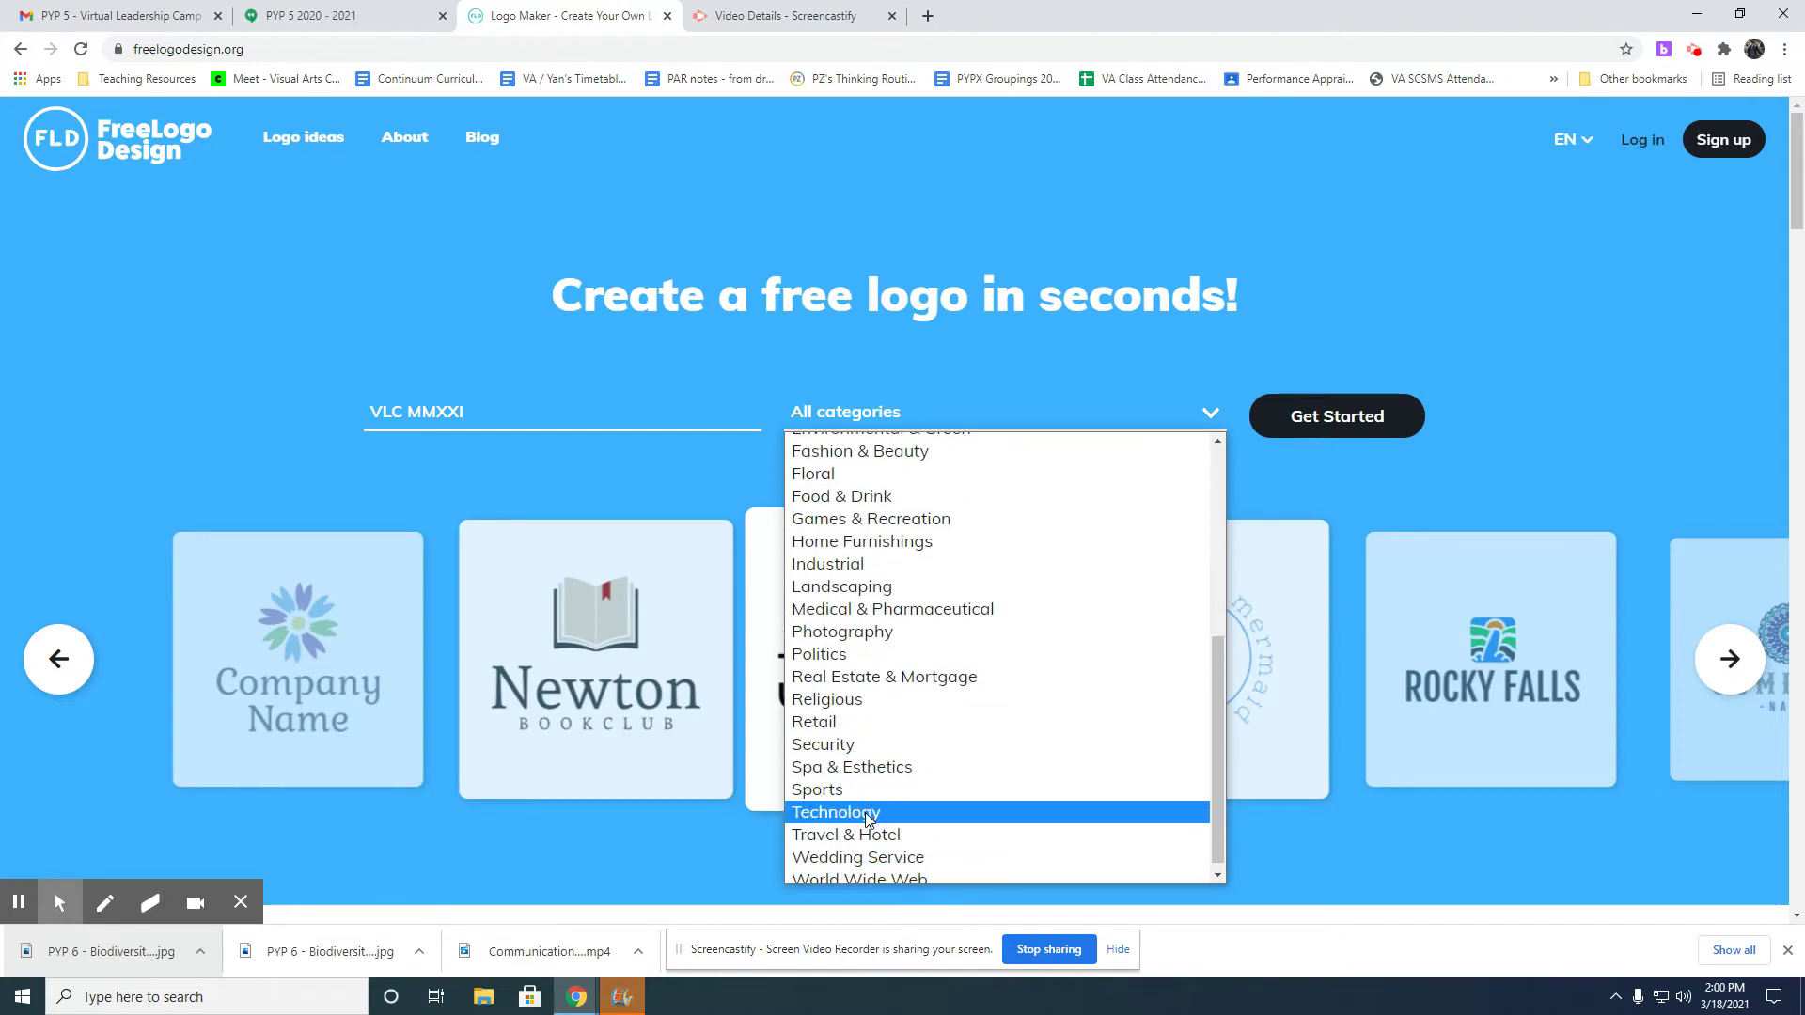
scroll(874, 689, up, 5)
scroll(887, 719, down, 3)
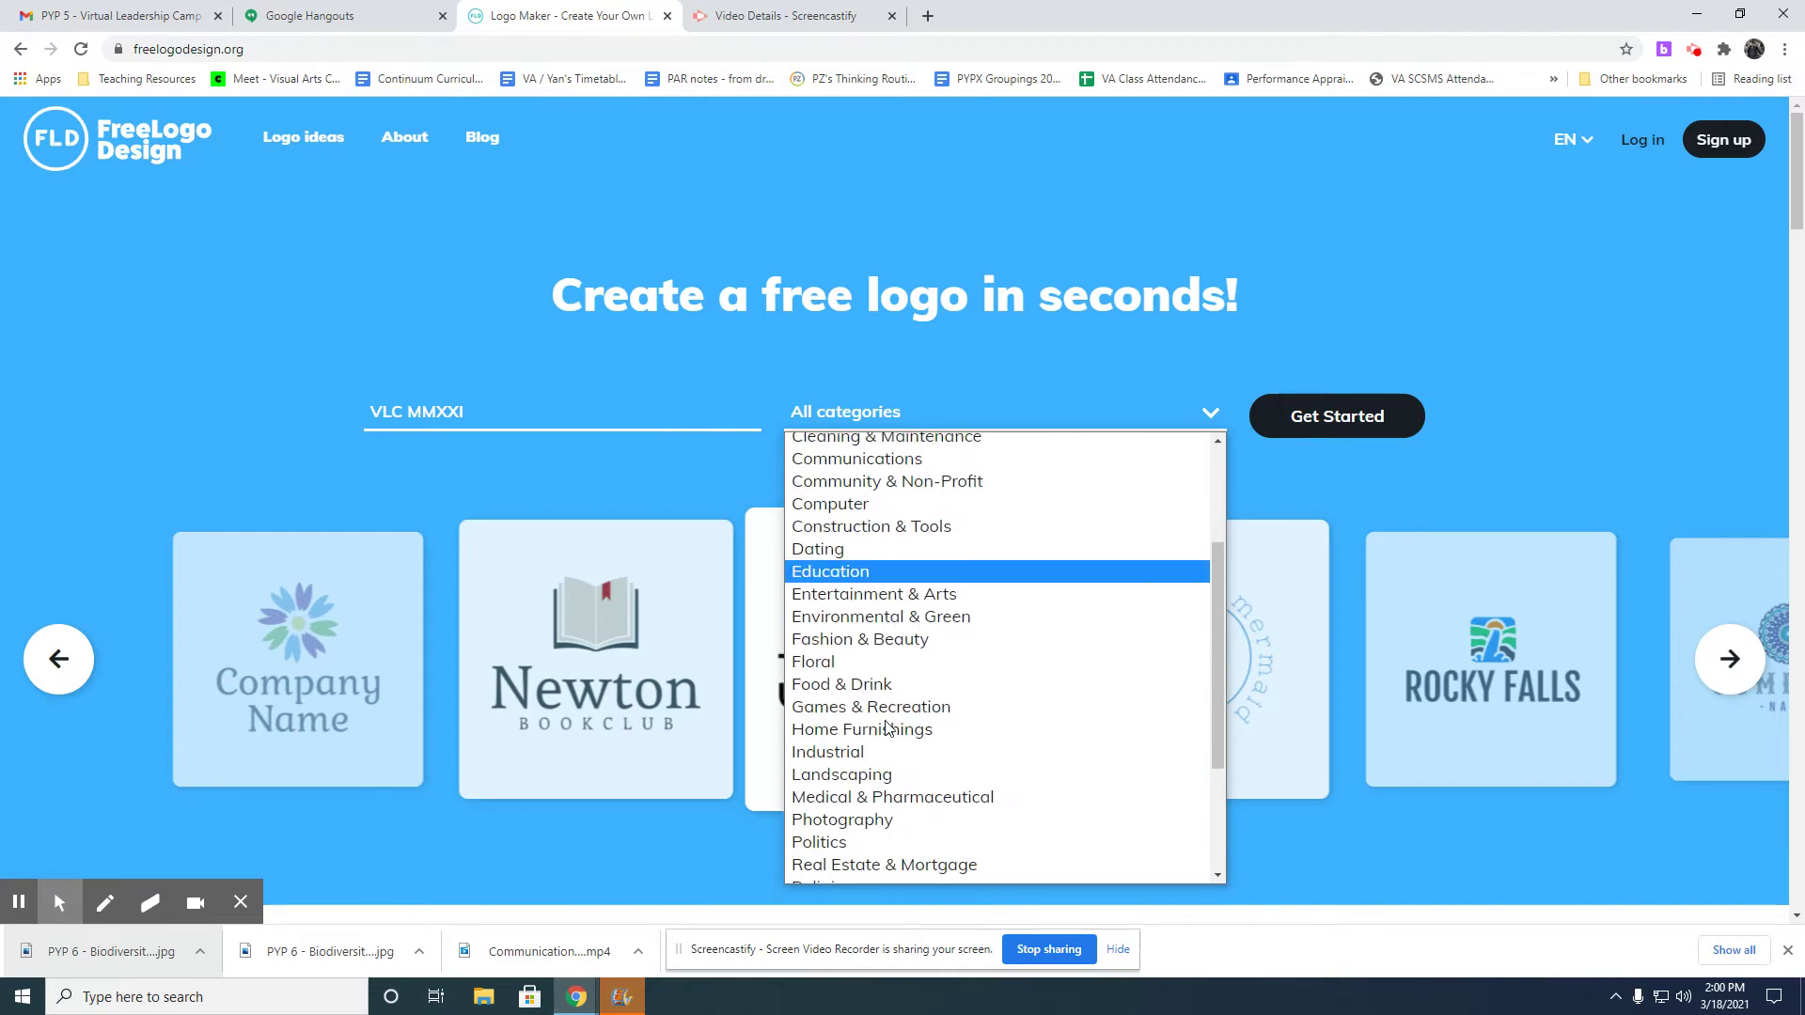
click(860, 572)
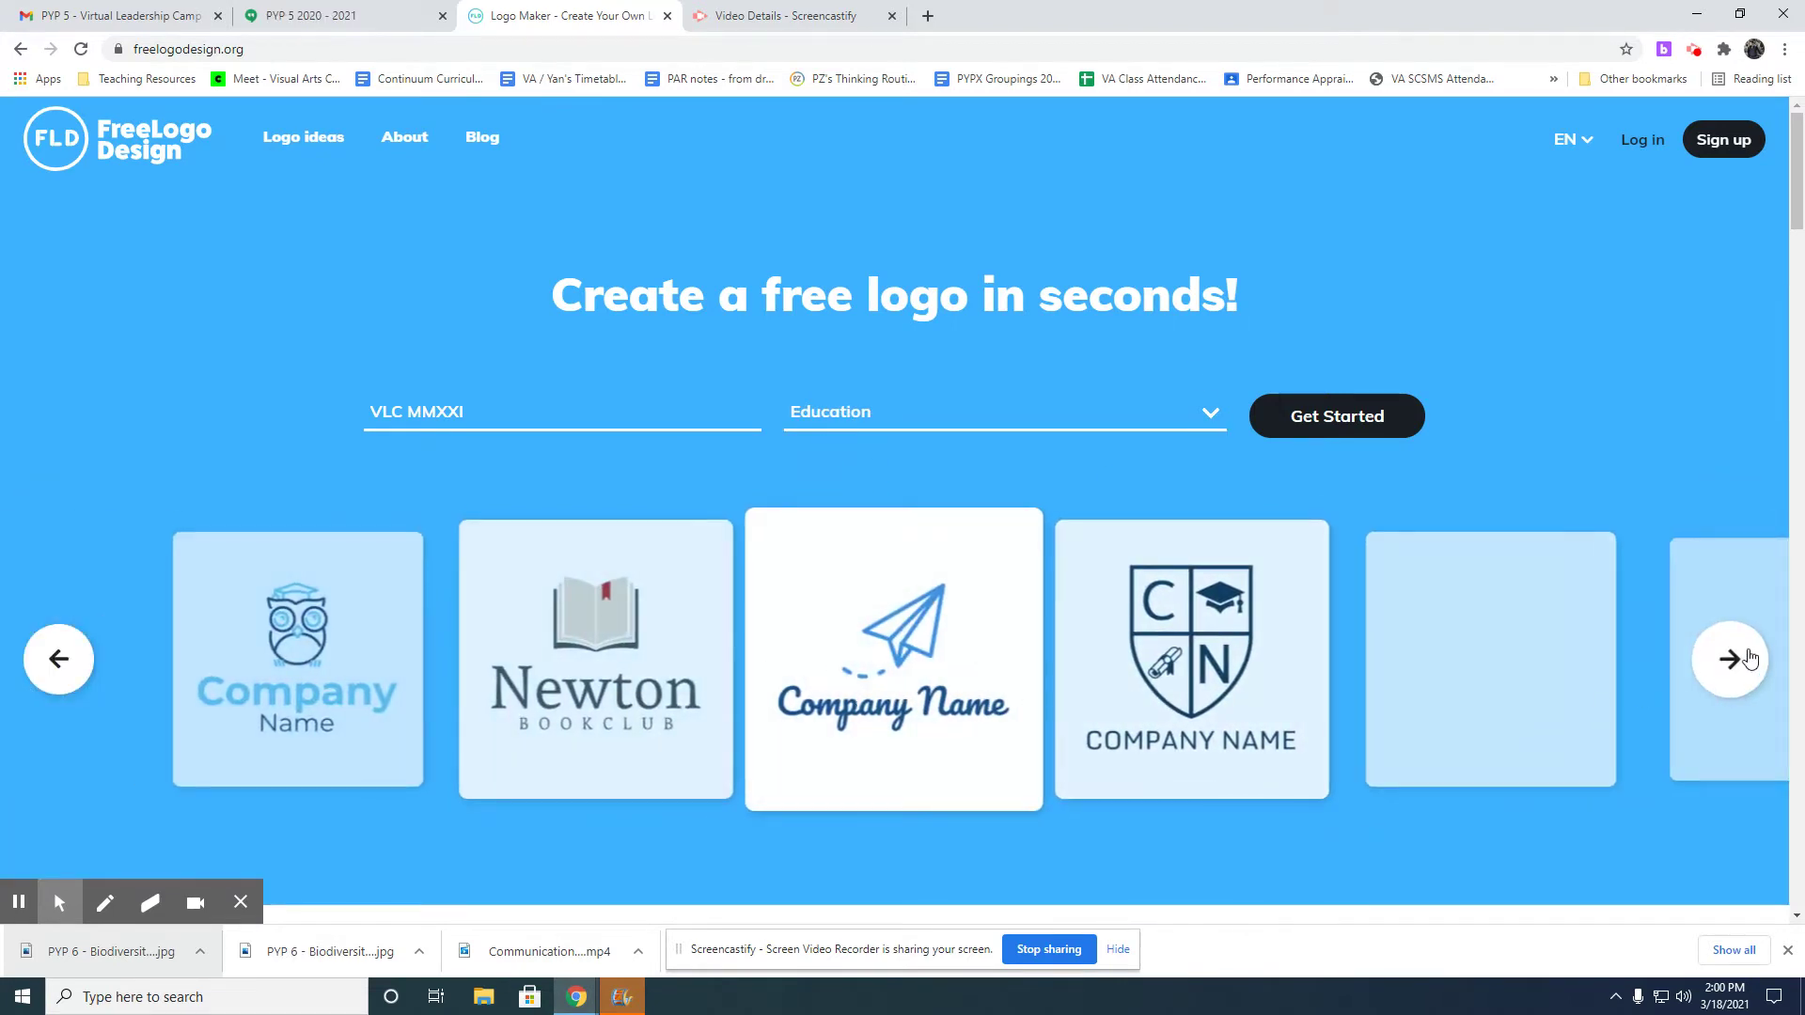
click(1749, 658)
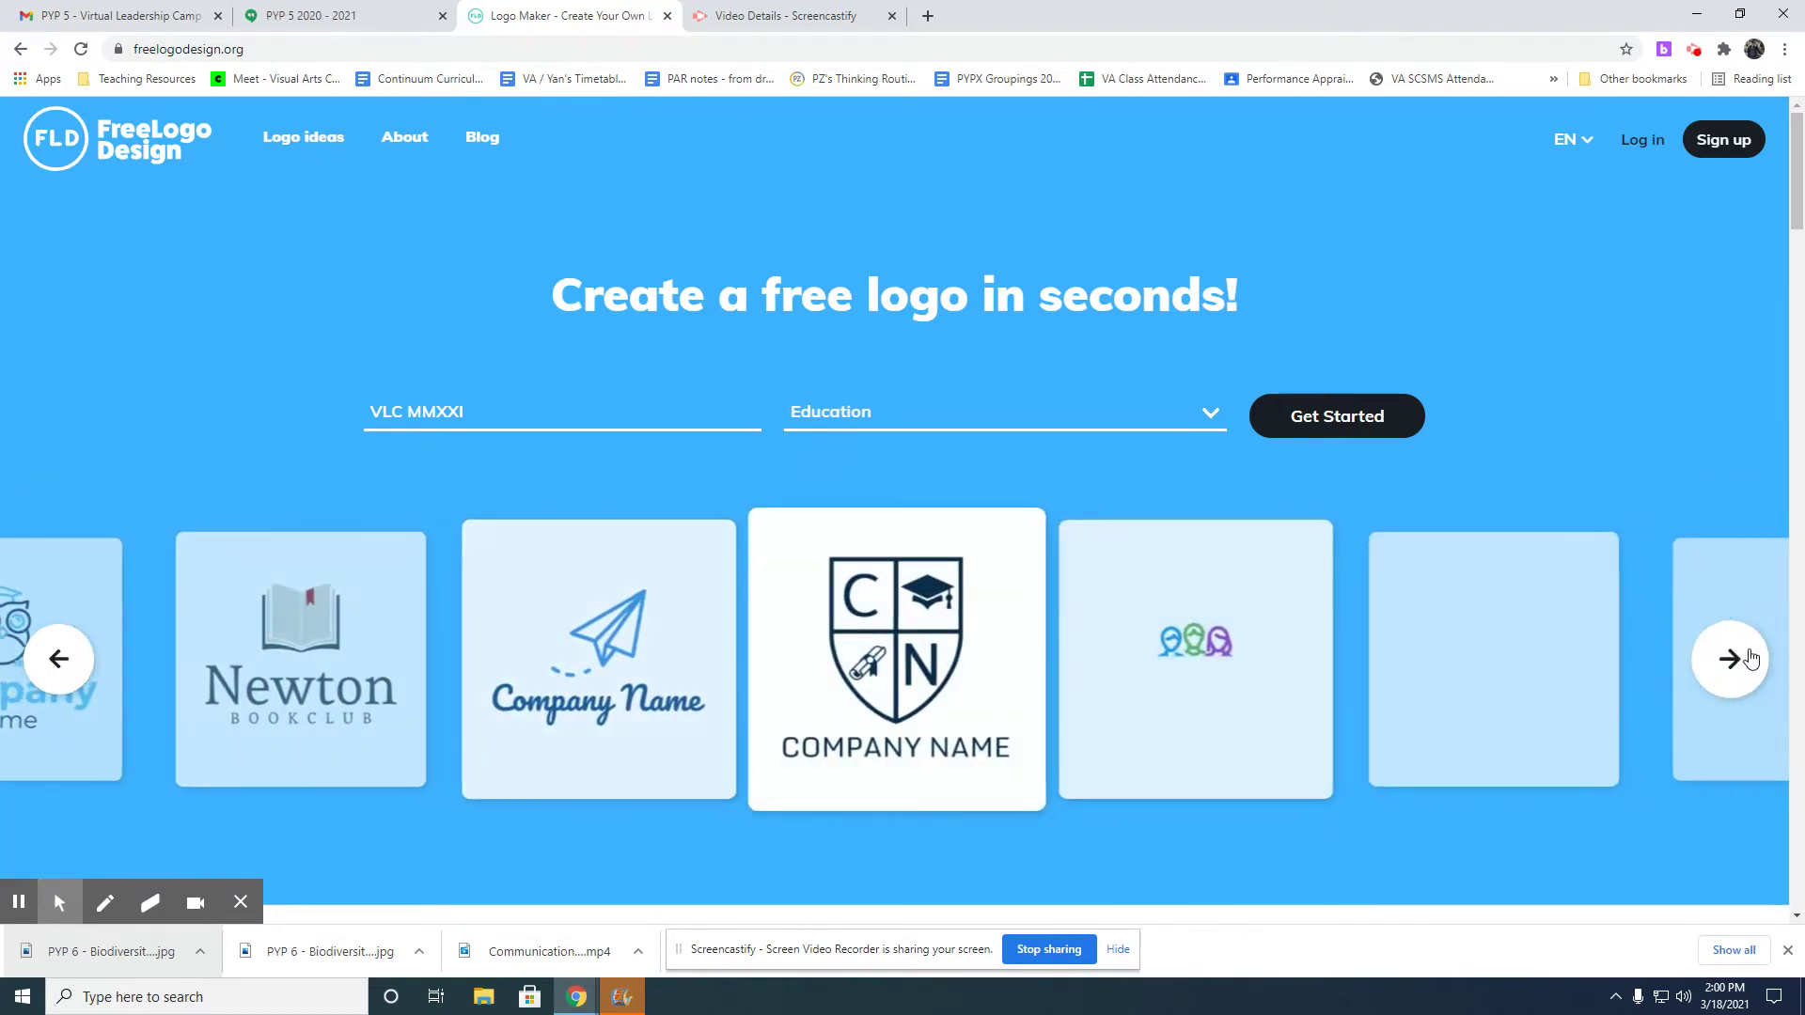
click(1750, 660)
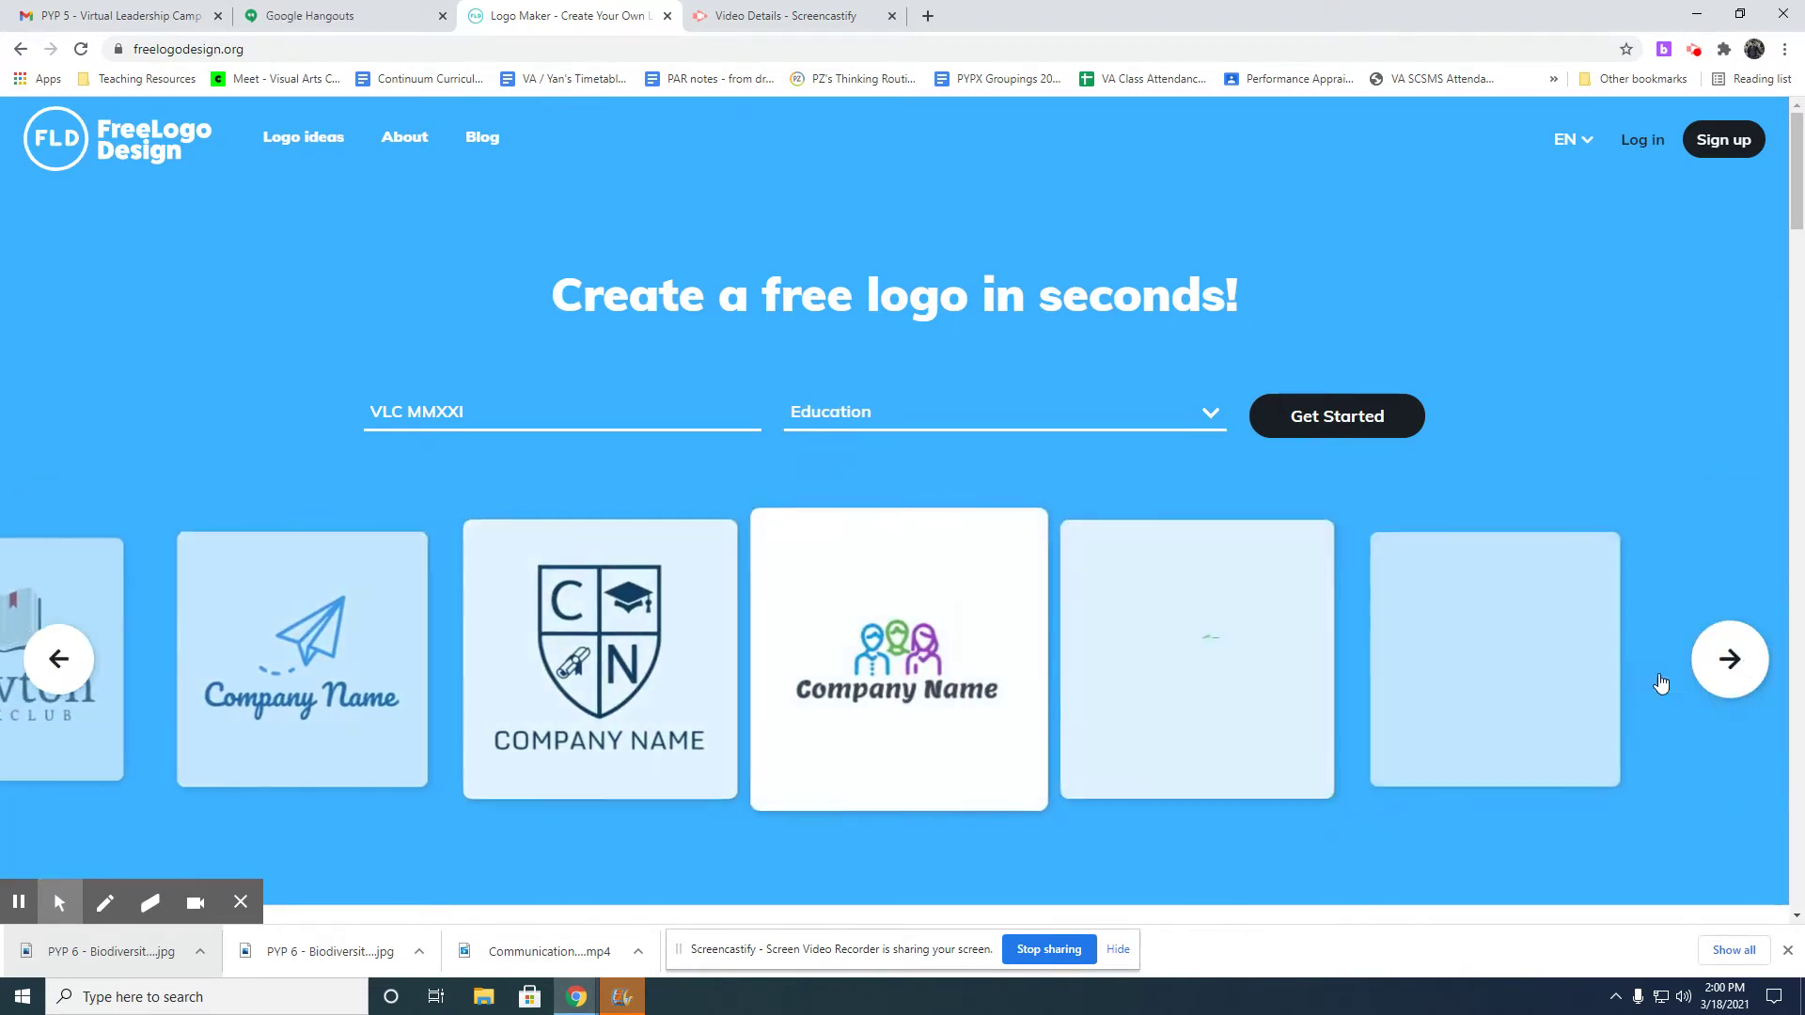
Switch the category to Politics, browse to the star logo, and click Get Started.
click(848, 415)
scroll(844, 799, down, 3)
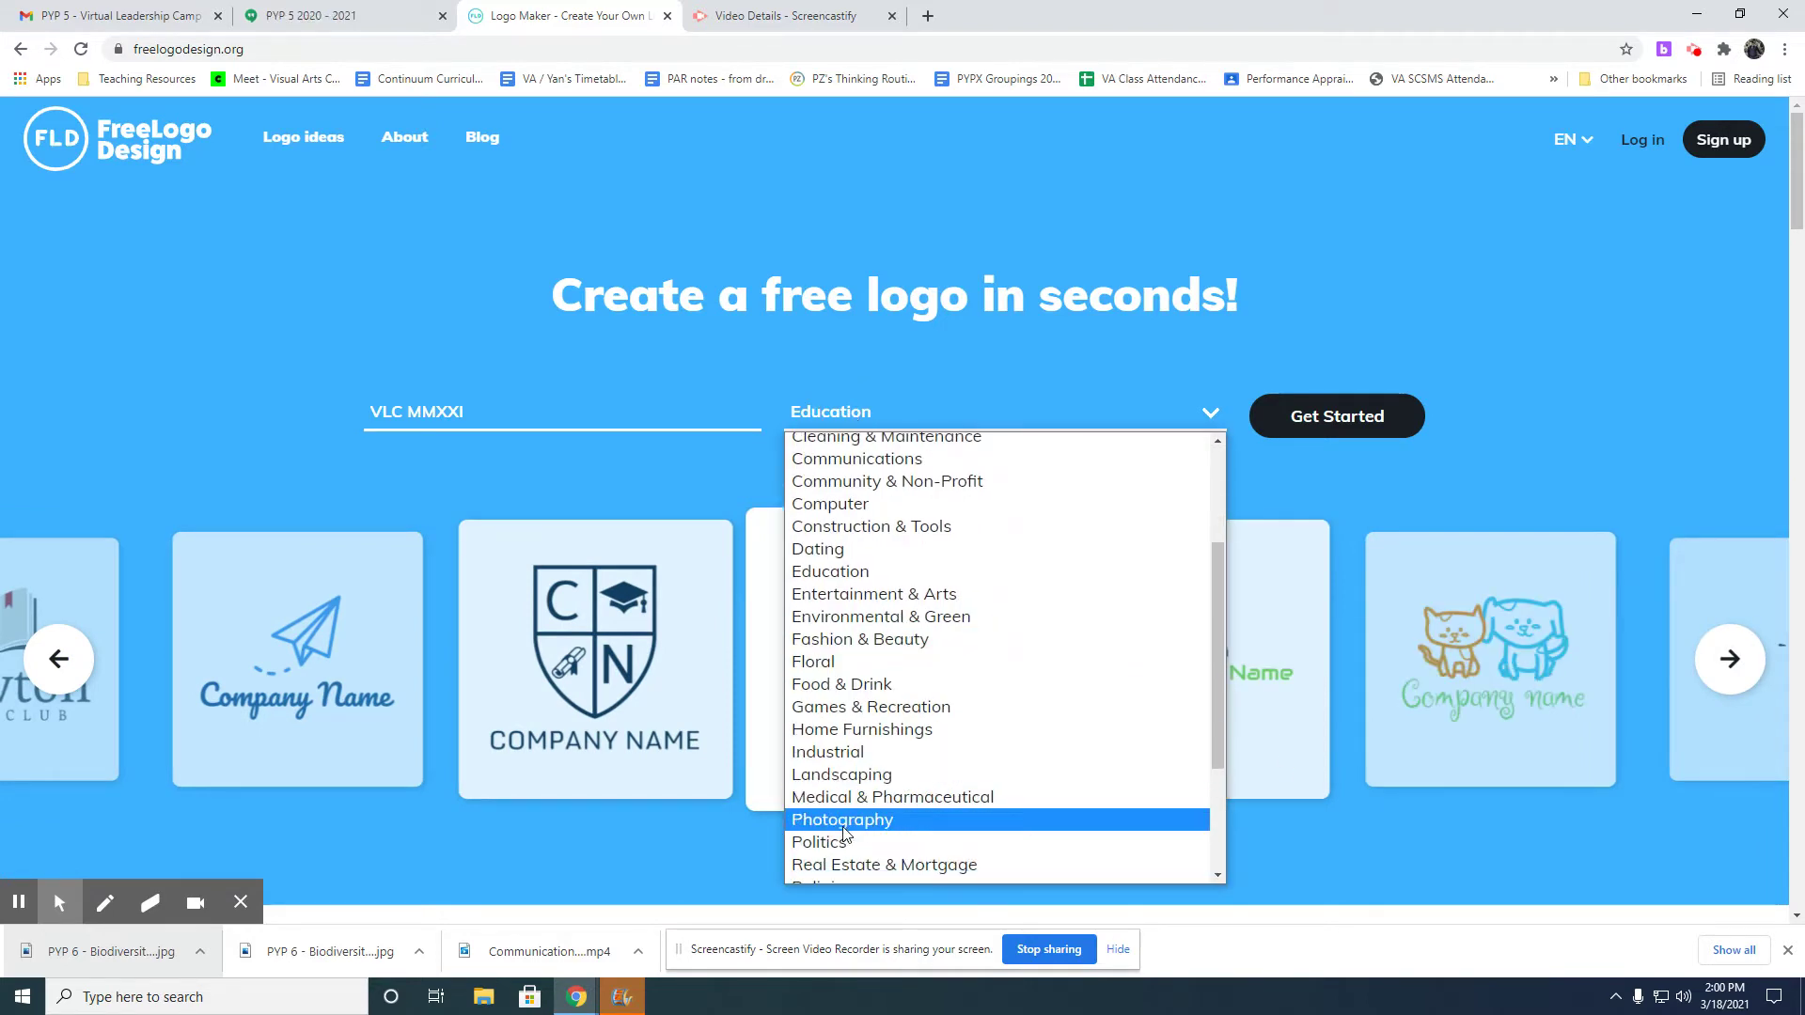
click(831, 842)
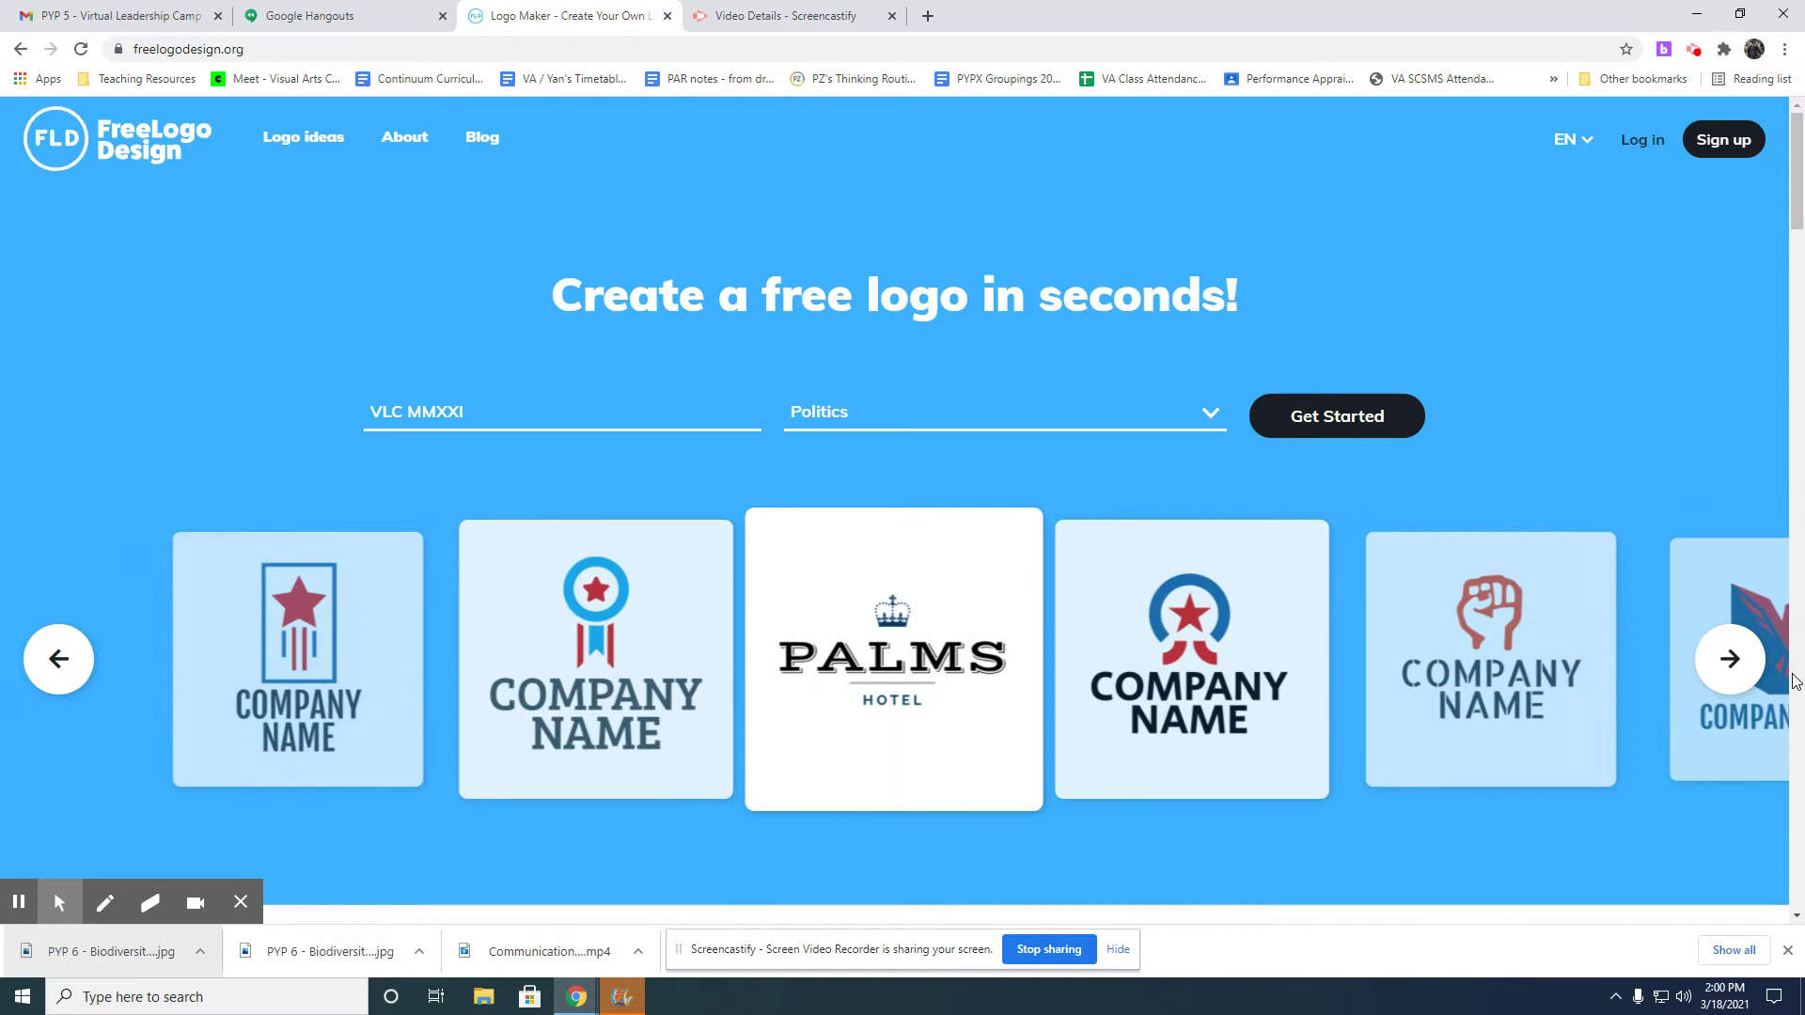
click(1743, 667)
click(1744, 668)
click(1744, 670)
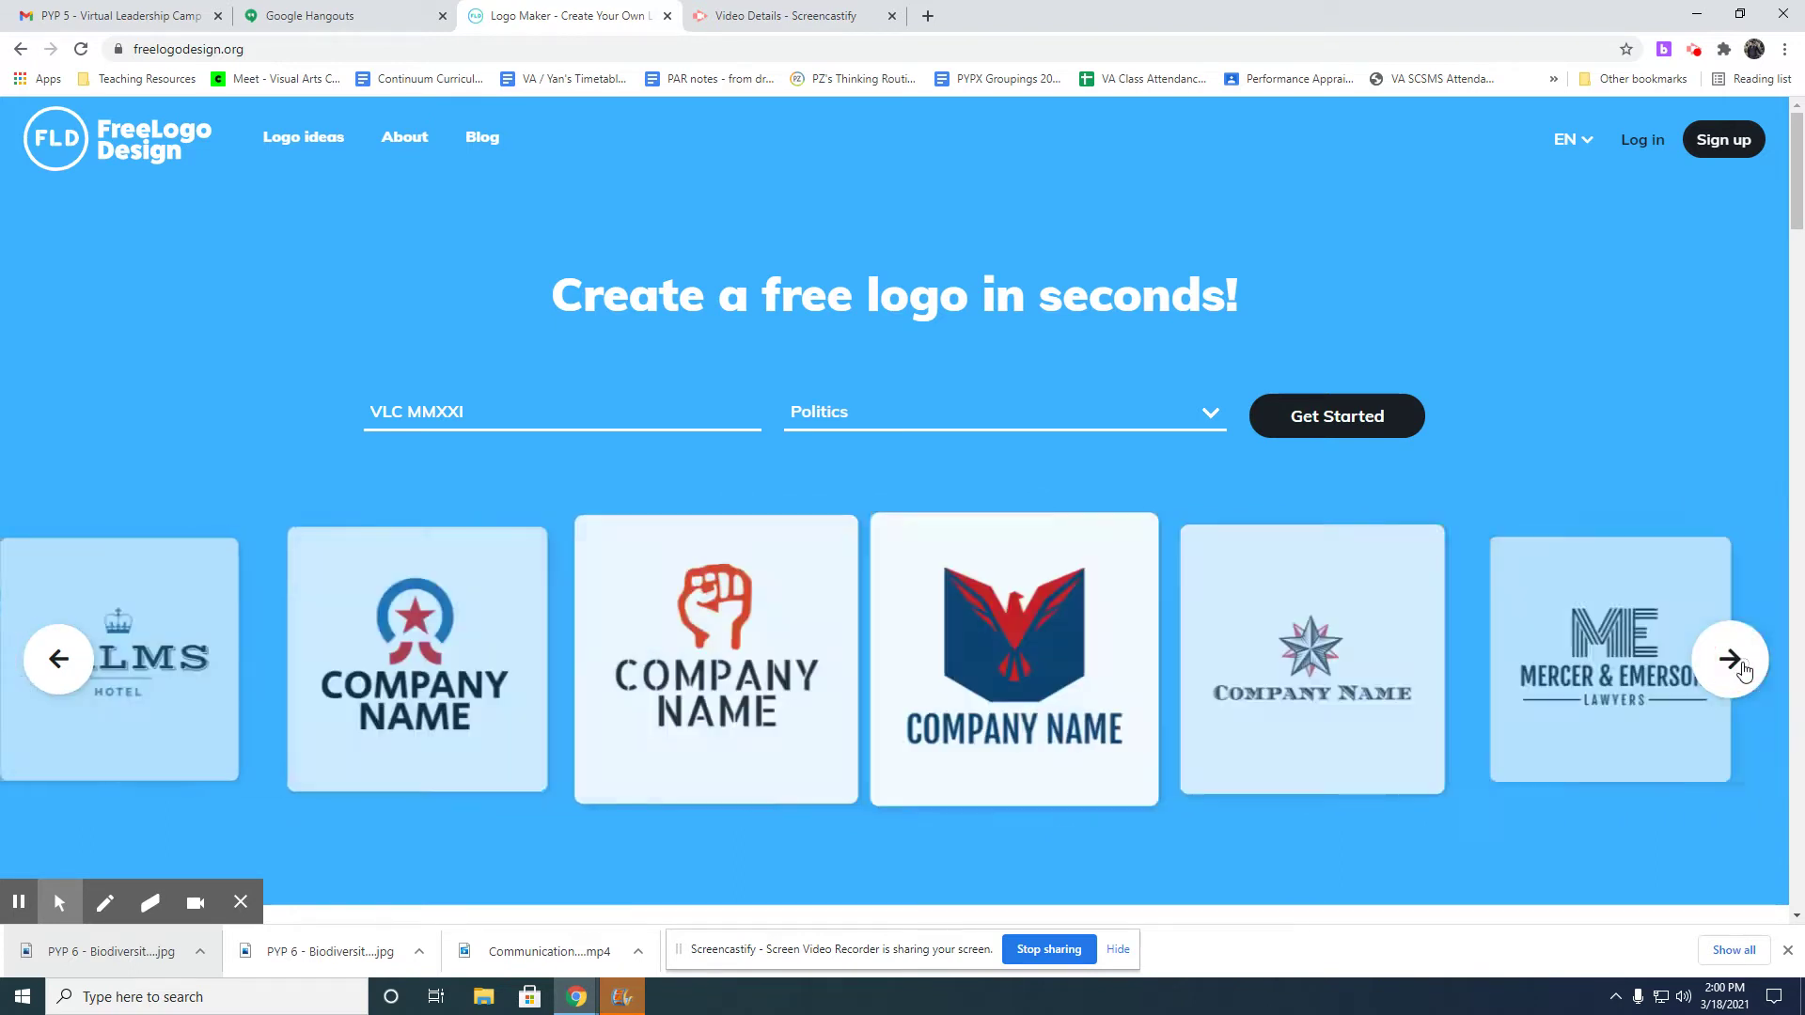
click(1743, 670)
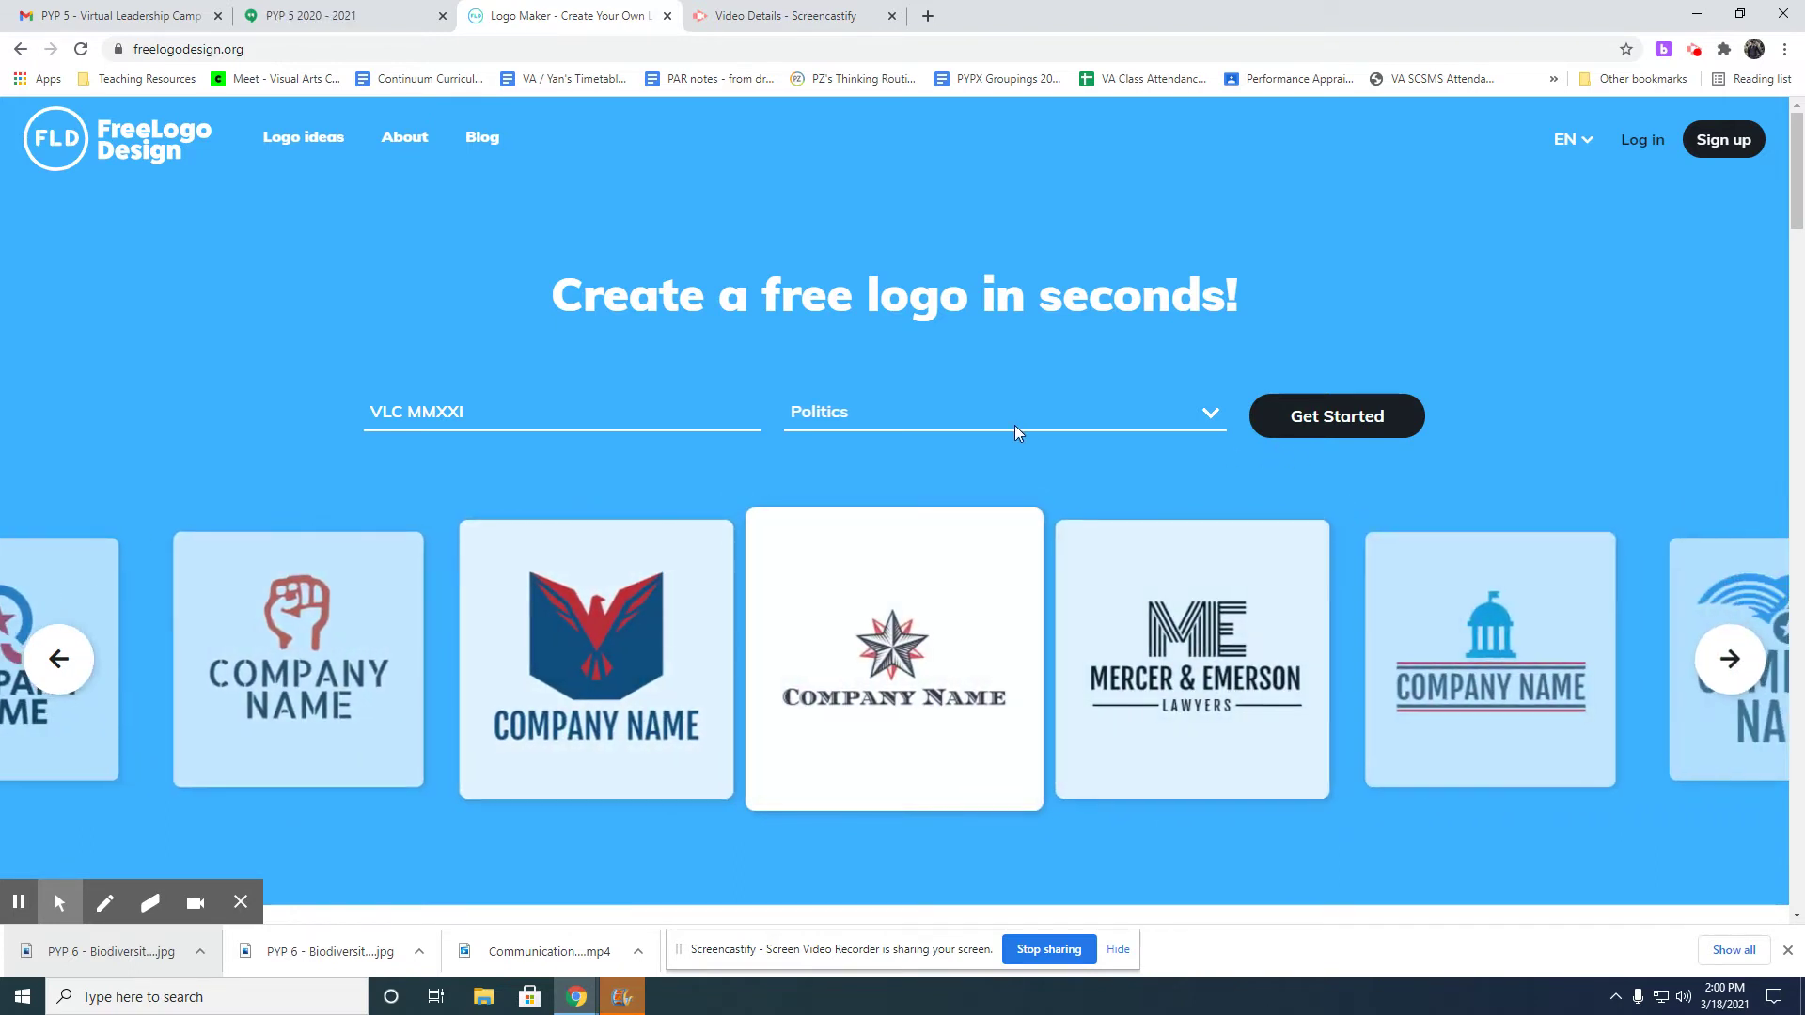
click(1310, 415)
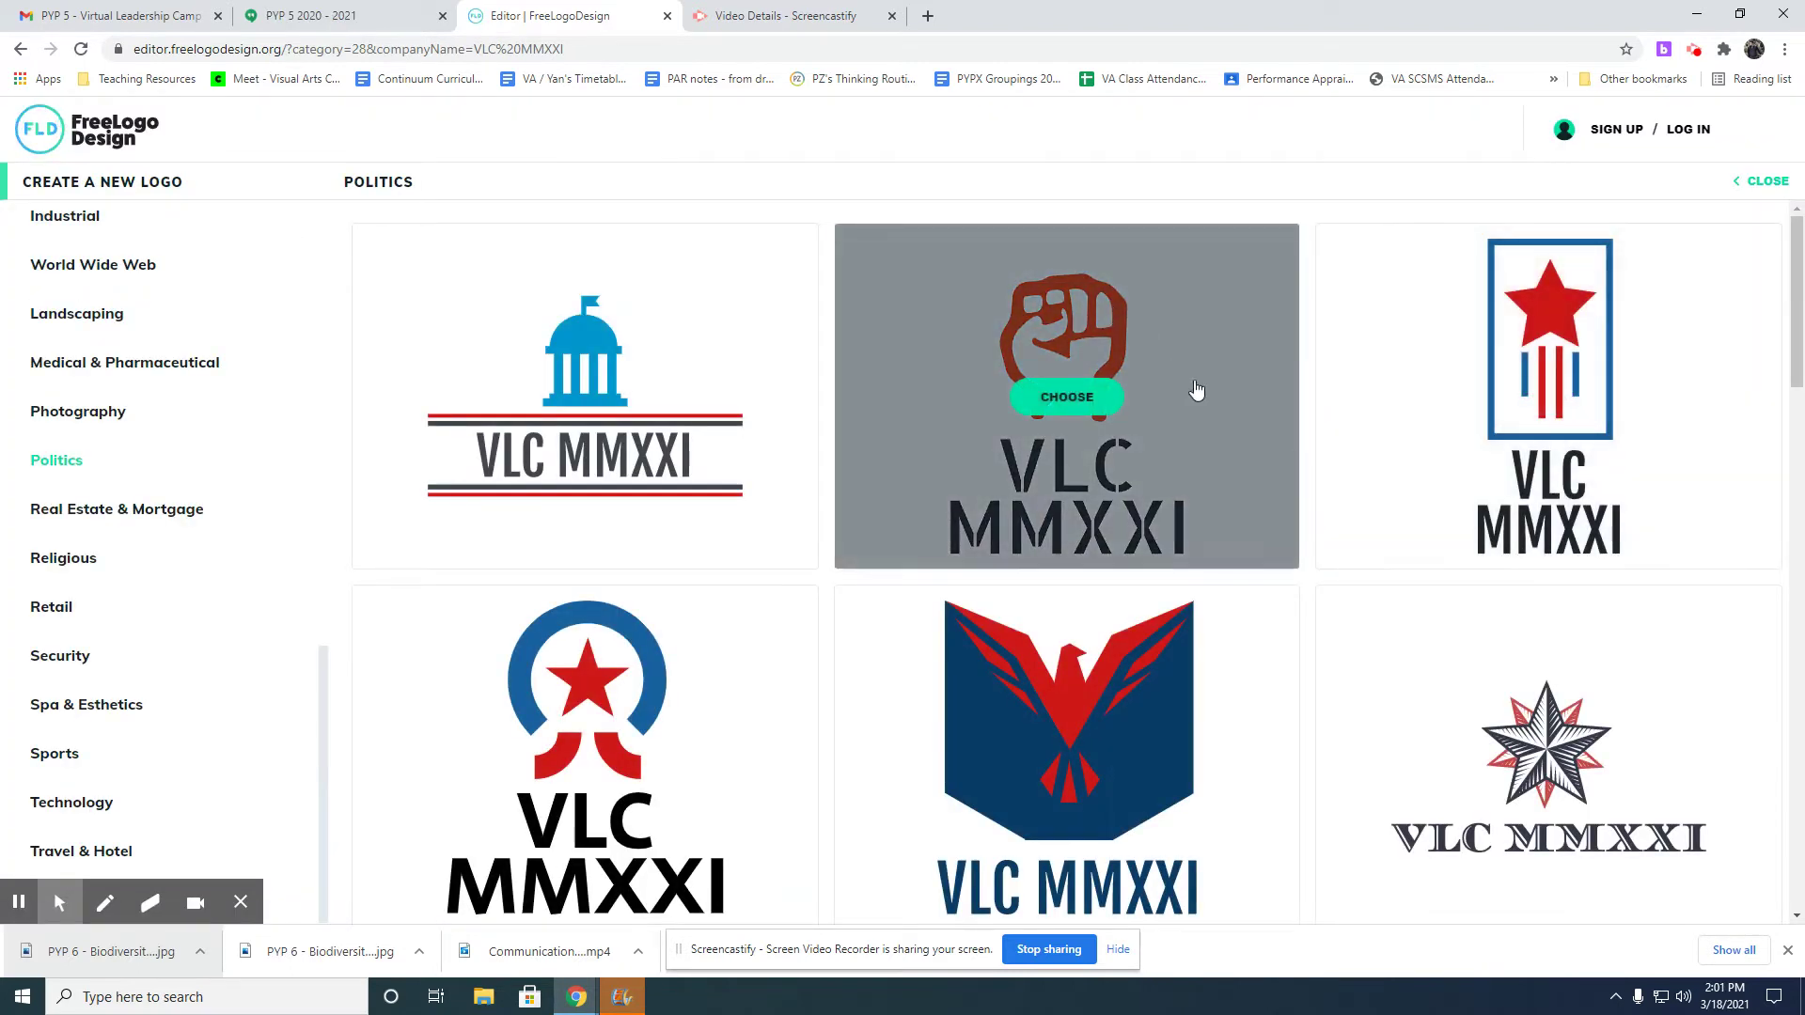
Choose the red raised-fist Politics template to open it in the editor.
click(1094, 410)
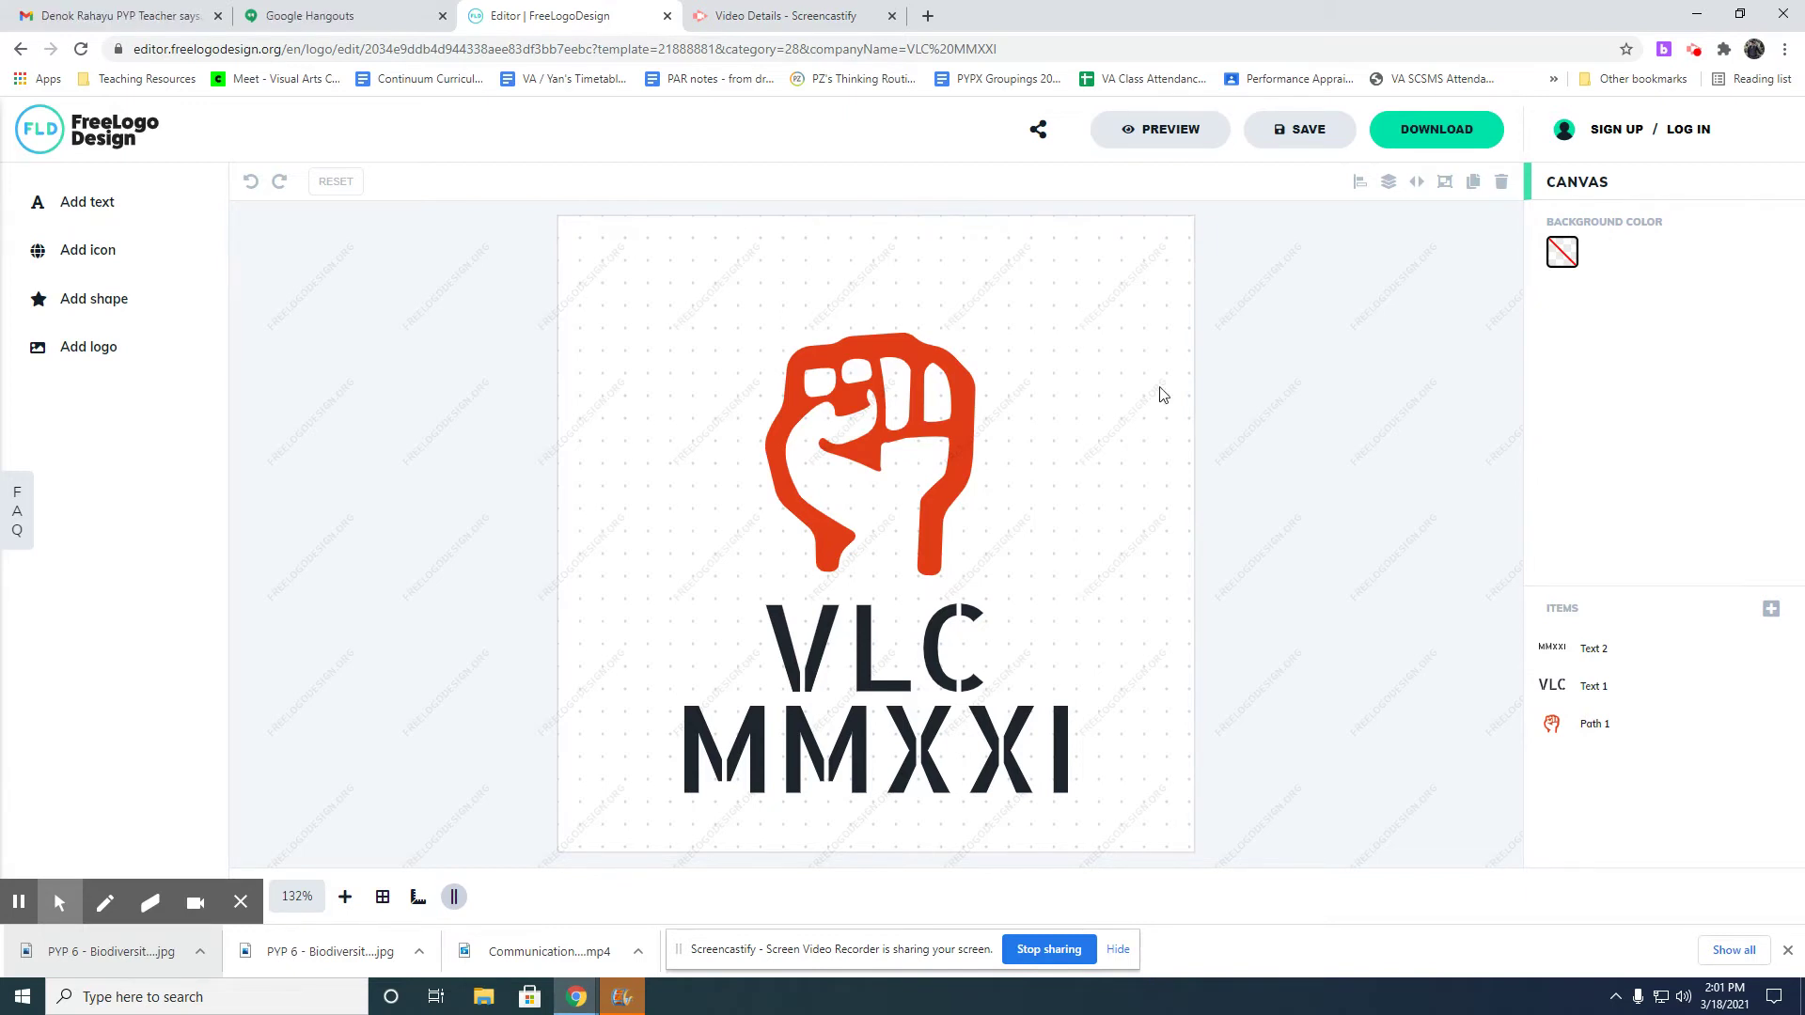
Move the fist to the left and place VLC and MMXXI beside it.
click(849, 500)
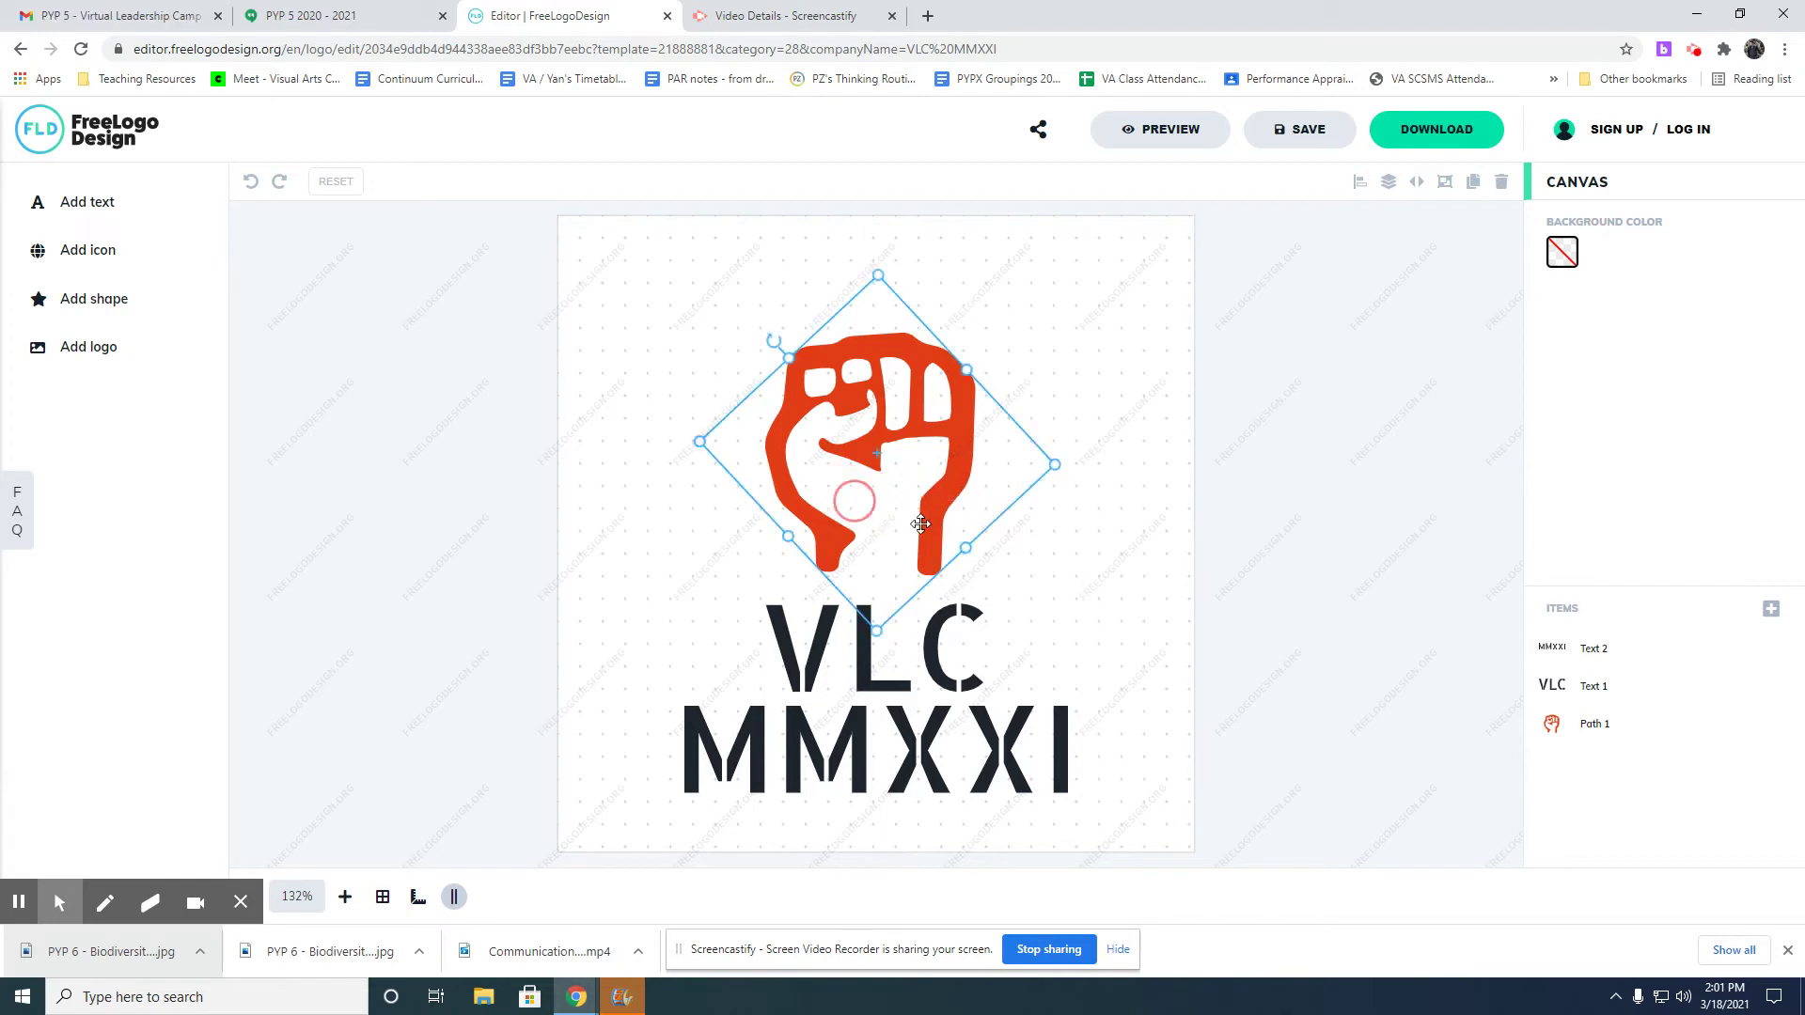
drag(966, 440, 806, 457)
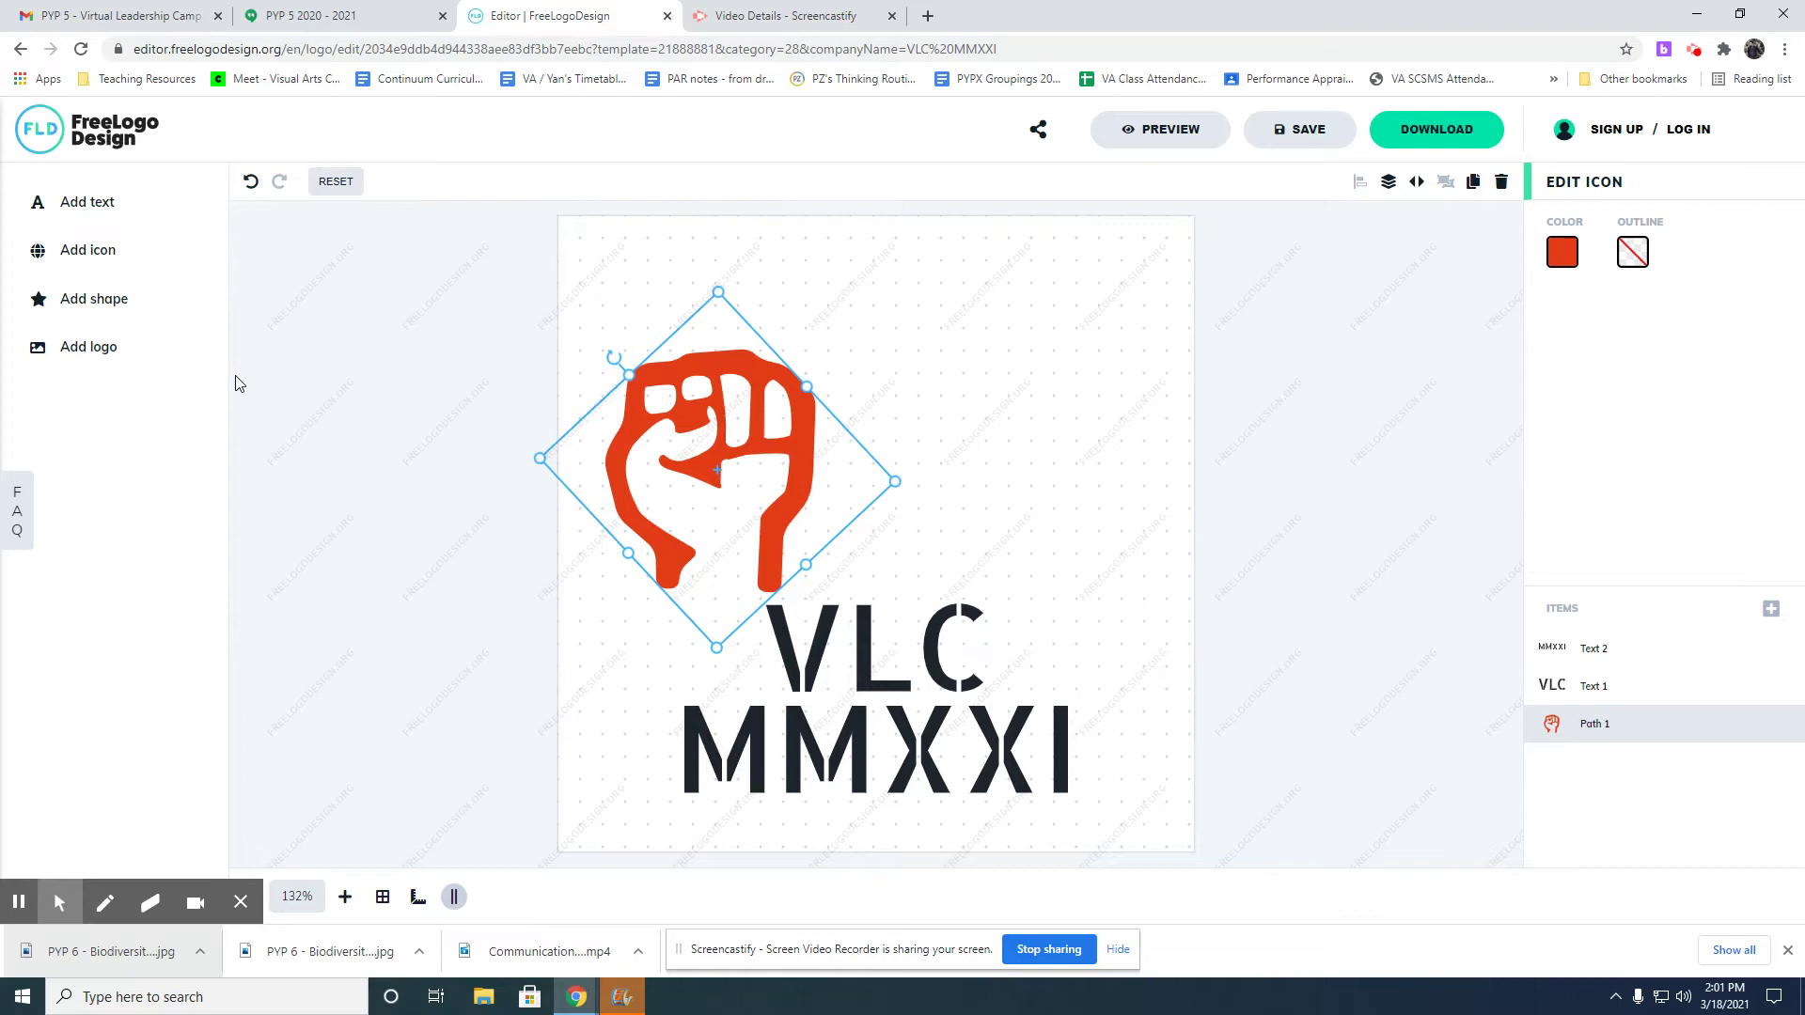
drag(858, 656, 921, 427)
drag(916, 757, 1070, 519)
drag(792, 468, 796, 451)
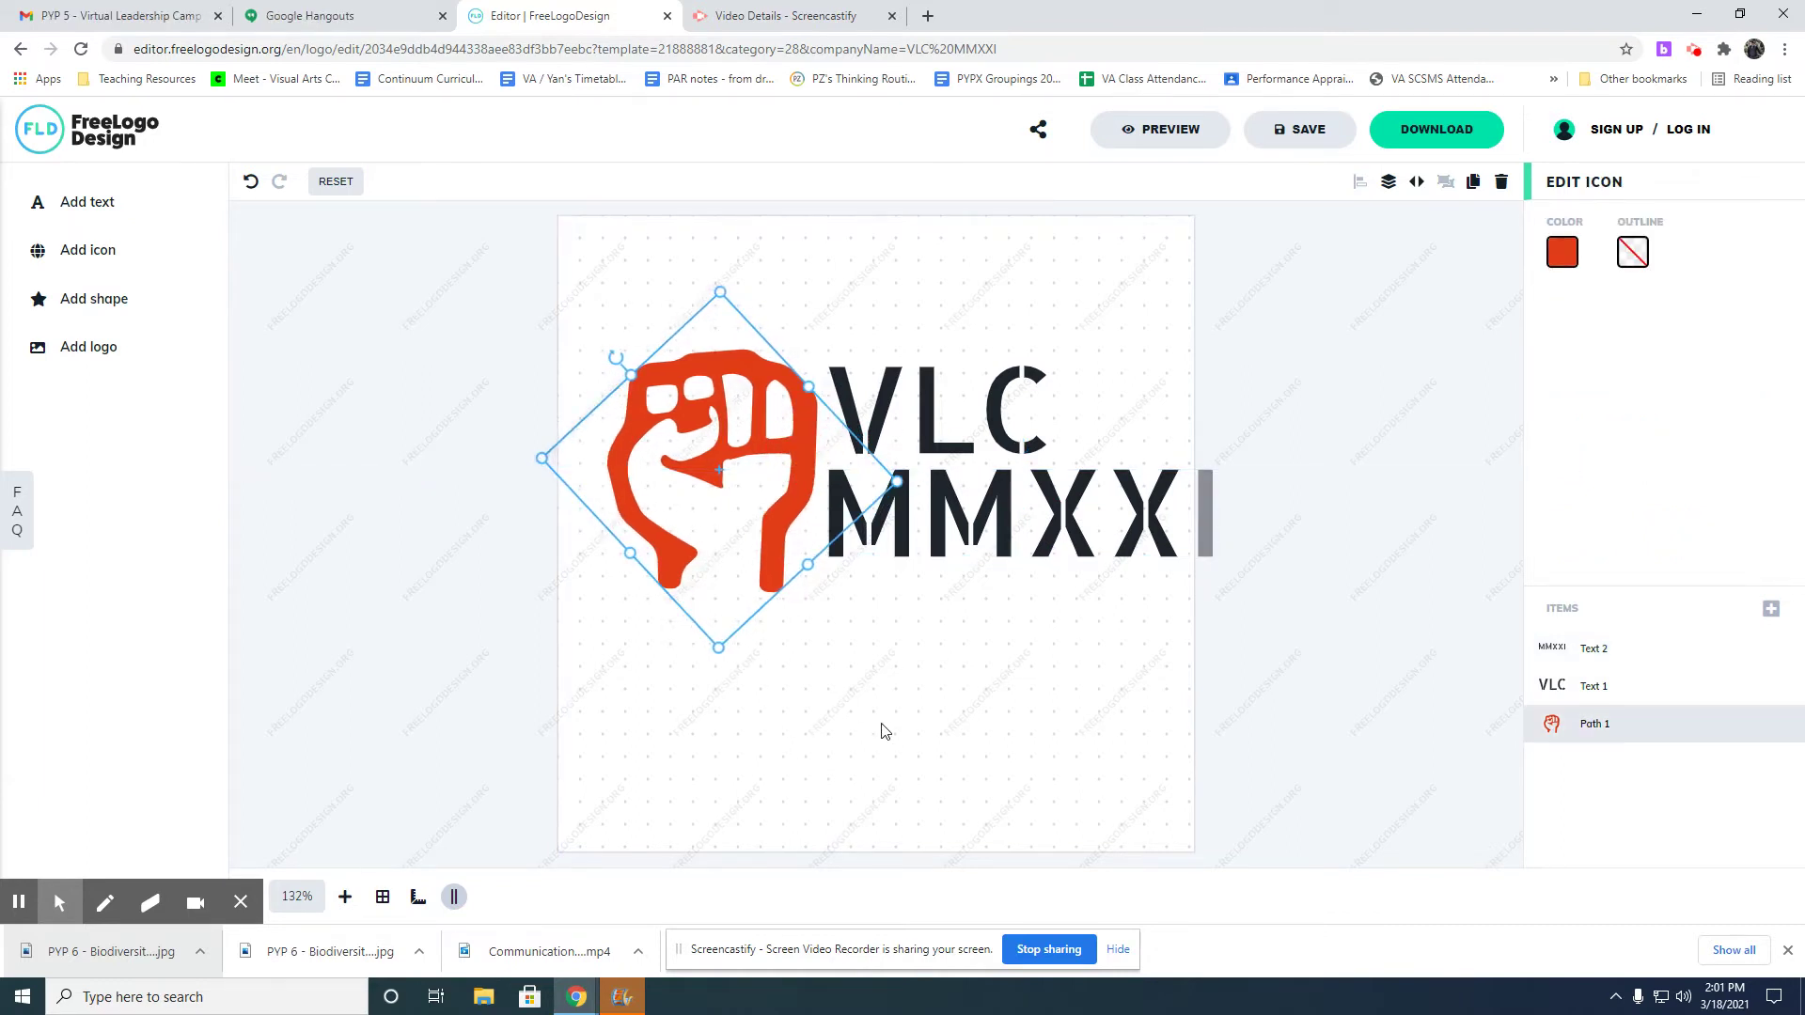
Shrink MMXXI slightly and align VLC directly above it.
click(1143, 522)
drag(1210, 558, 1175, 549)
click(922, 403)
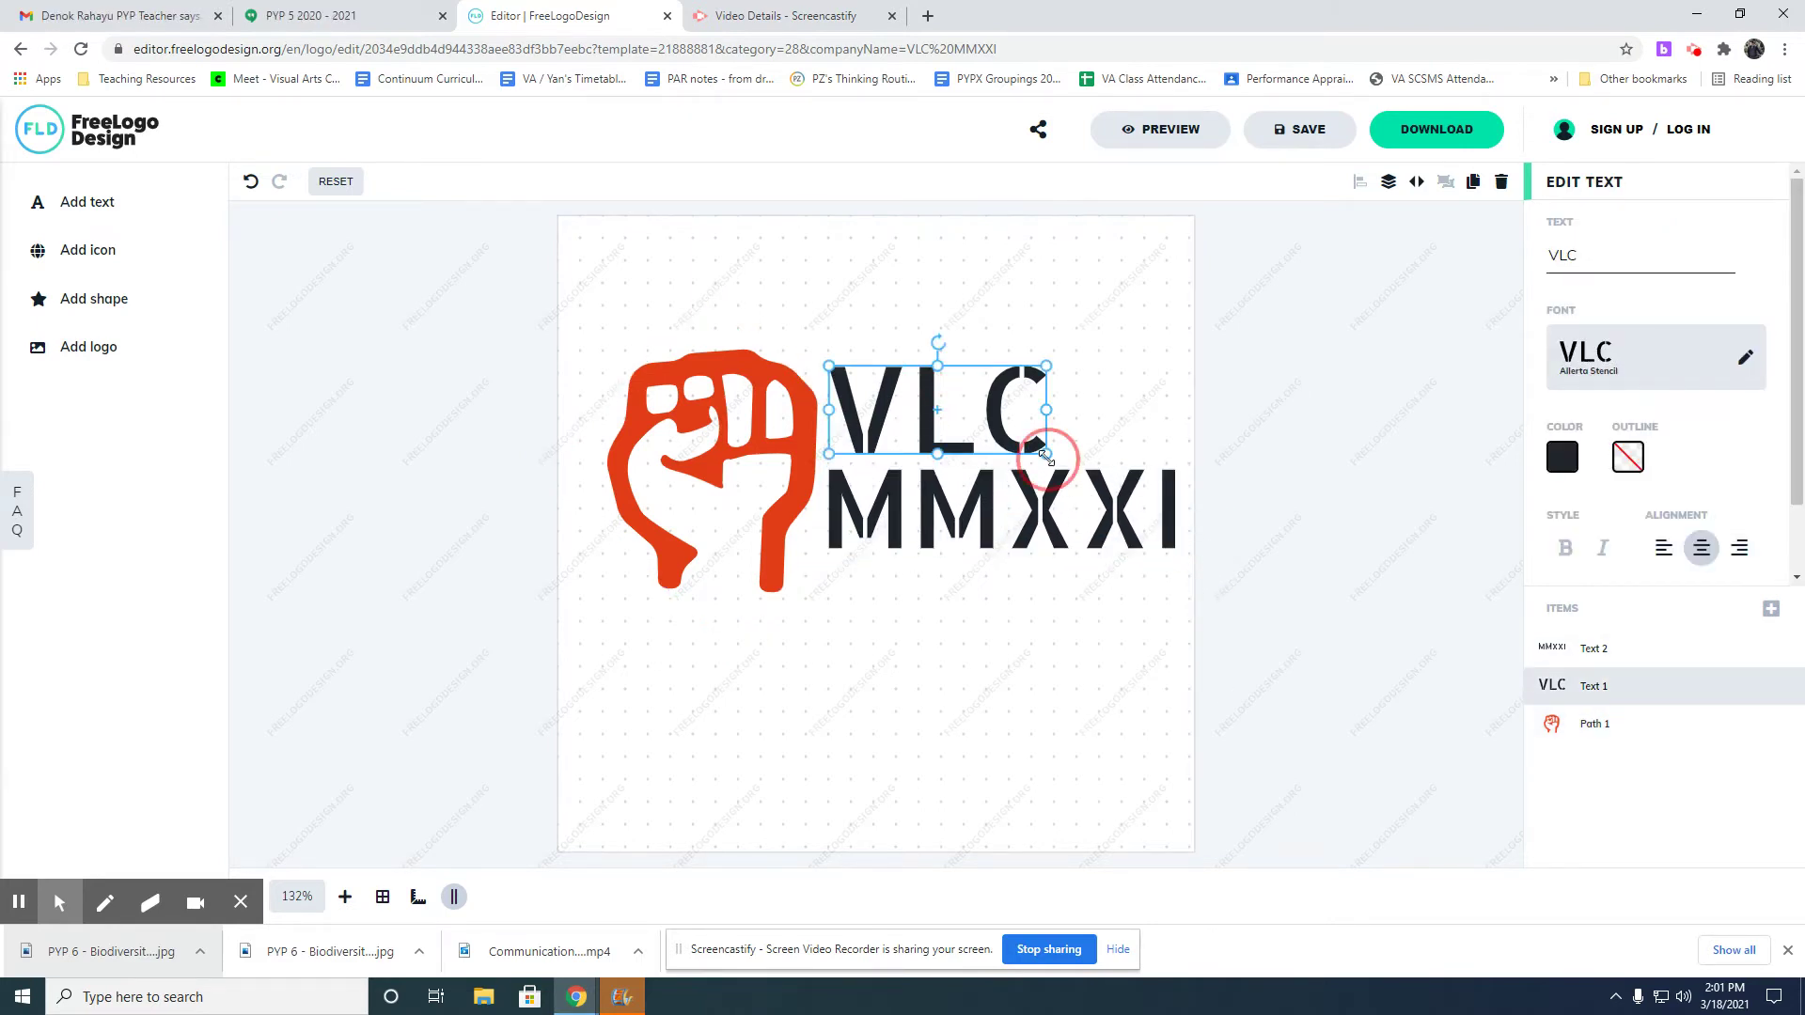
drag(912, 414, 913, 431)
click(935, 628)
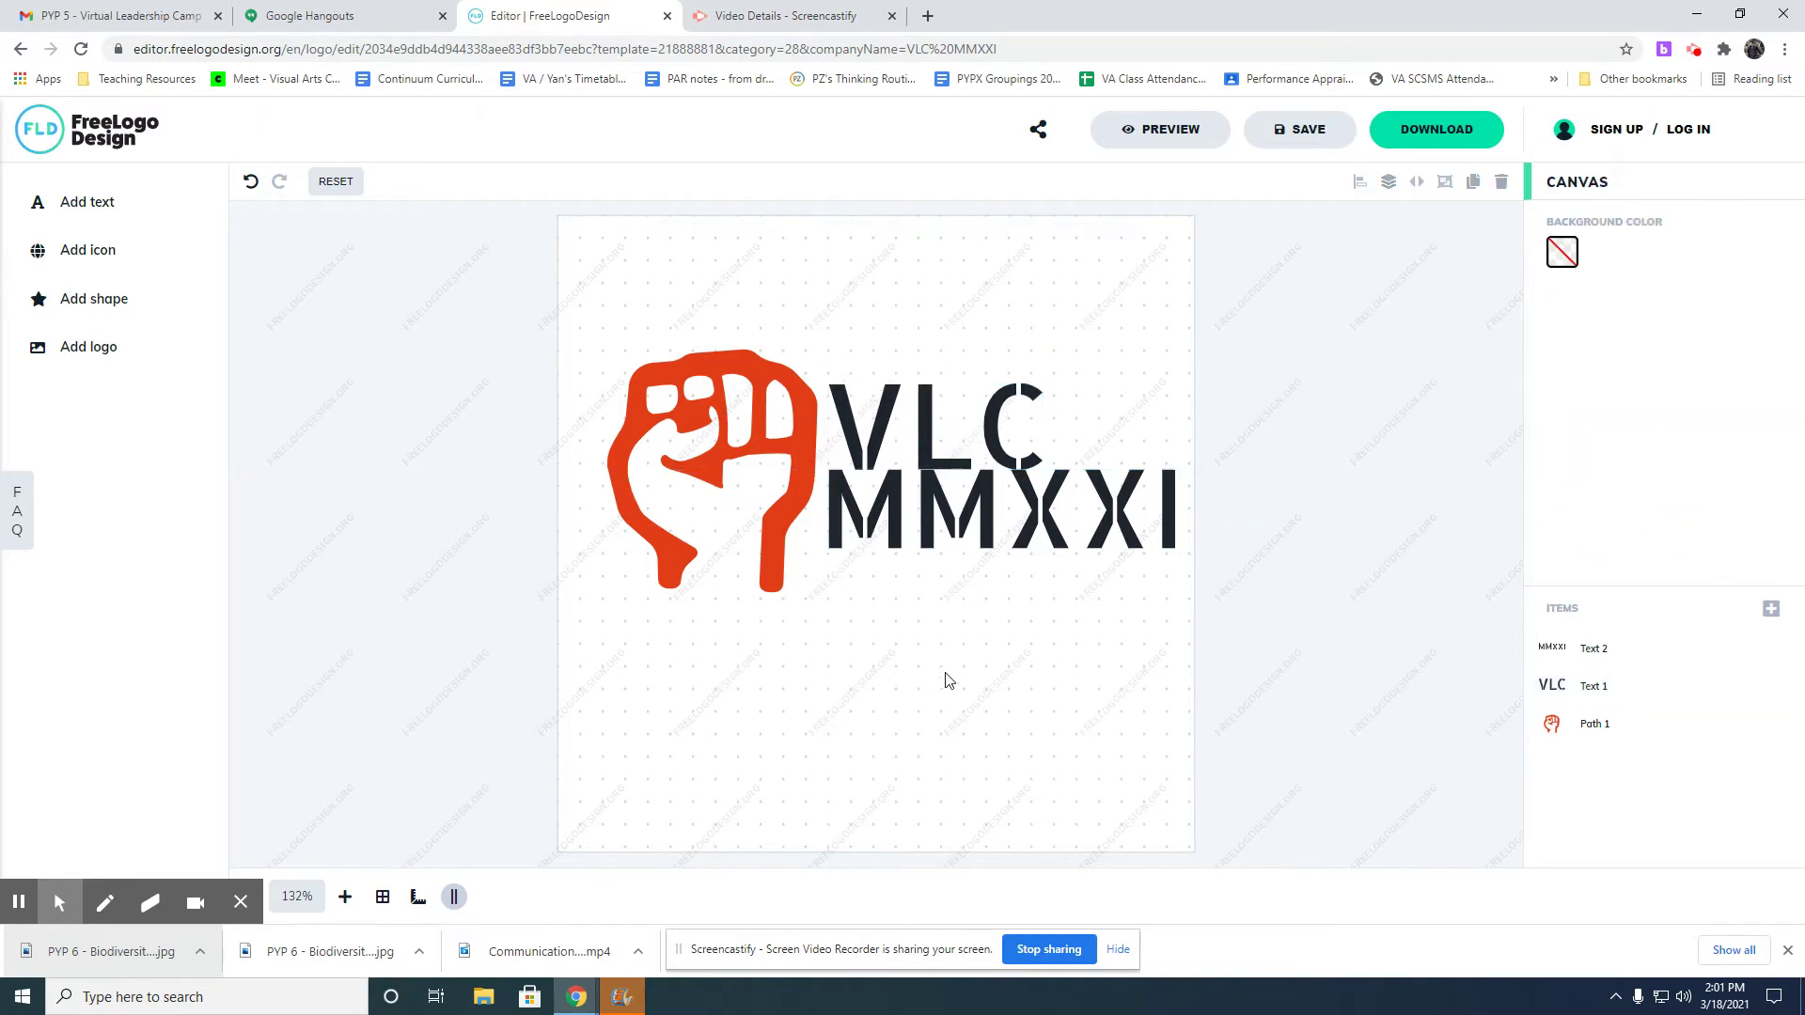
click(936, 522)
drag(920, 425, 928, 437)
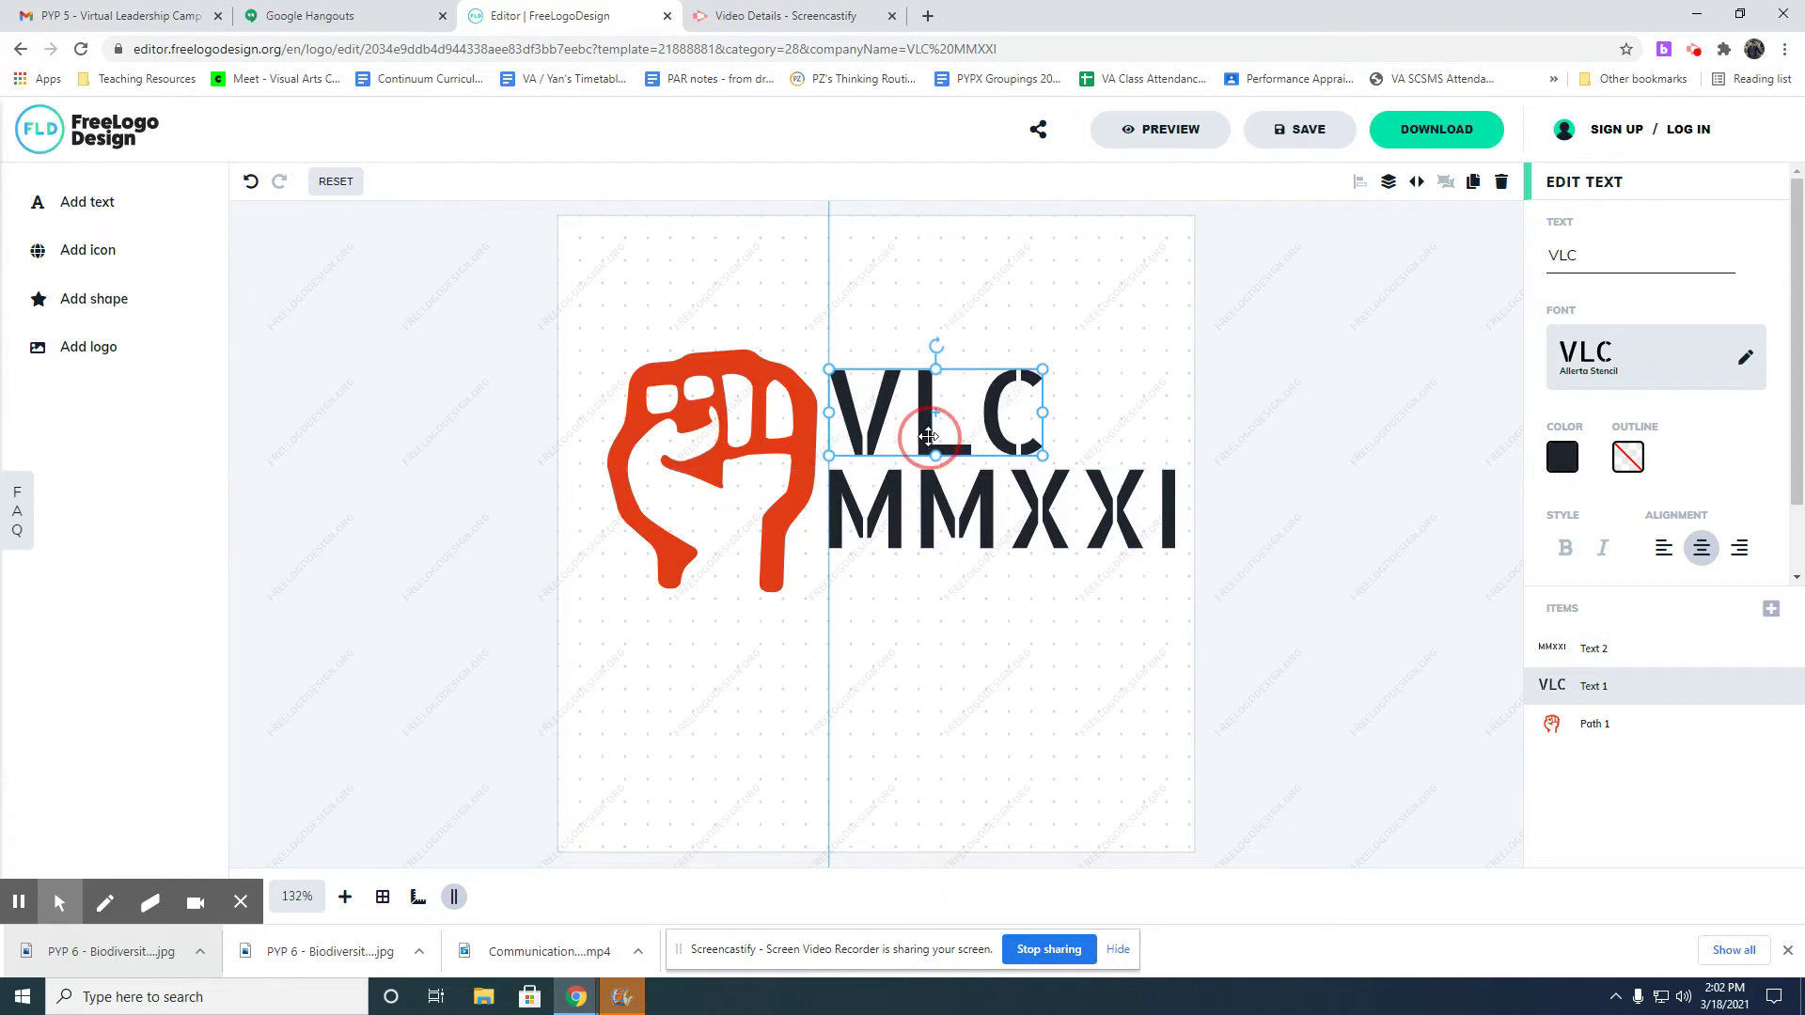
click(928, 490)
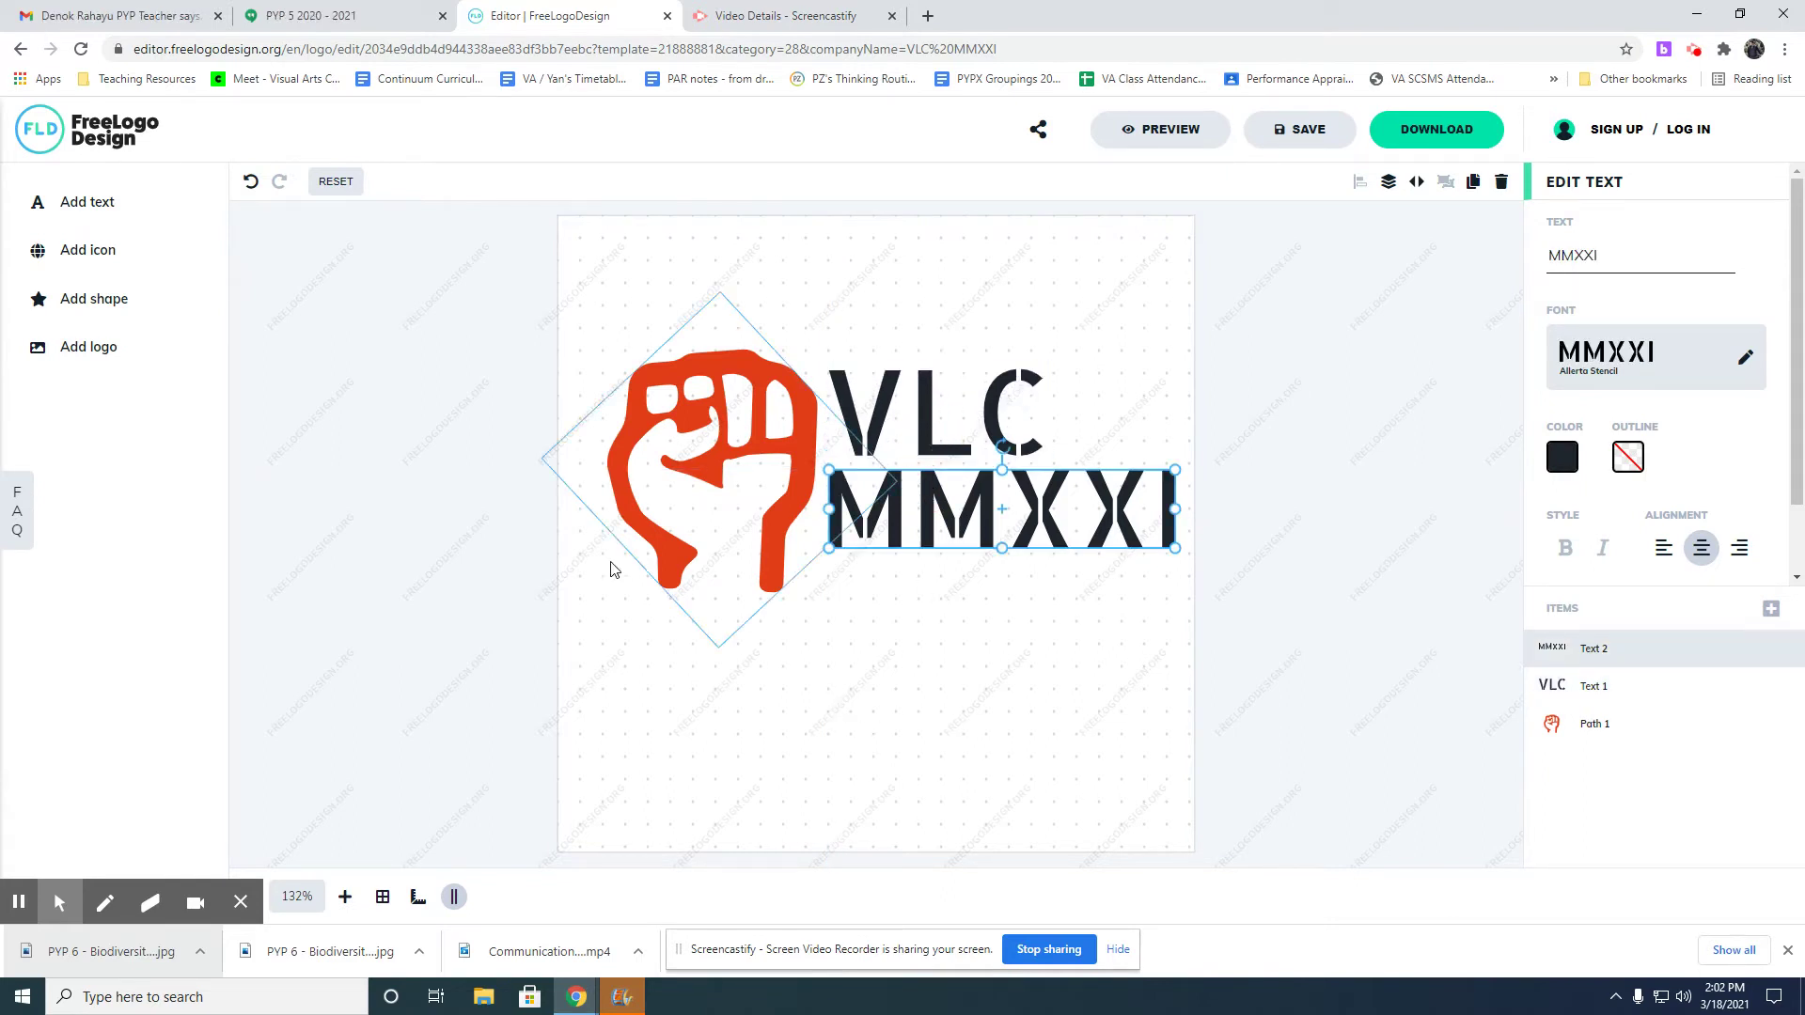
click(788, 512)
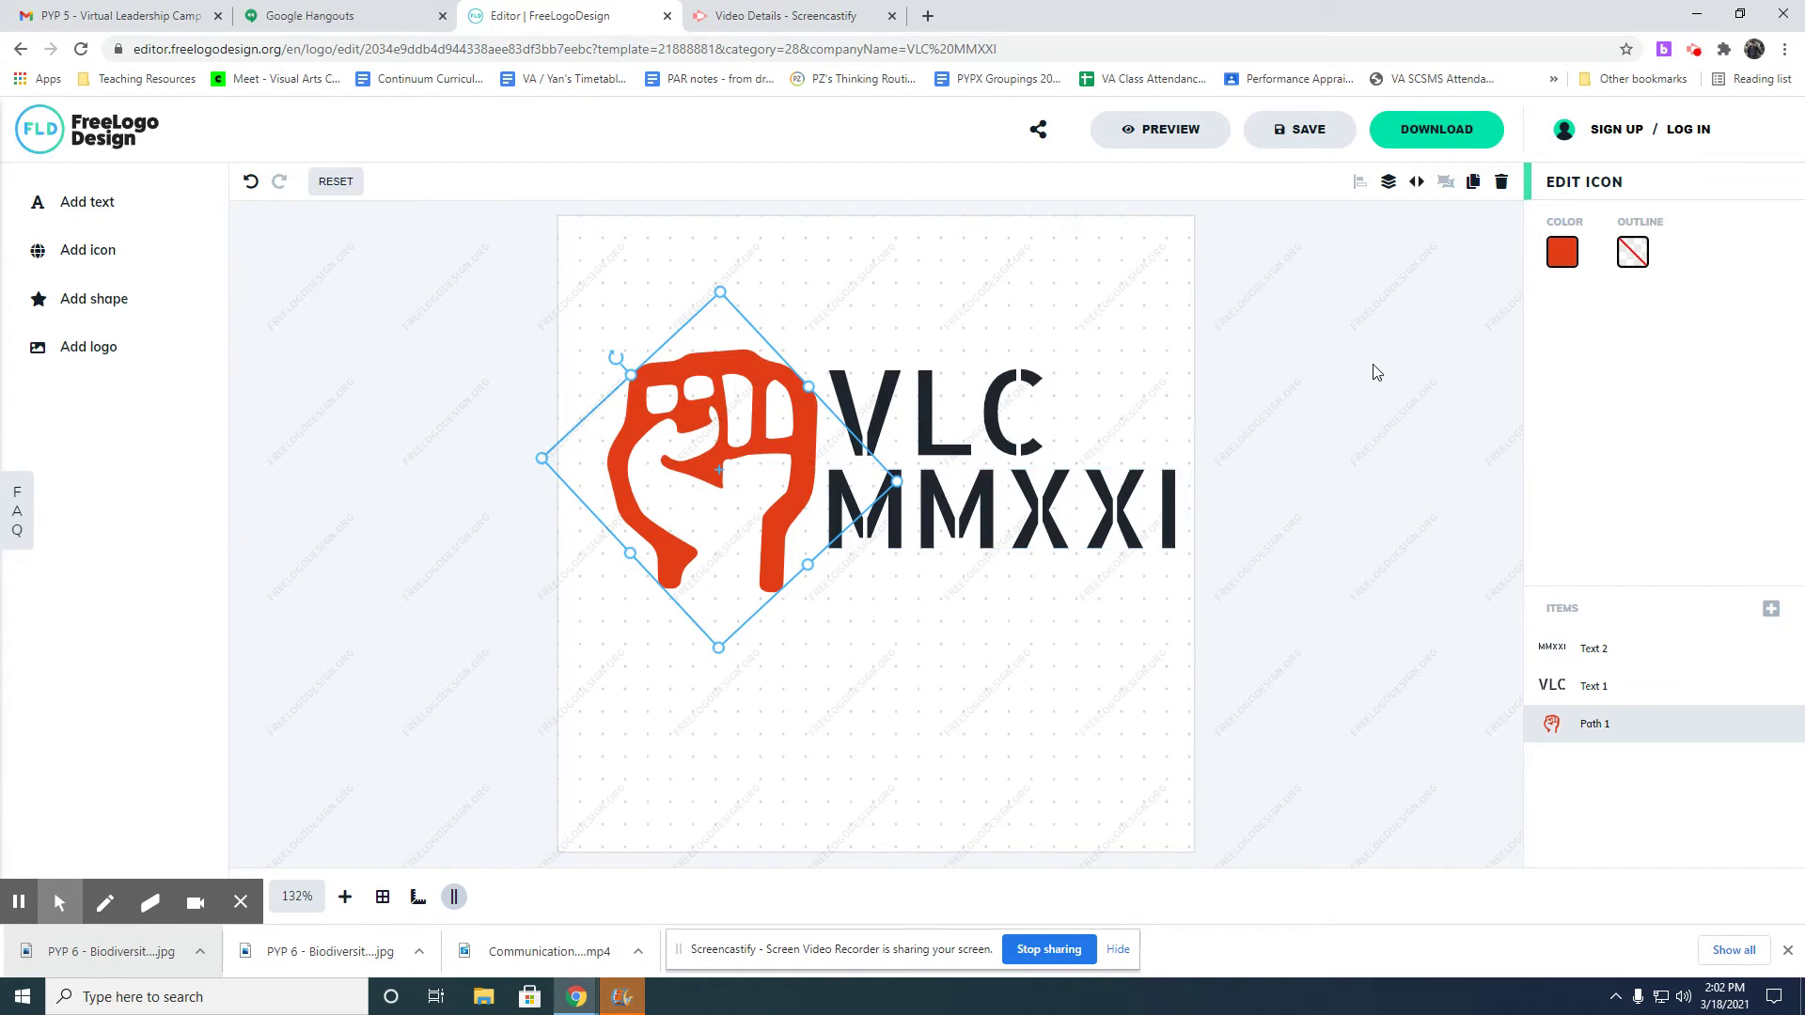
Recolour the fist icon to bright red E3171A.
click(1562, 257)
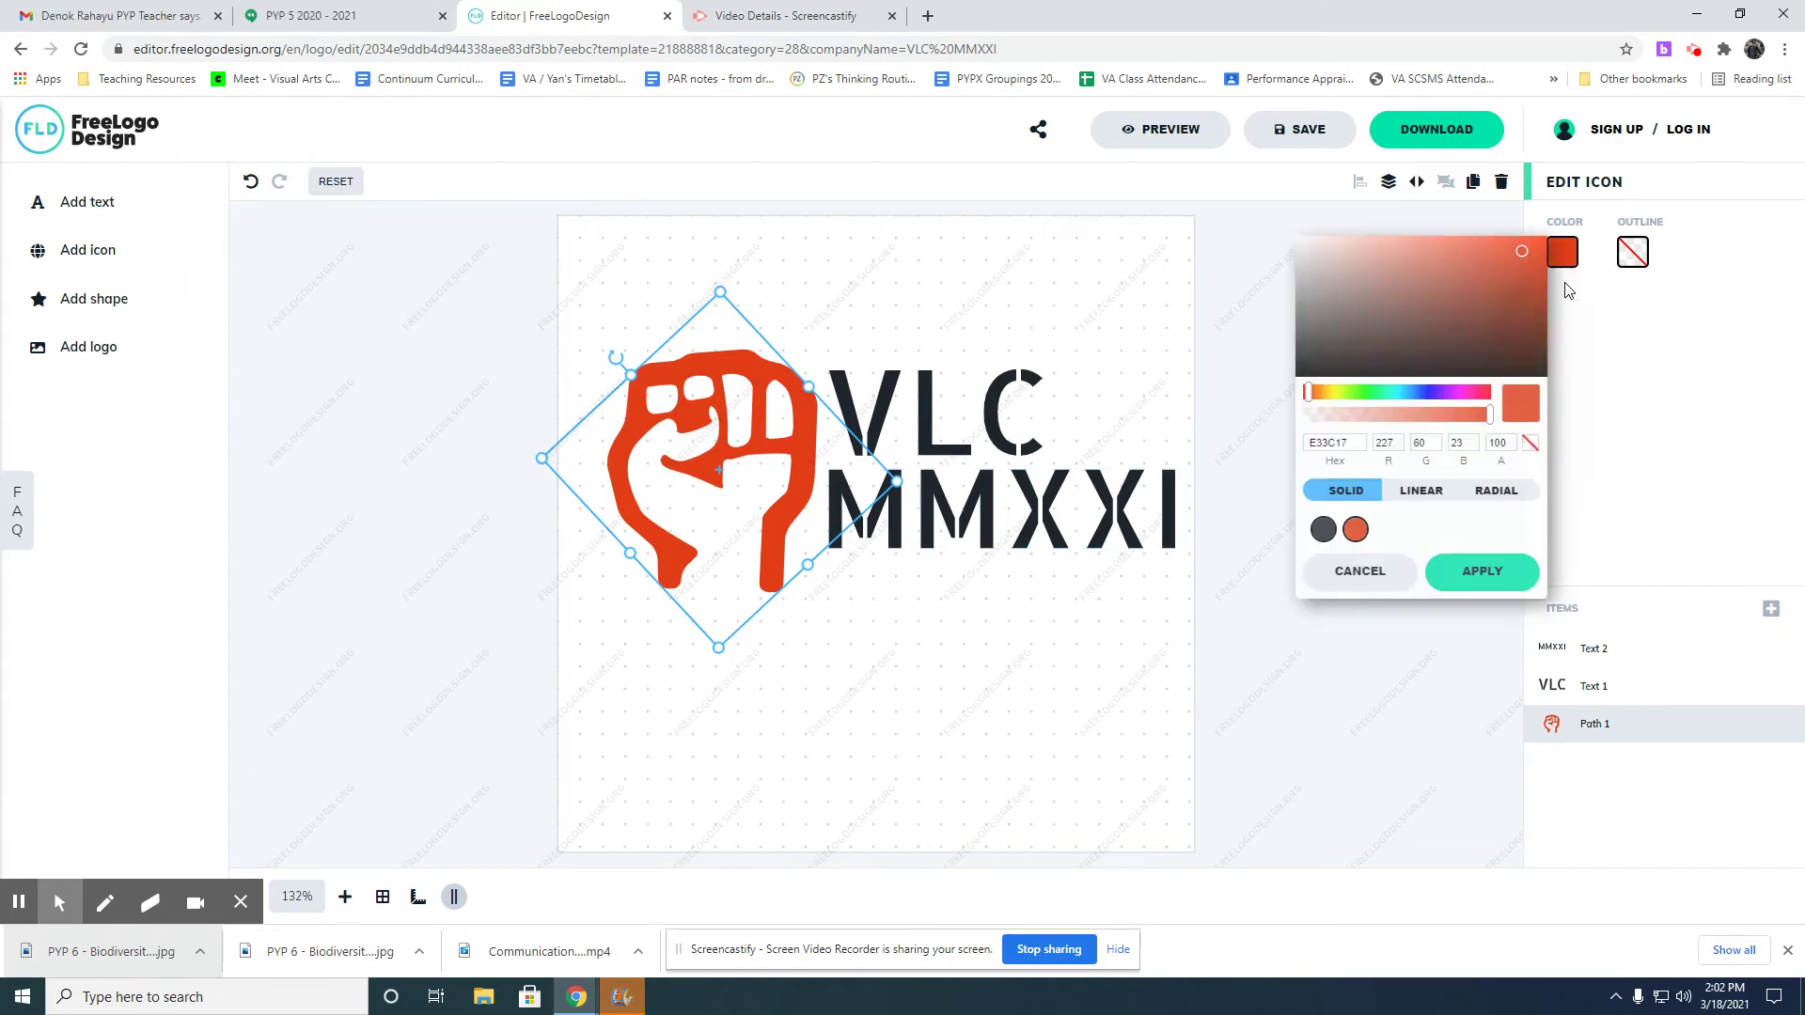
click(1427, 393)
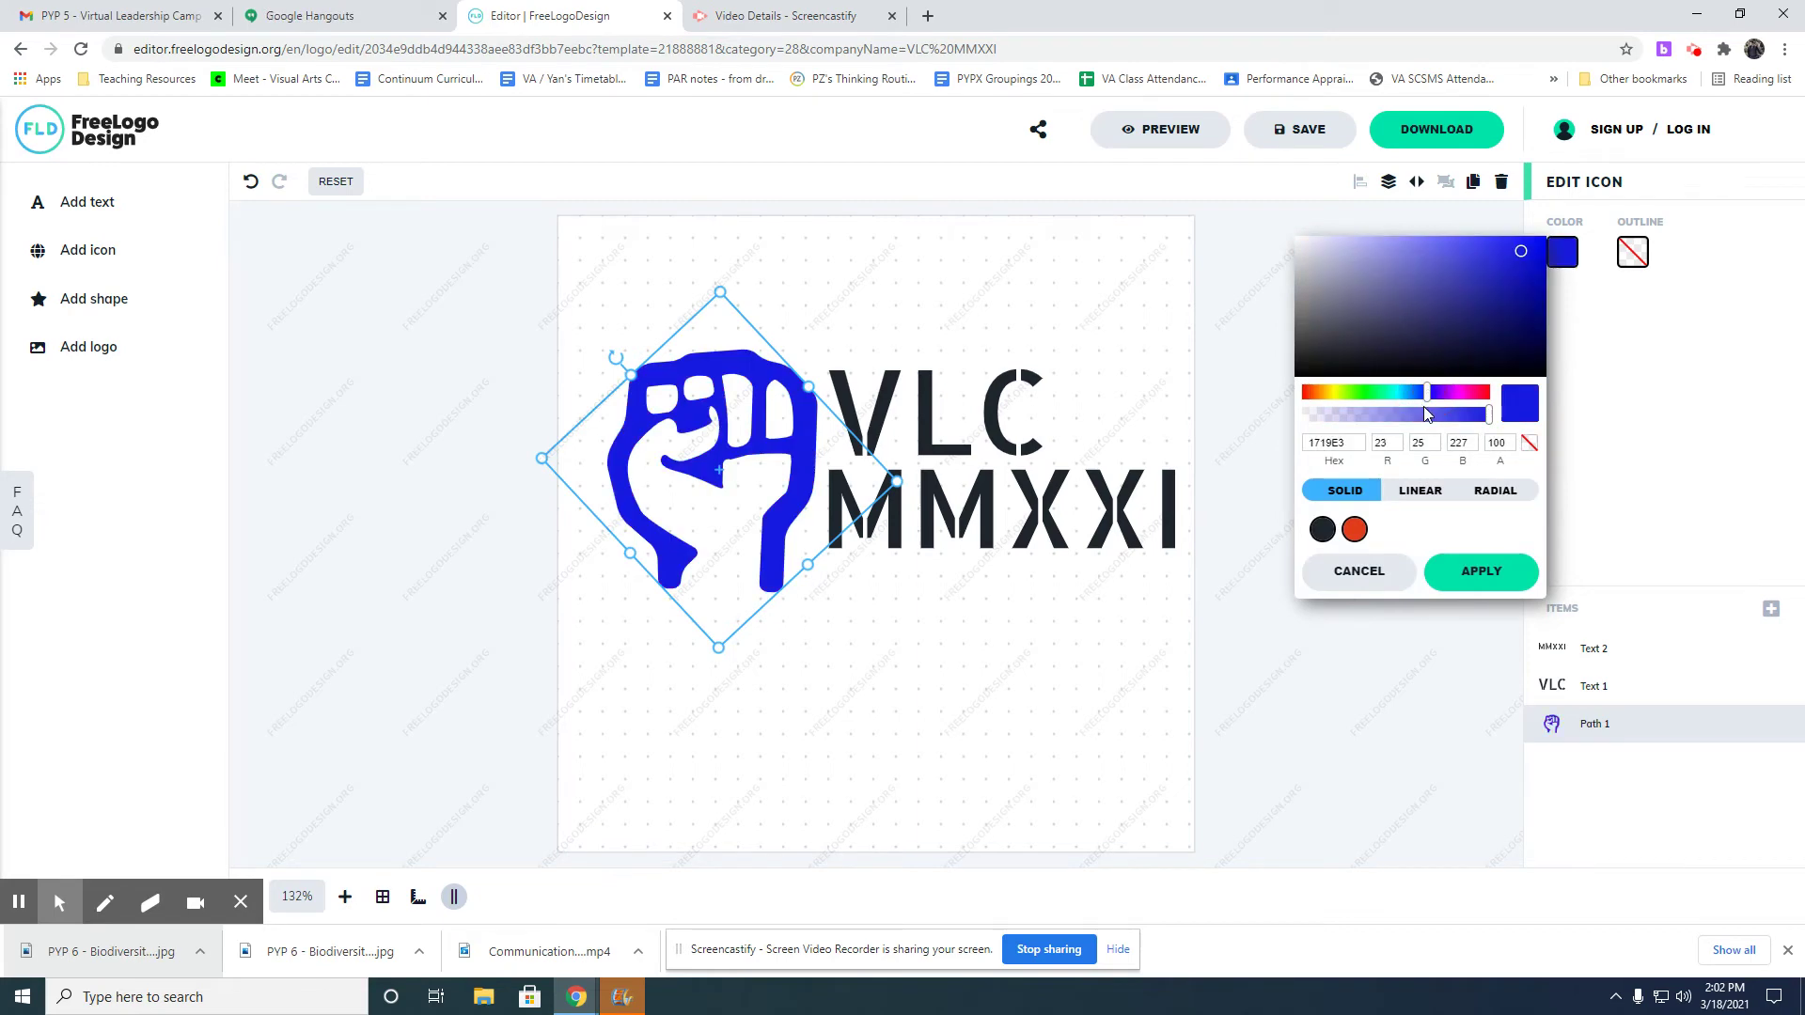
drag(1428, 393, 1539, 410)
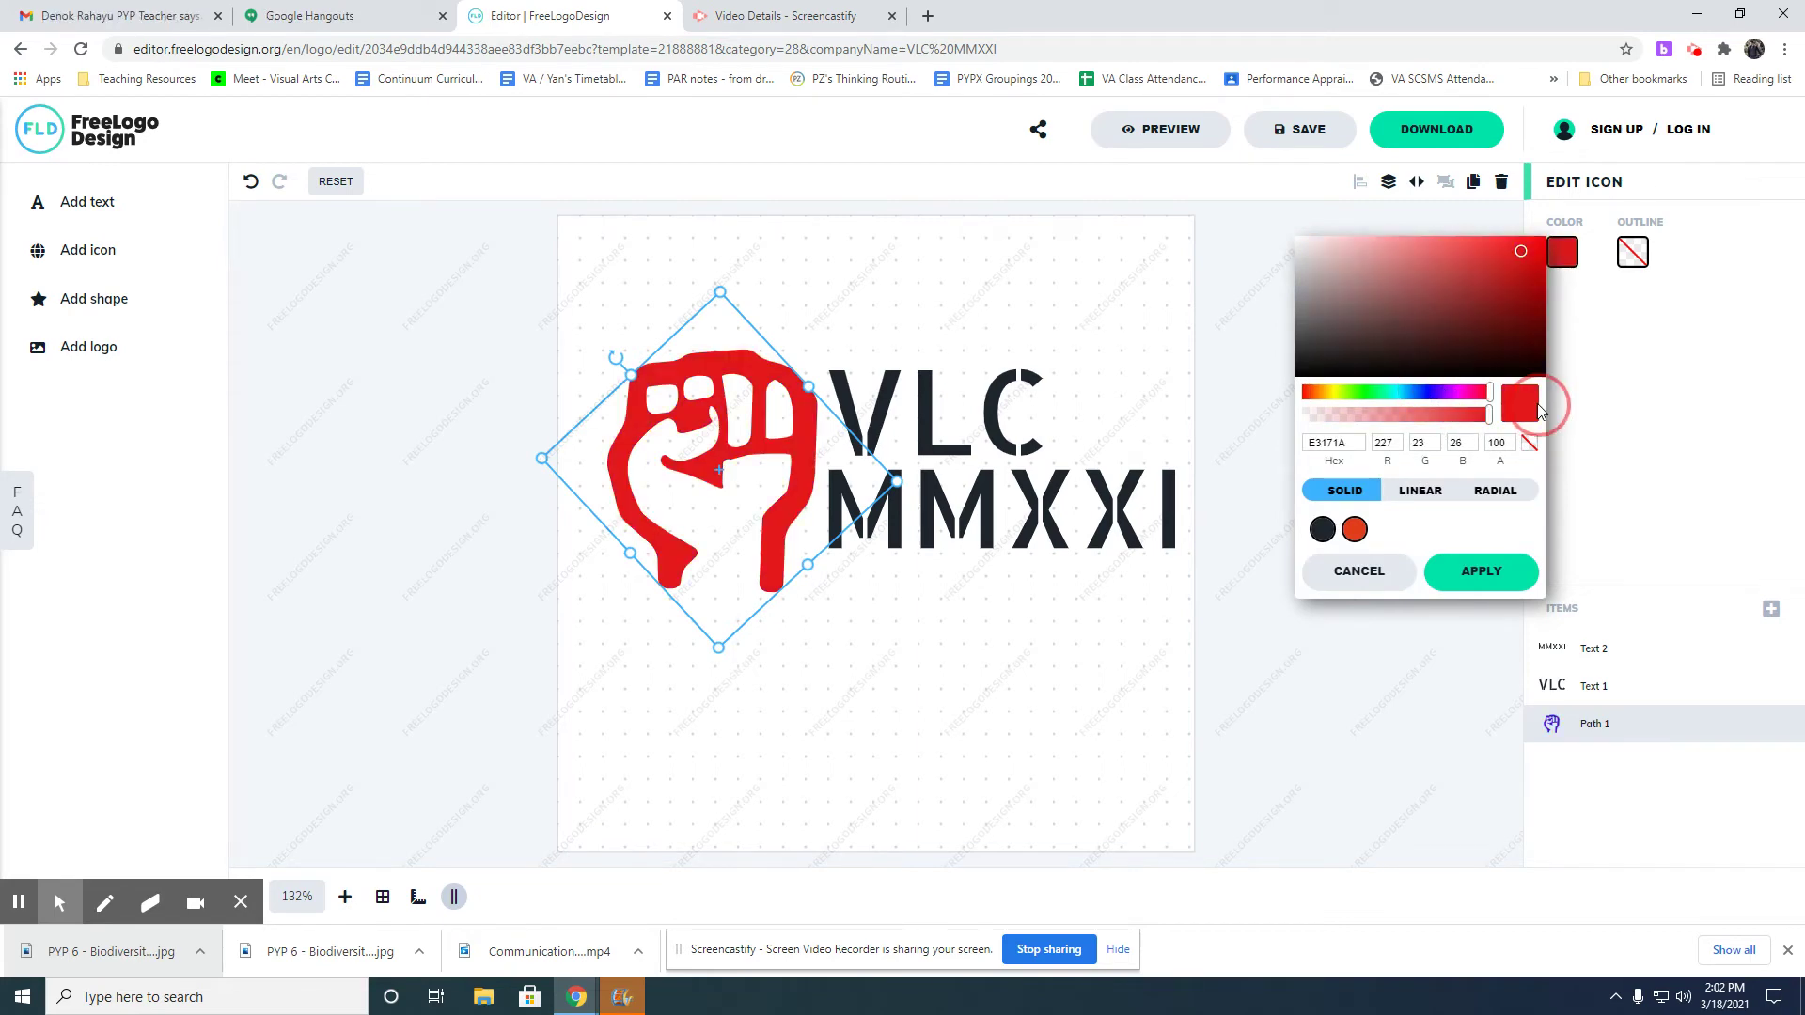
click(1424, 575)
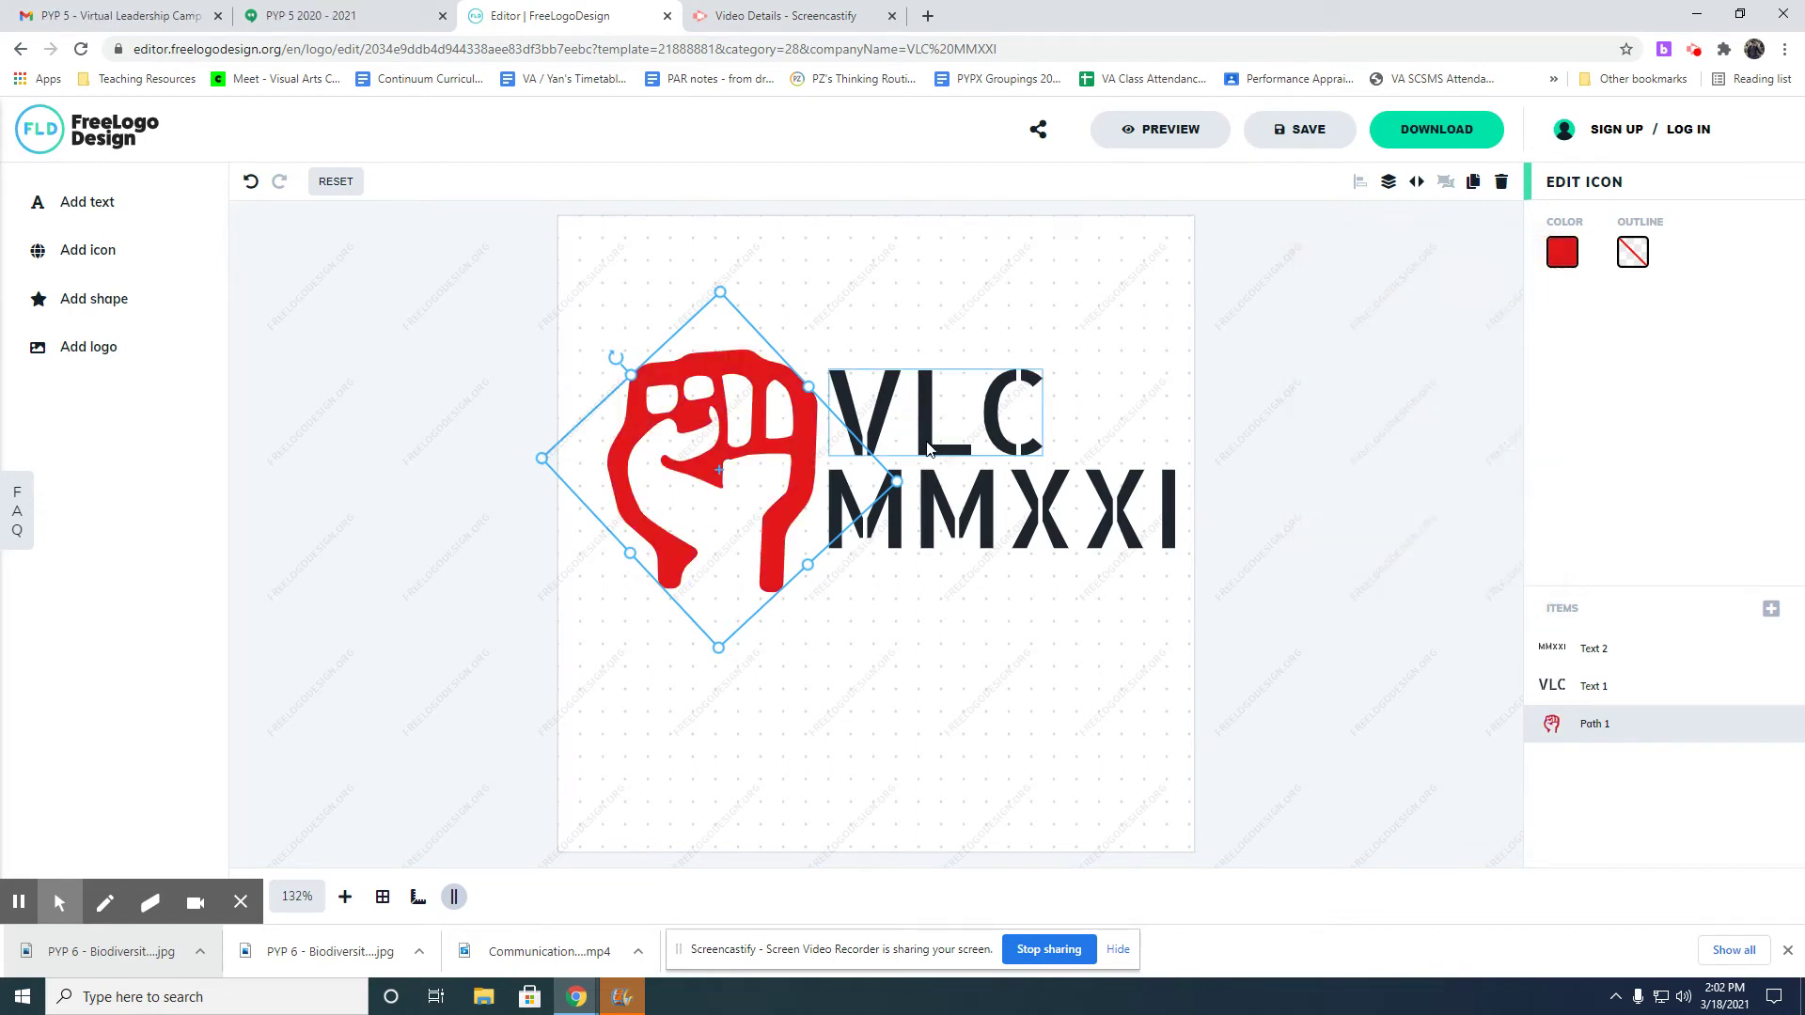
Add a new text line under MMXXI reading 'future leader starts here'.
click(74, 202)
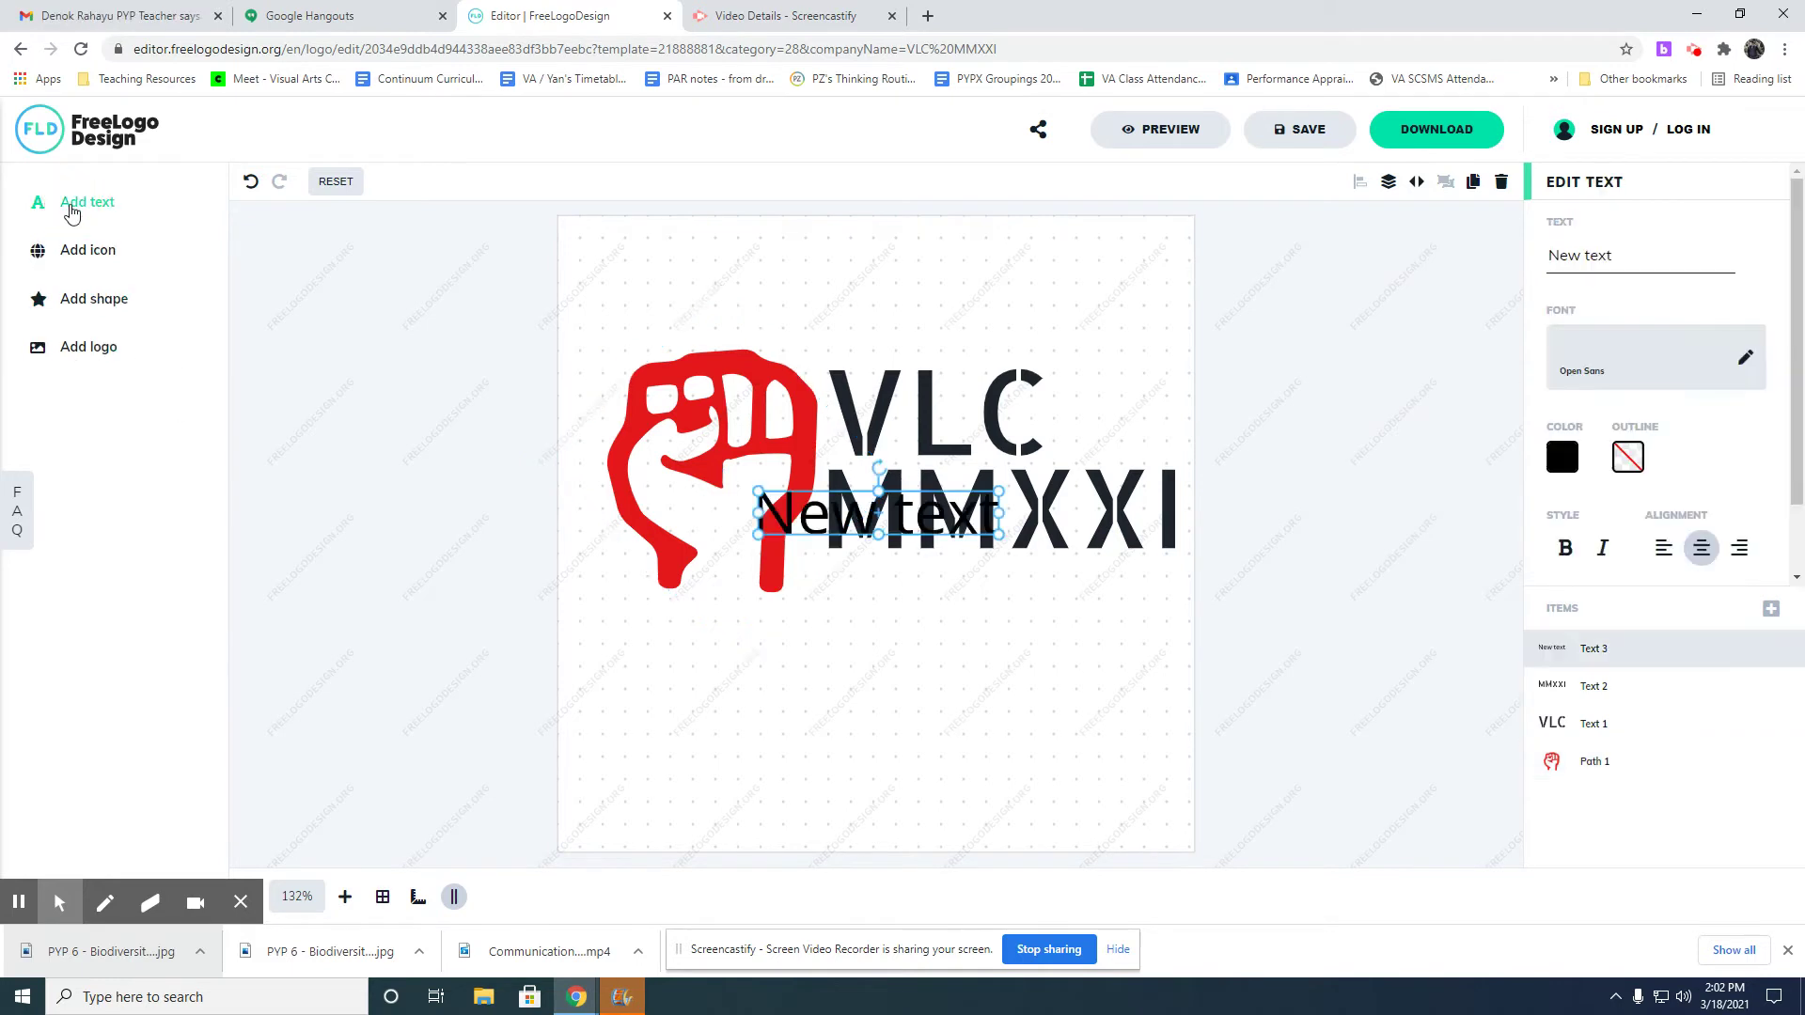
drag(835, 526, 893, 571)
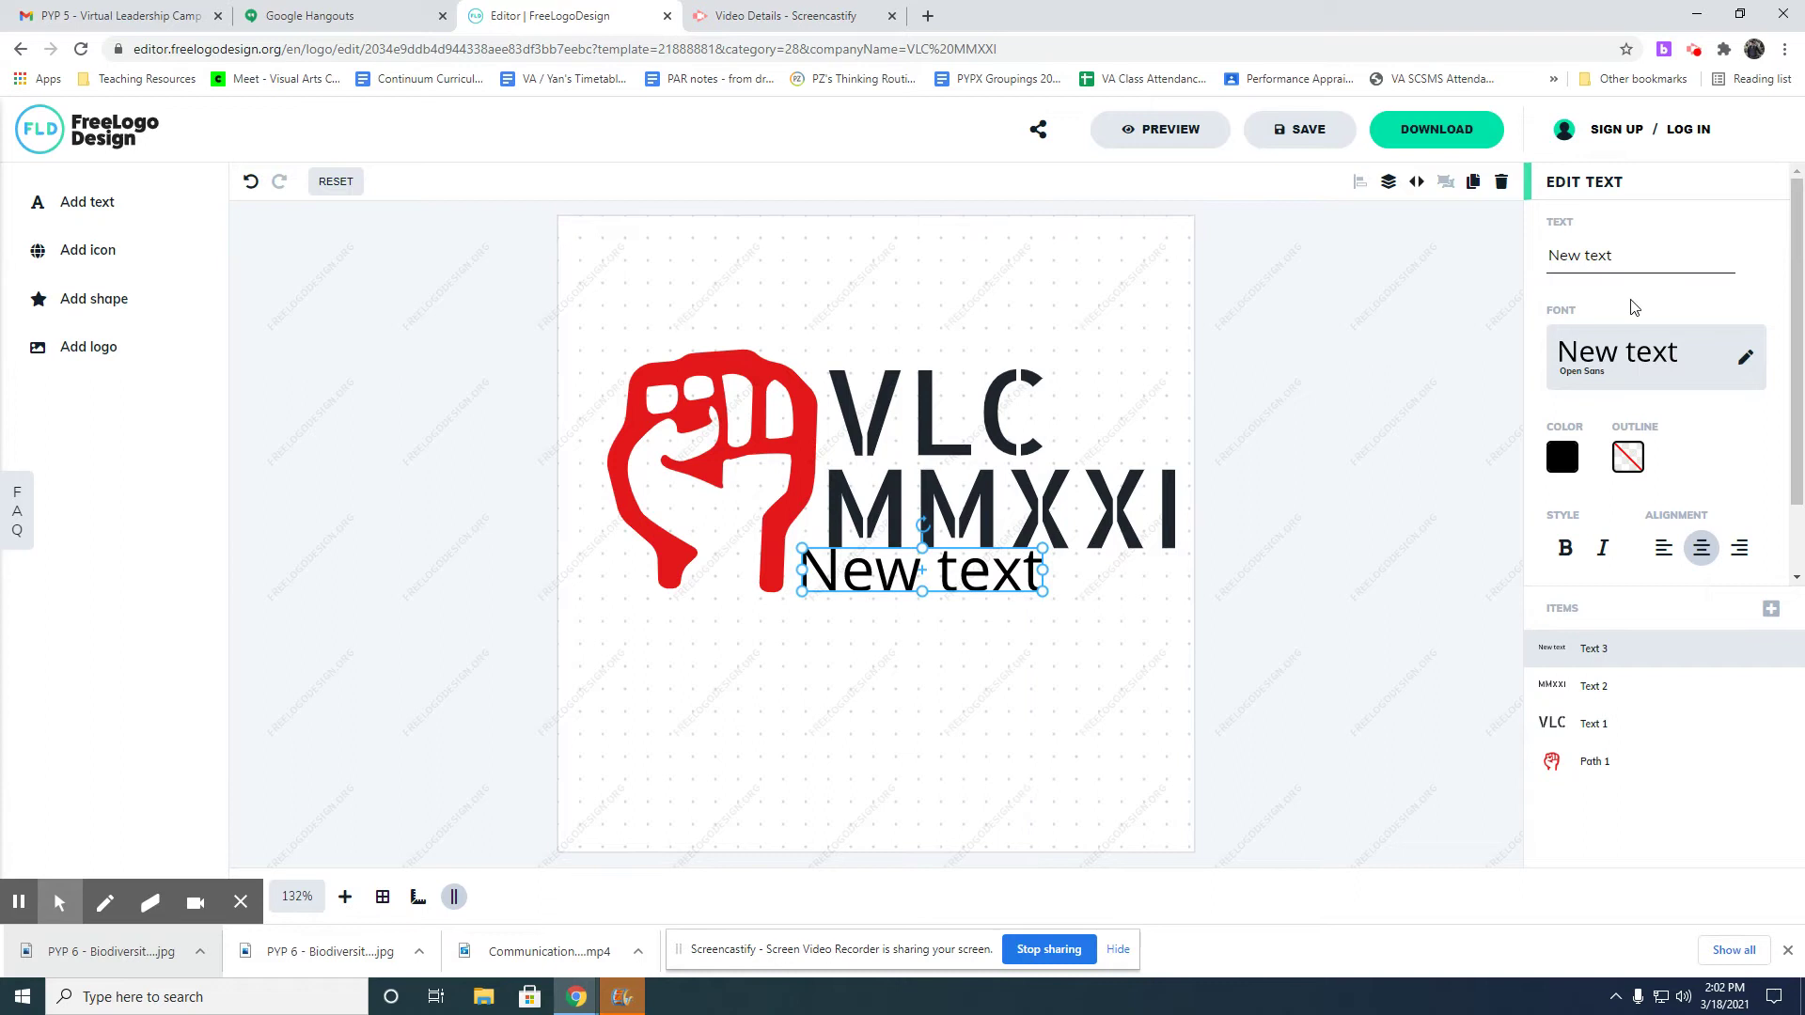
click(1603, 262)
double_click(1603, 261)
triple_click(1602, 265)
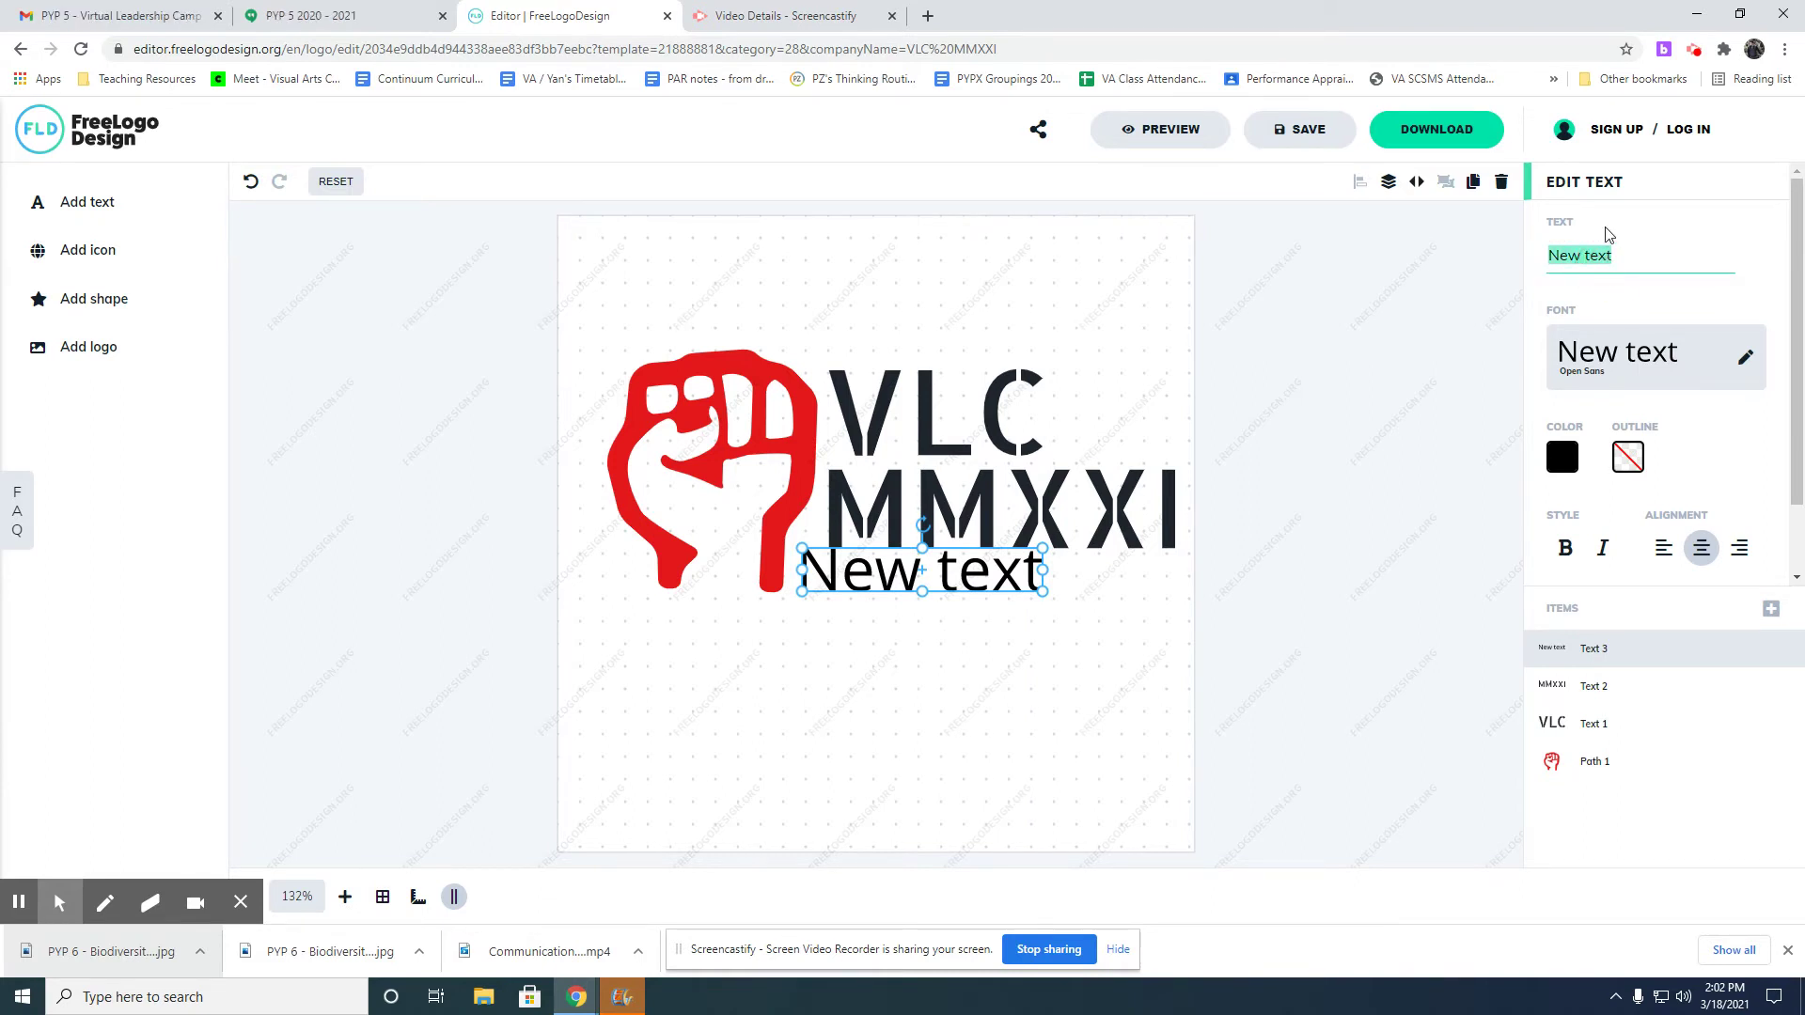
text(future leade)
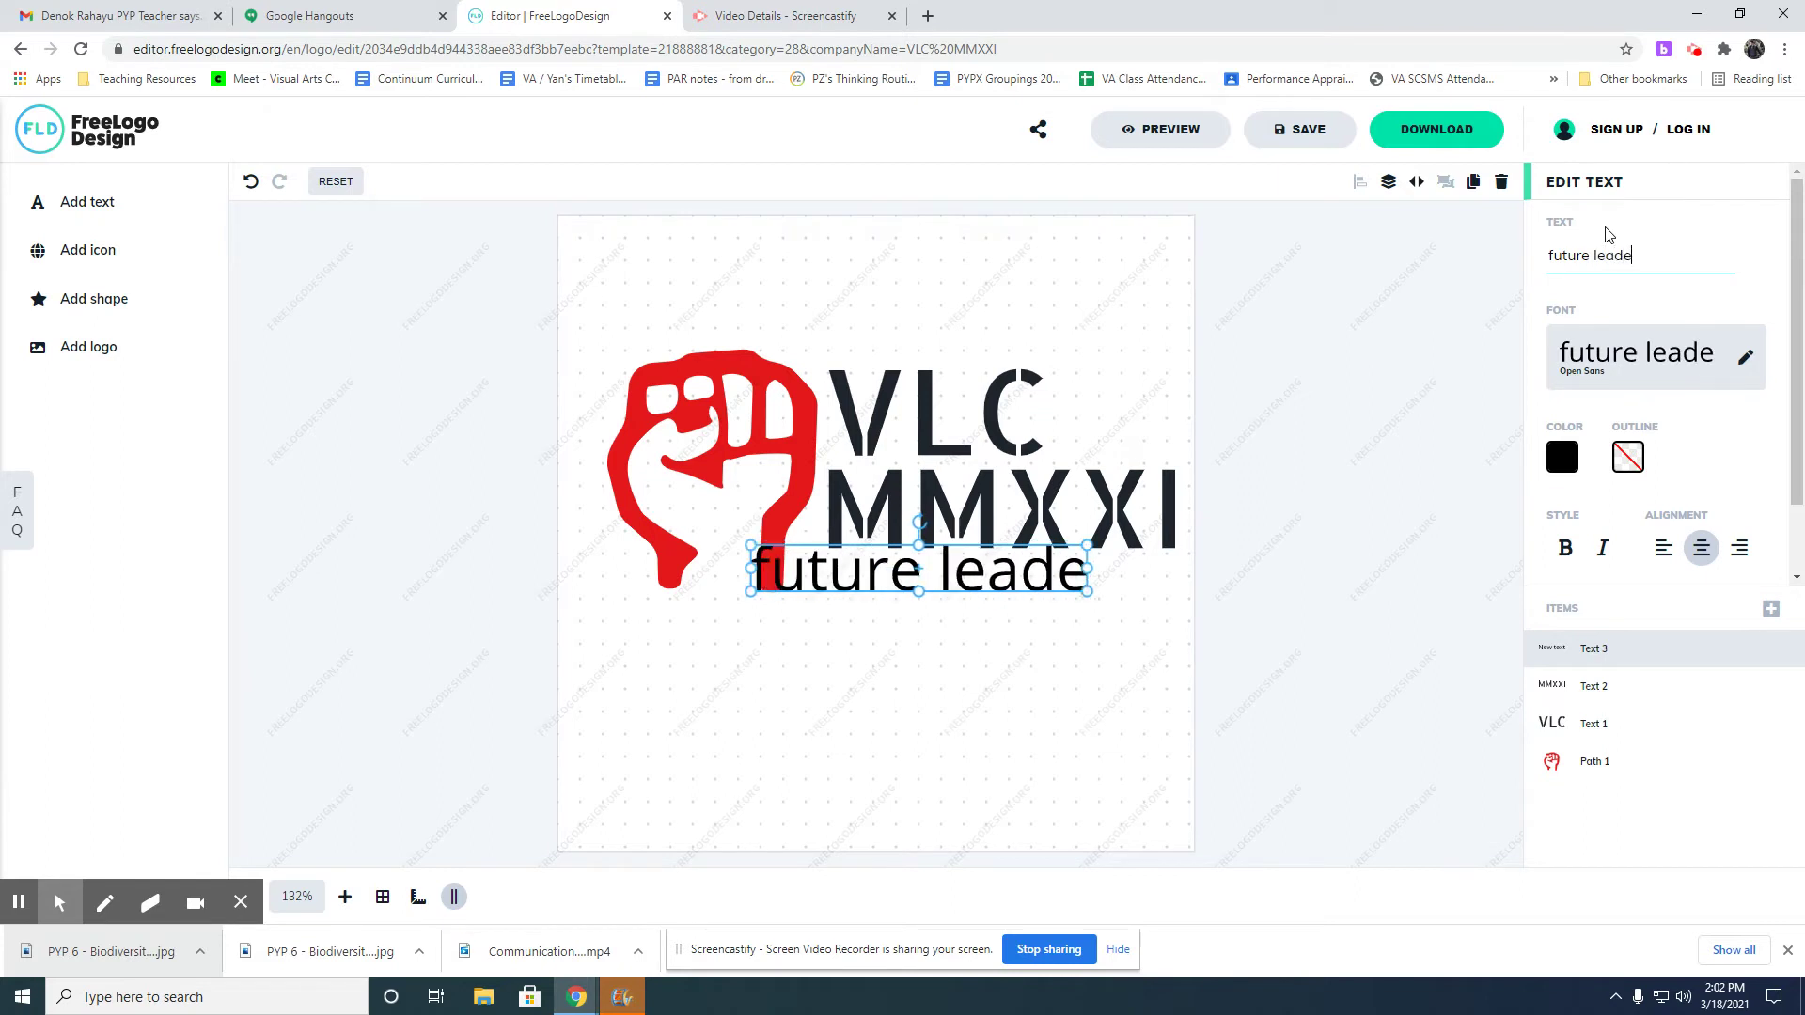
text(r stat)
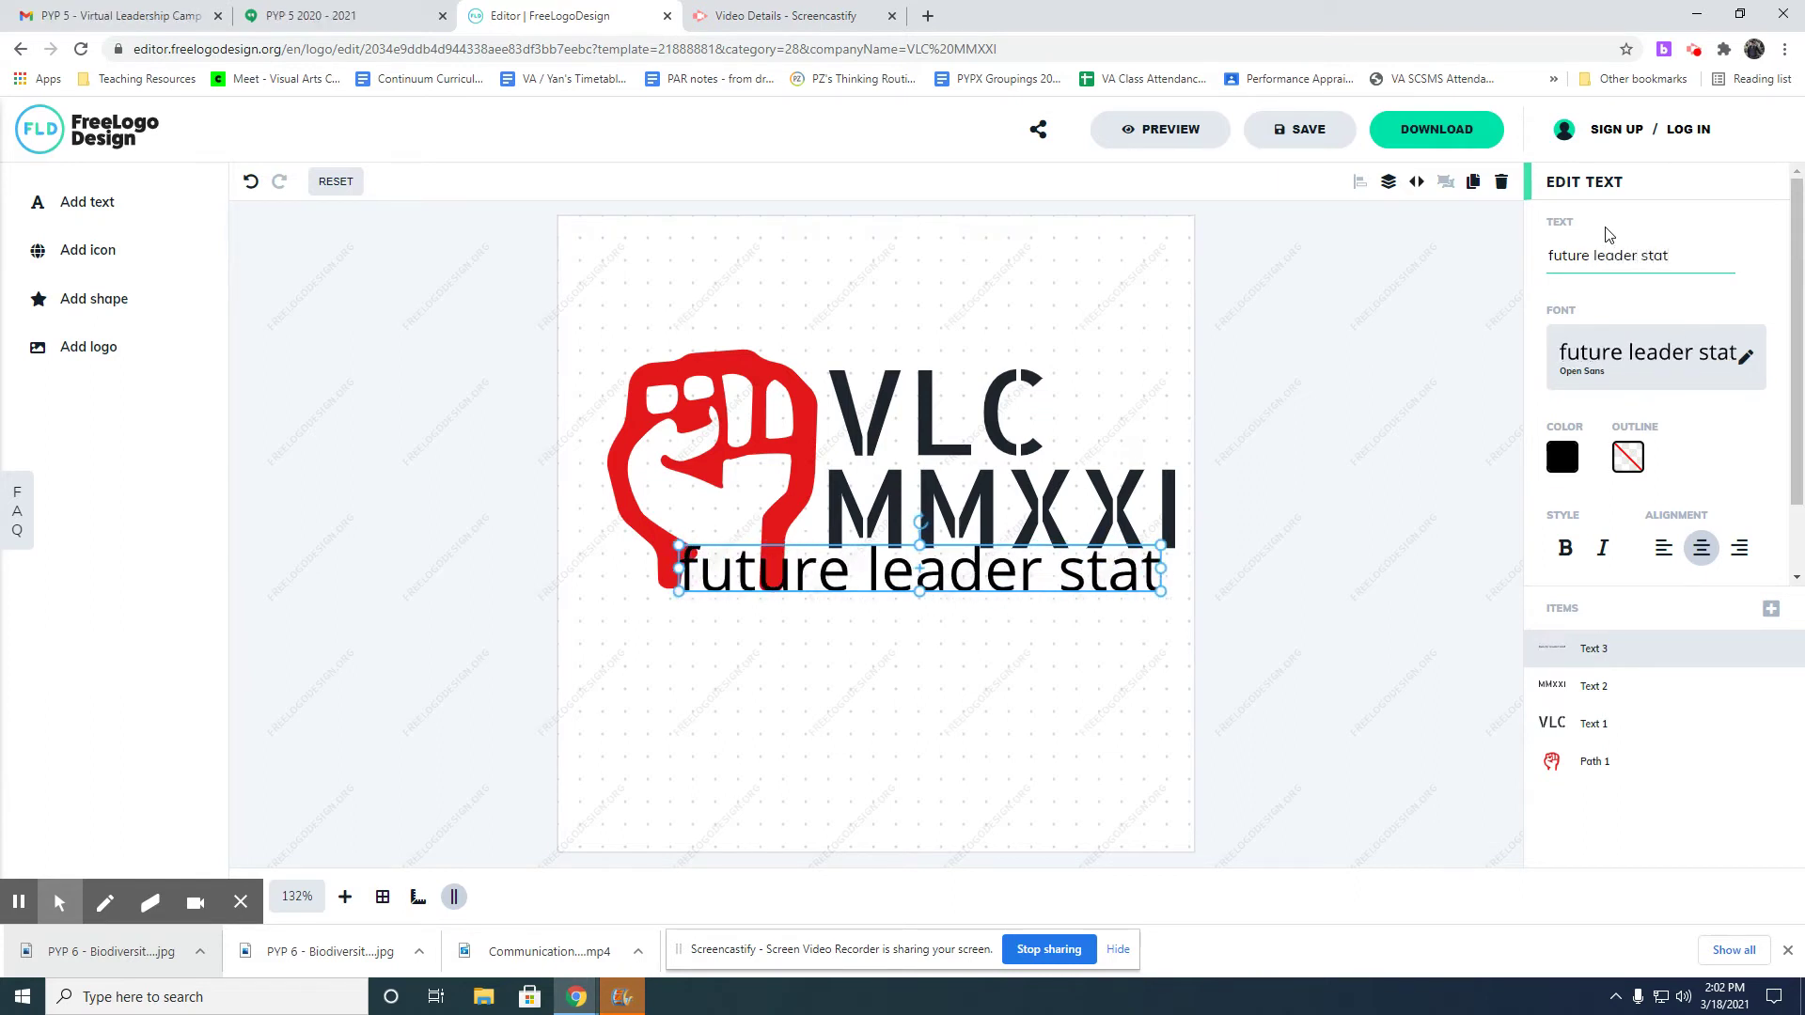
key(BackSpace)
text(rts here)
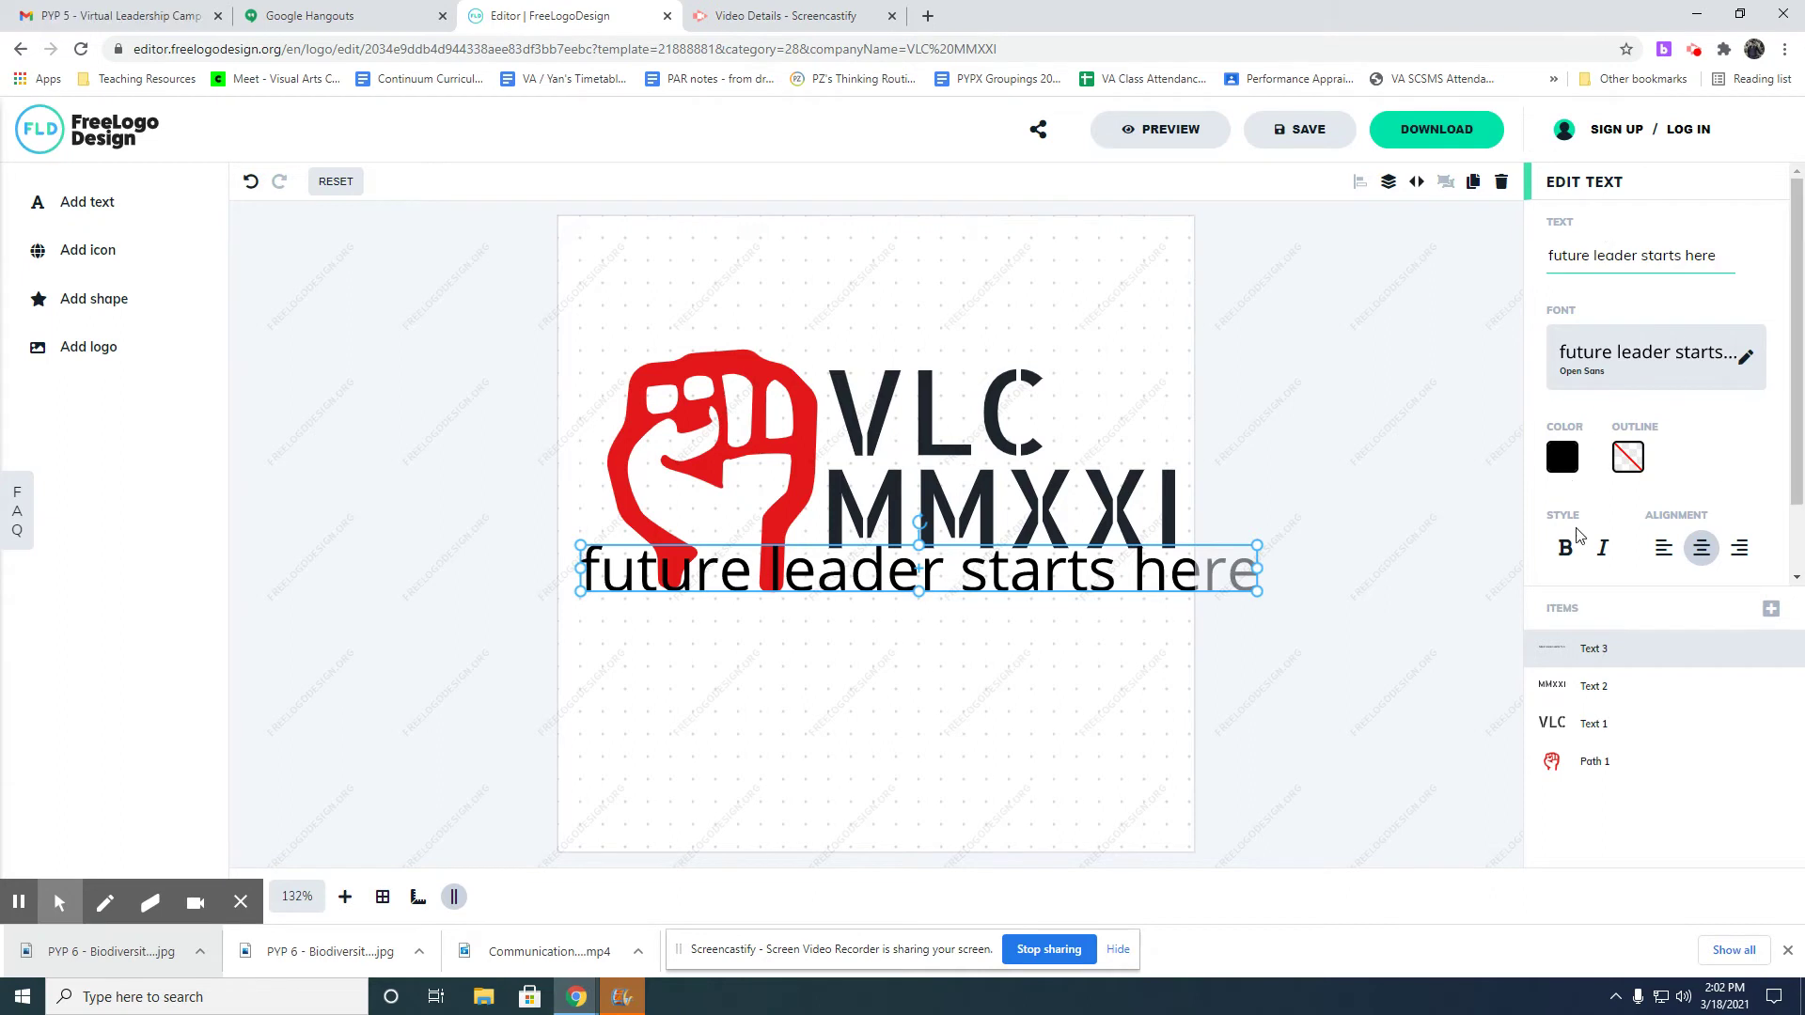
Set the tagline font to Modern > Changa and size it to span under MMXXI.
click(1647, 365)
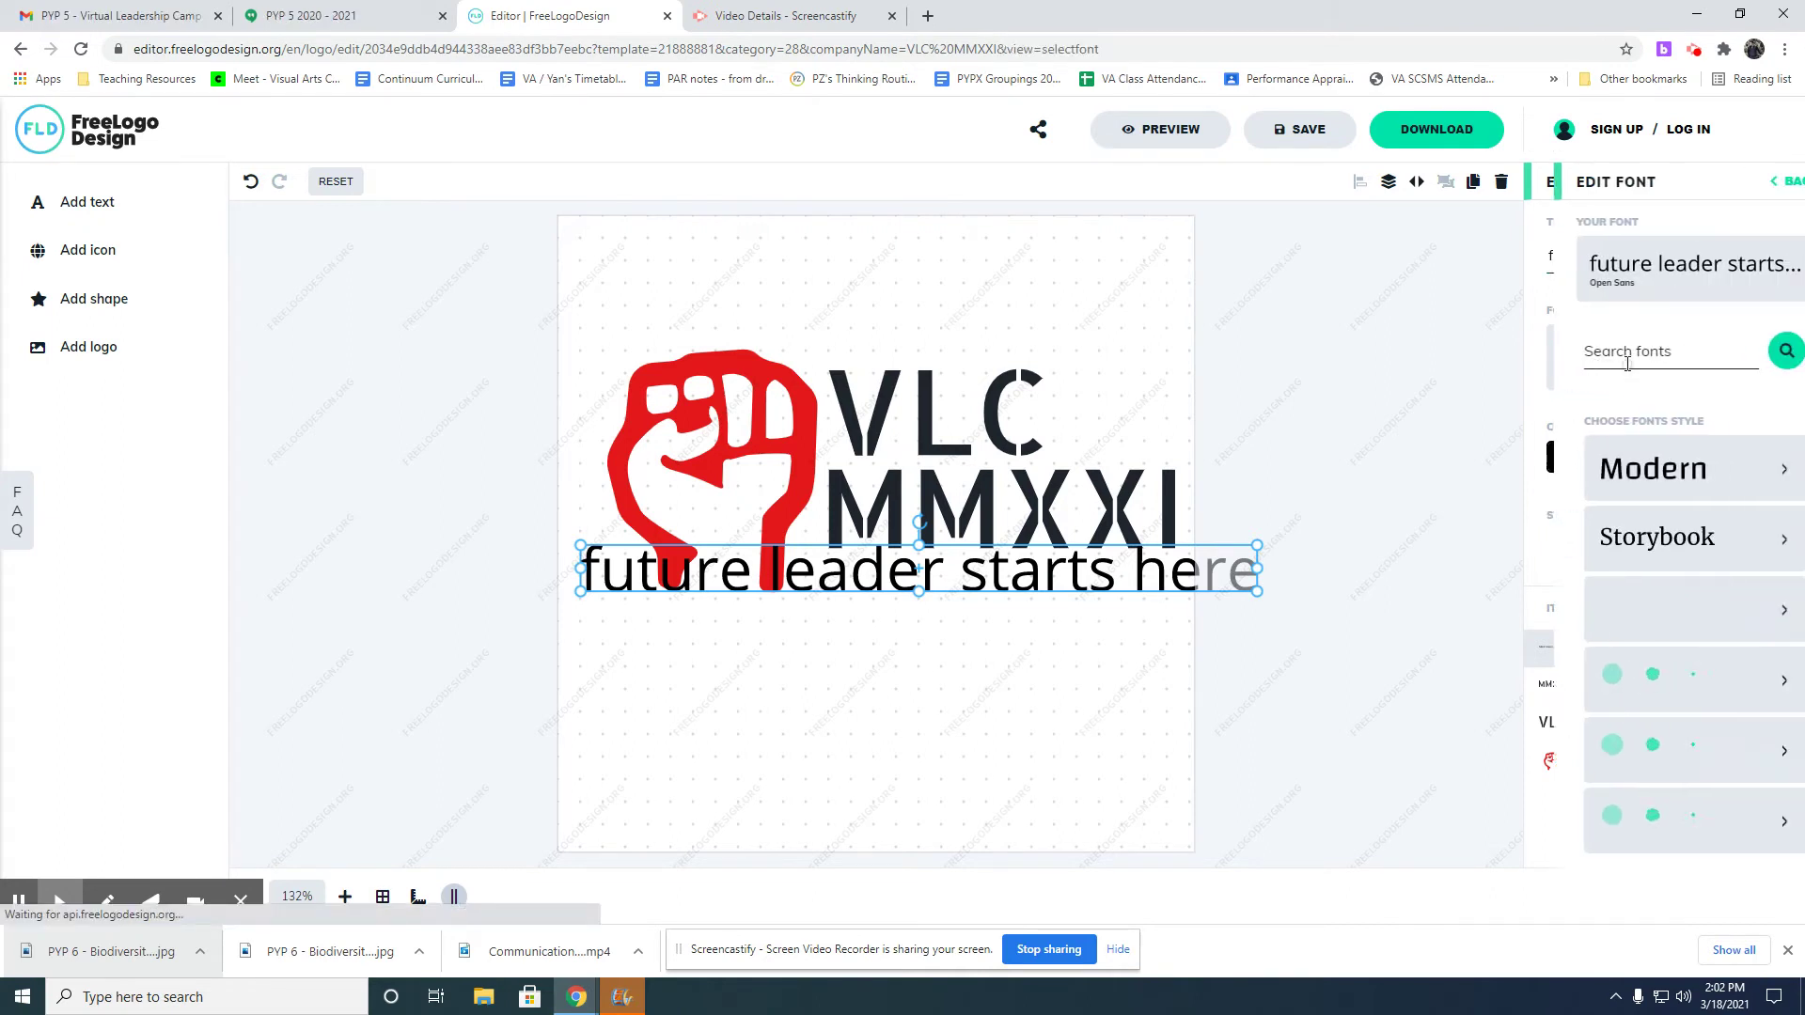
click(1628, 470)
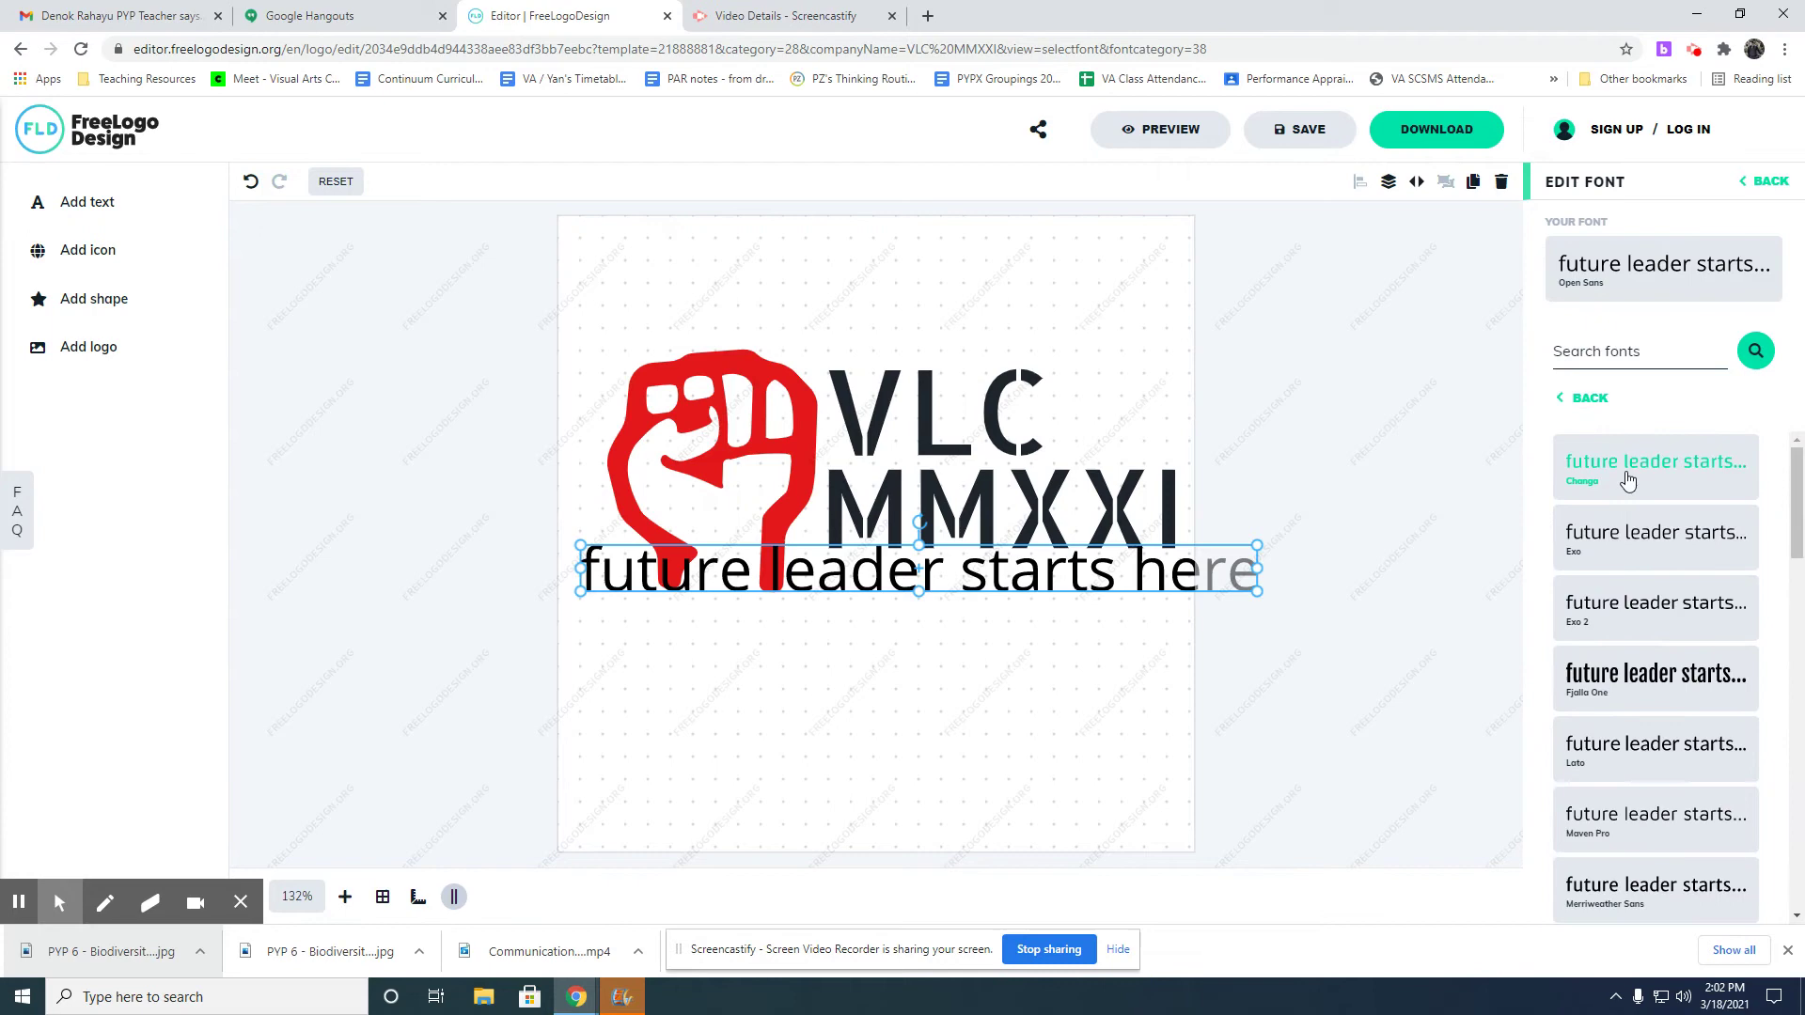
click(1628, 481)
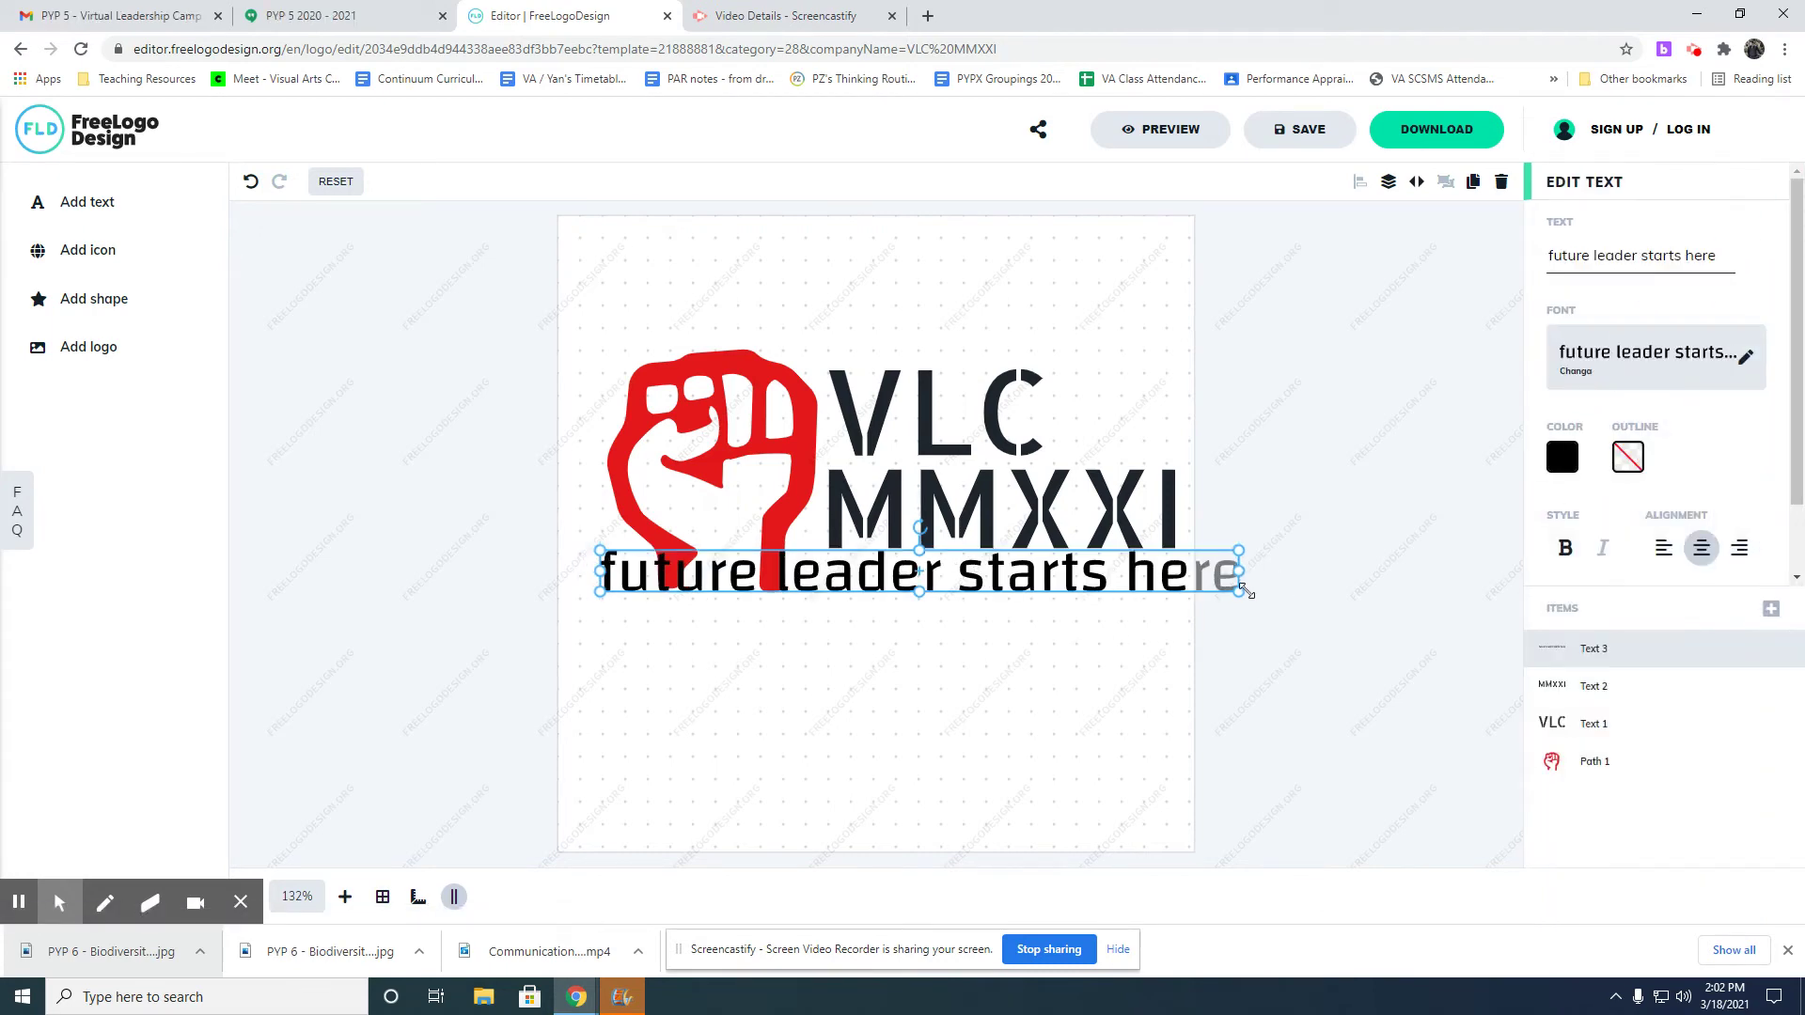
drag(1243, 589, 1057, 557)
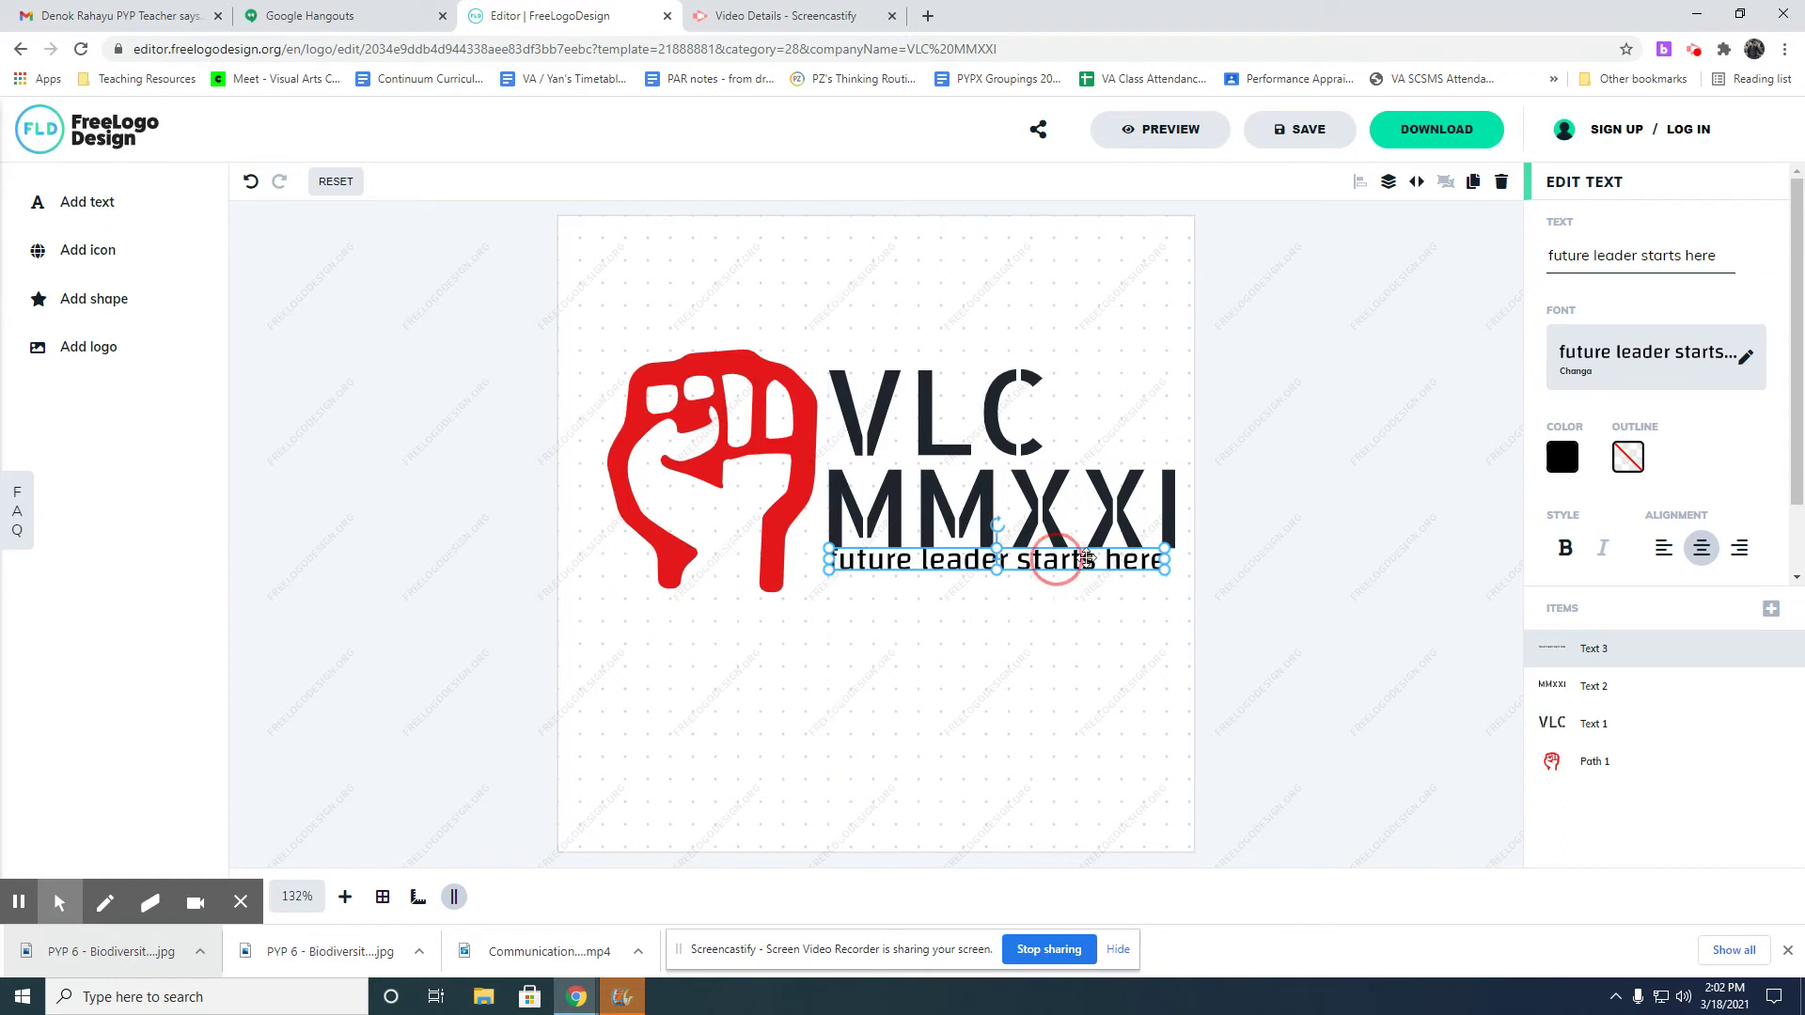
drag(1165, 569, 1175, 569)
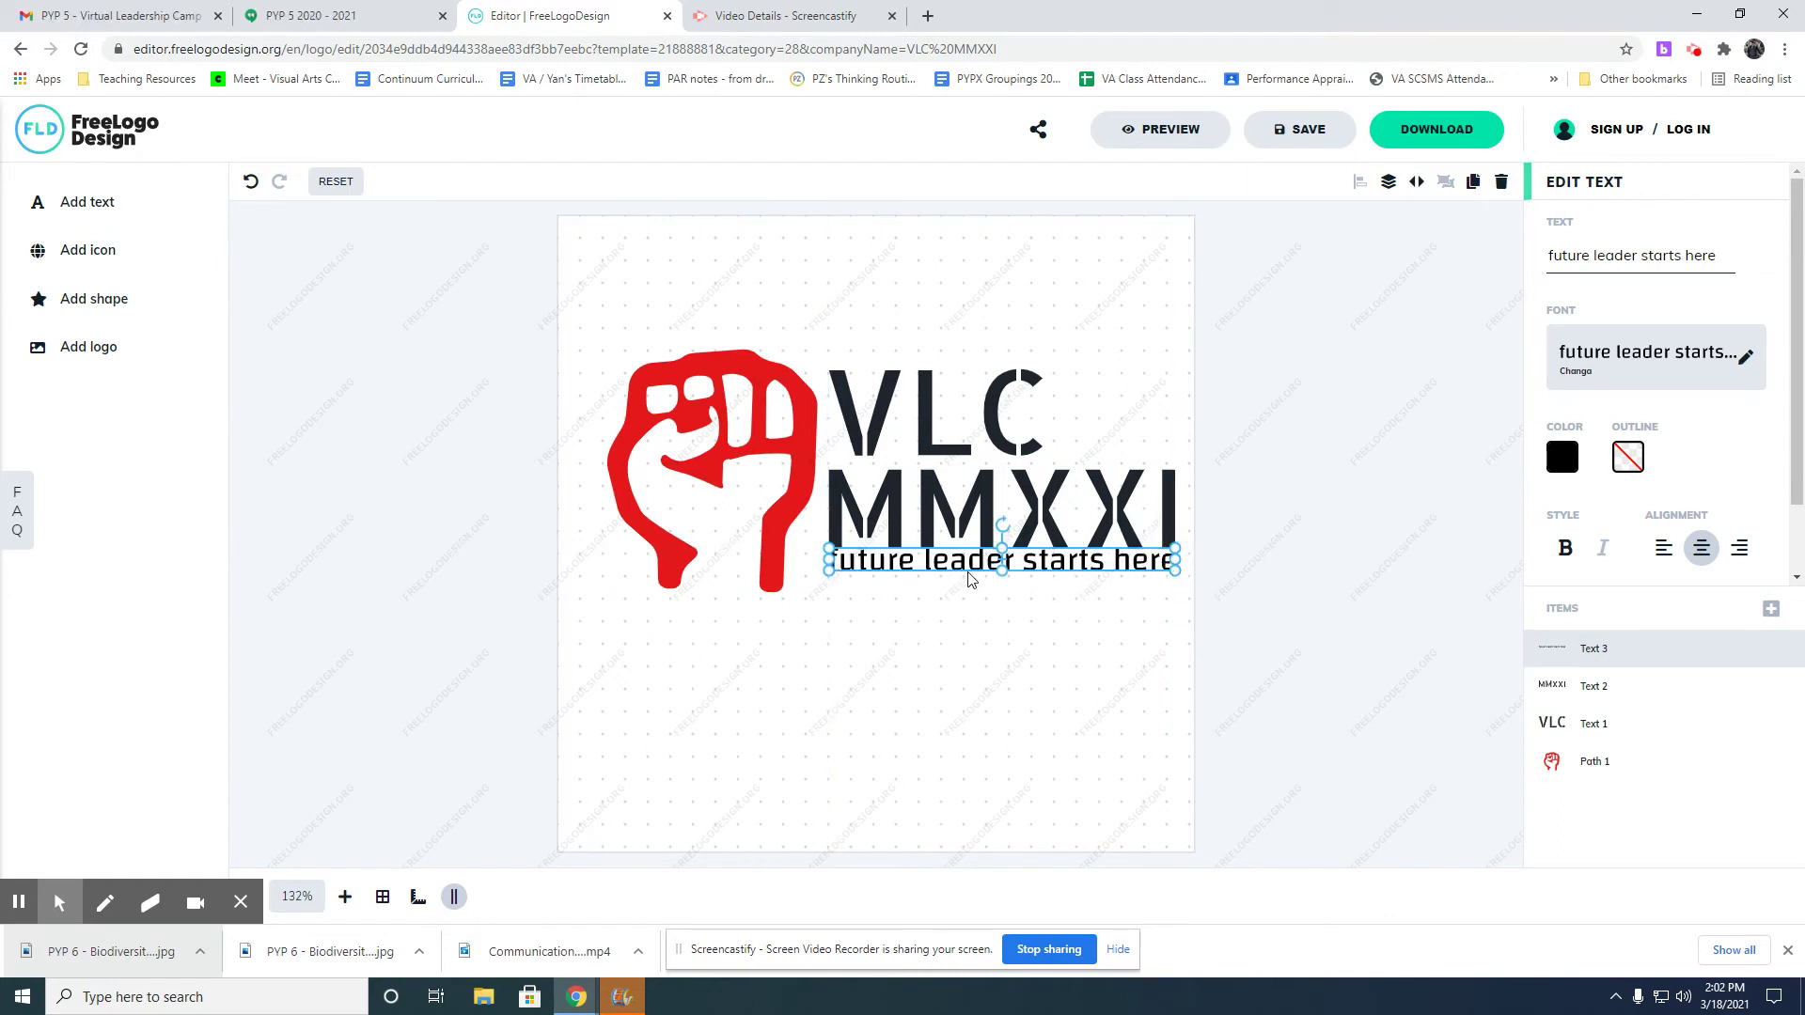
drag(972, 562, 970, 575)
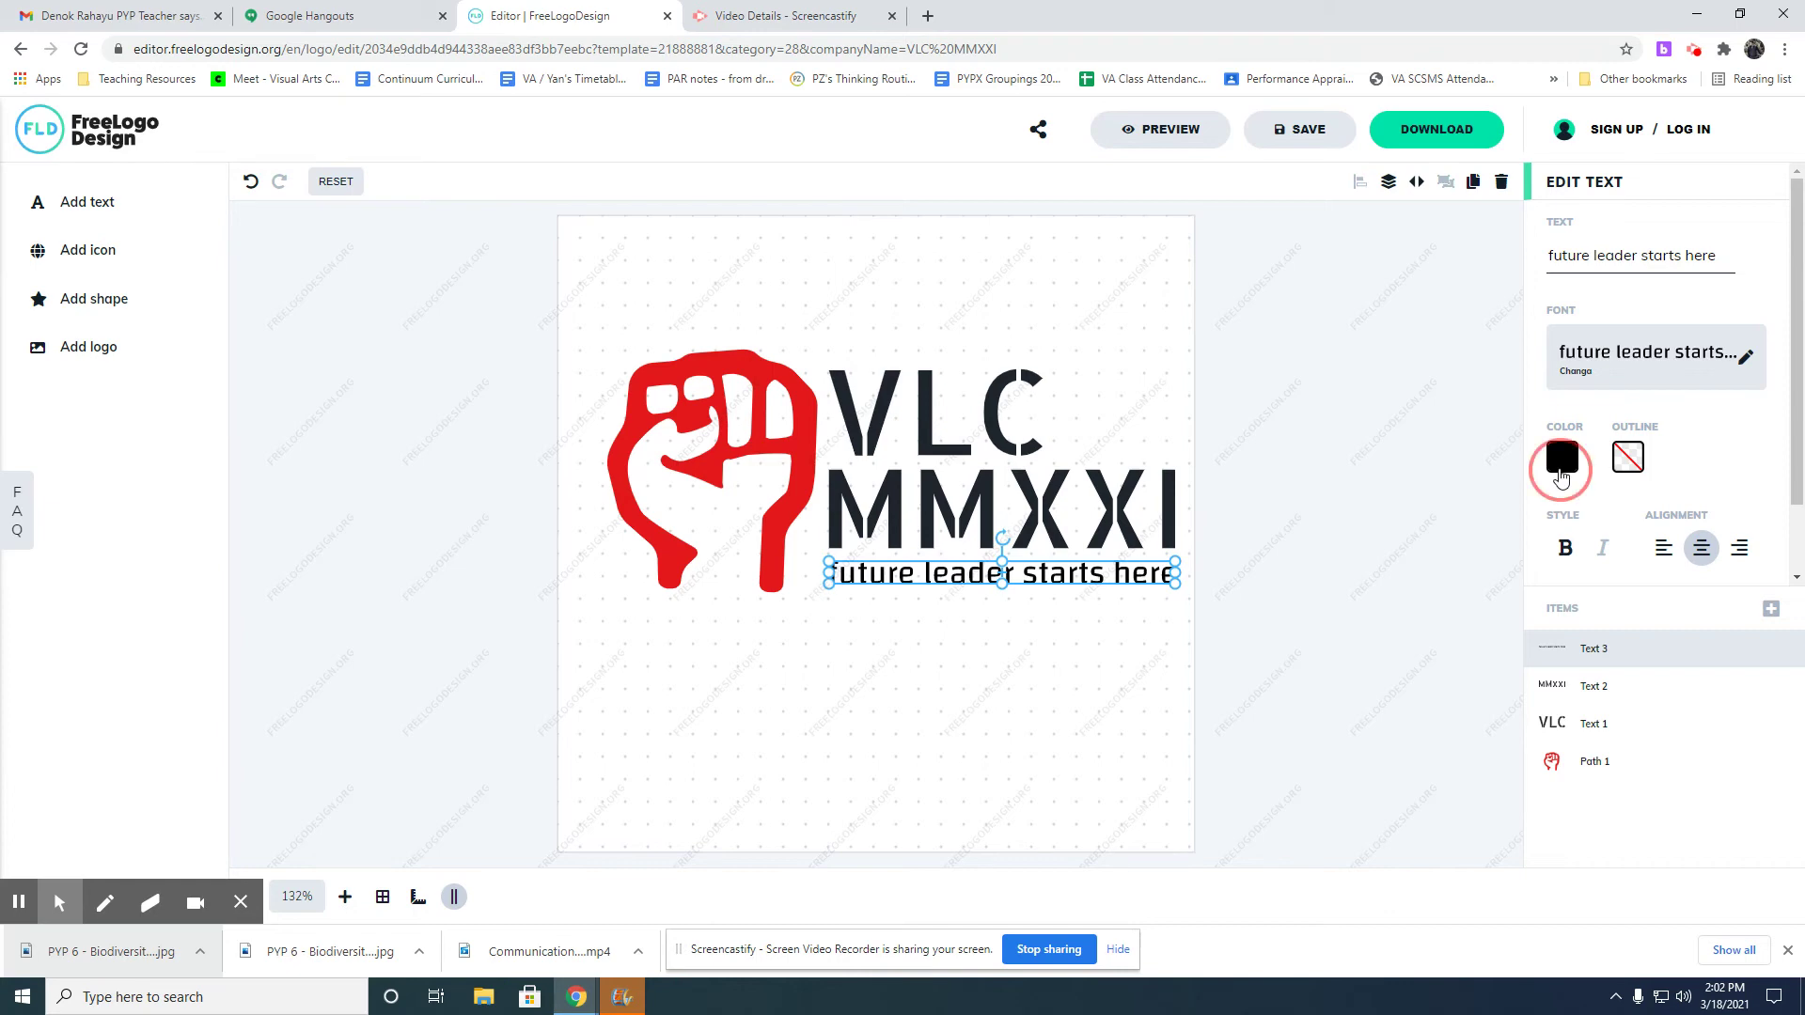
Colour the tagline bright blue 133EF3.
click(1560, 468)
click(1429, 599)
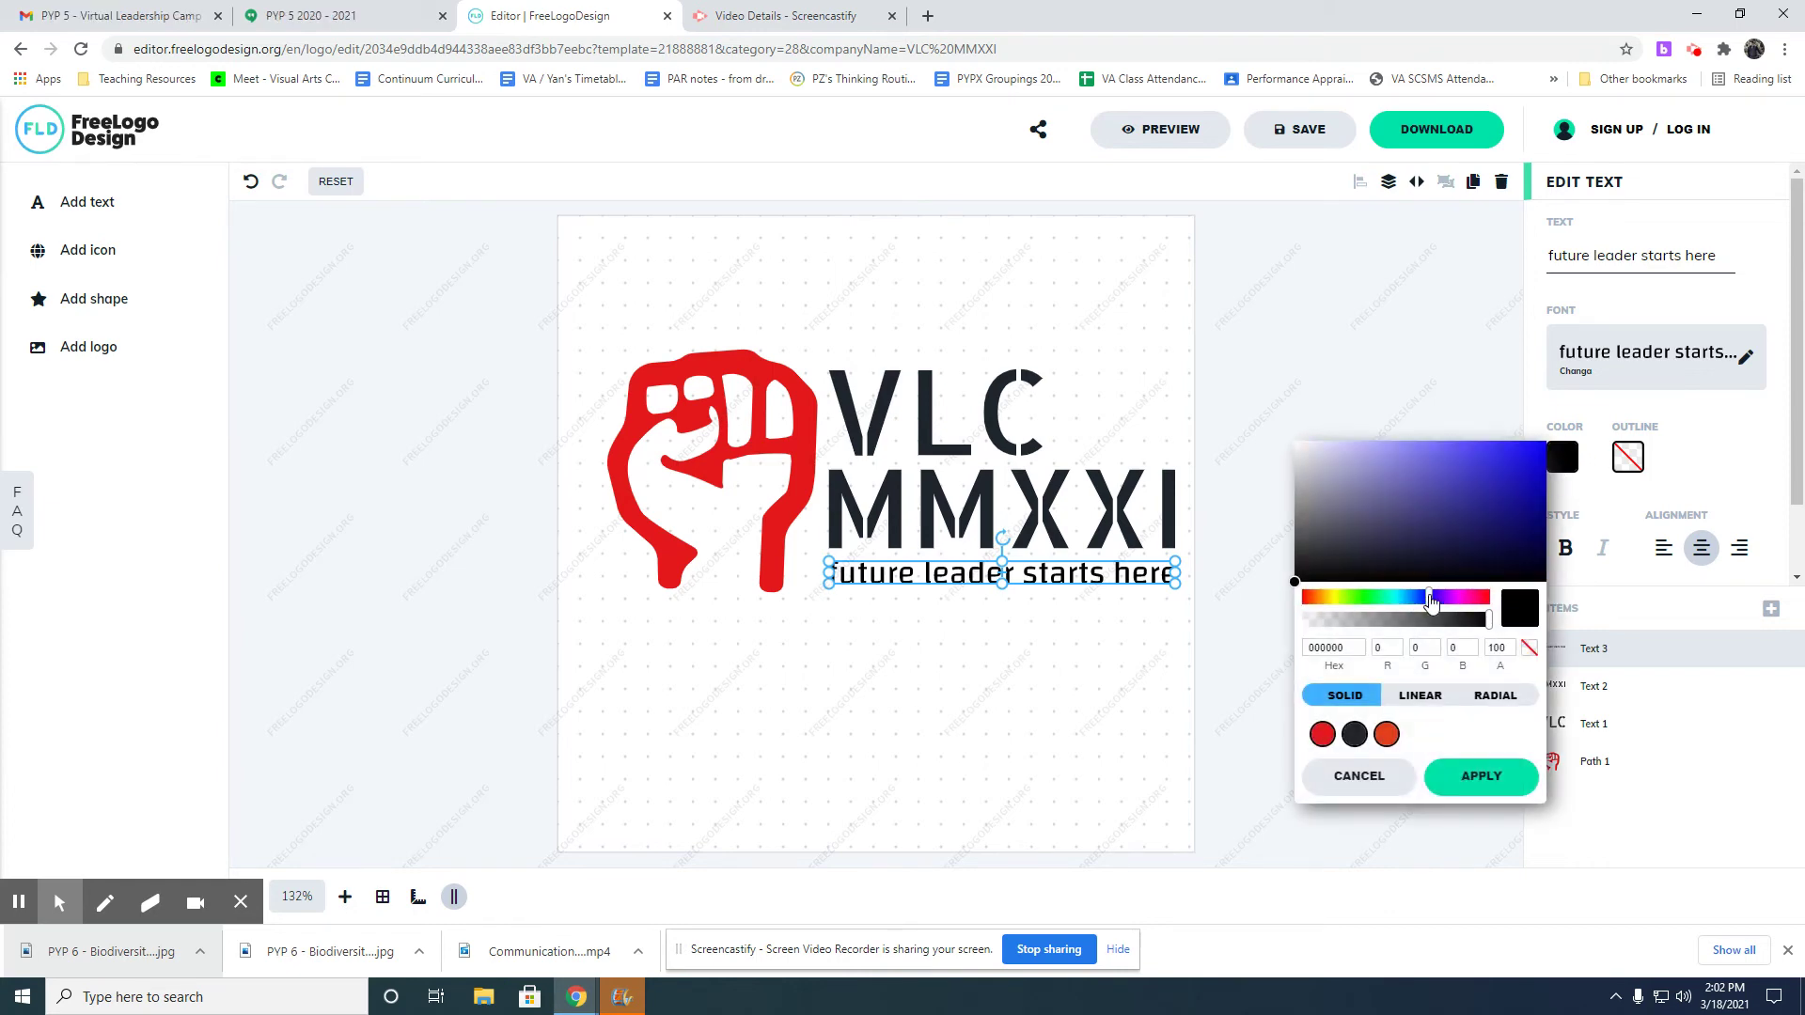
drag(1432, 602, 1421, 599)
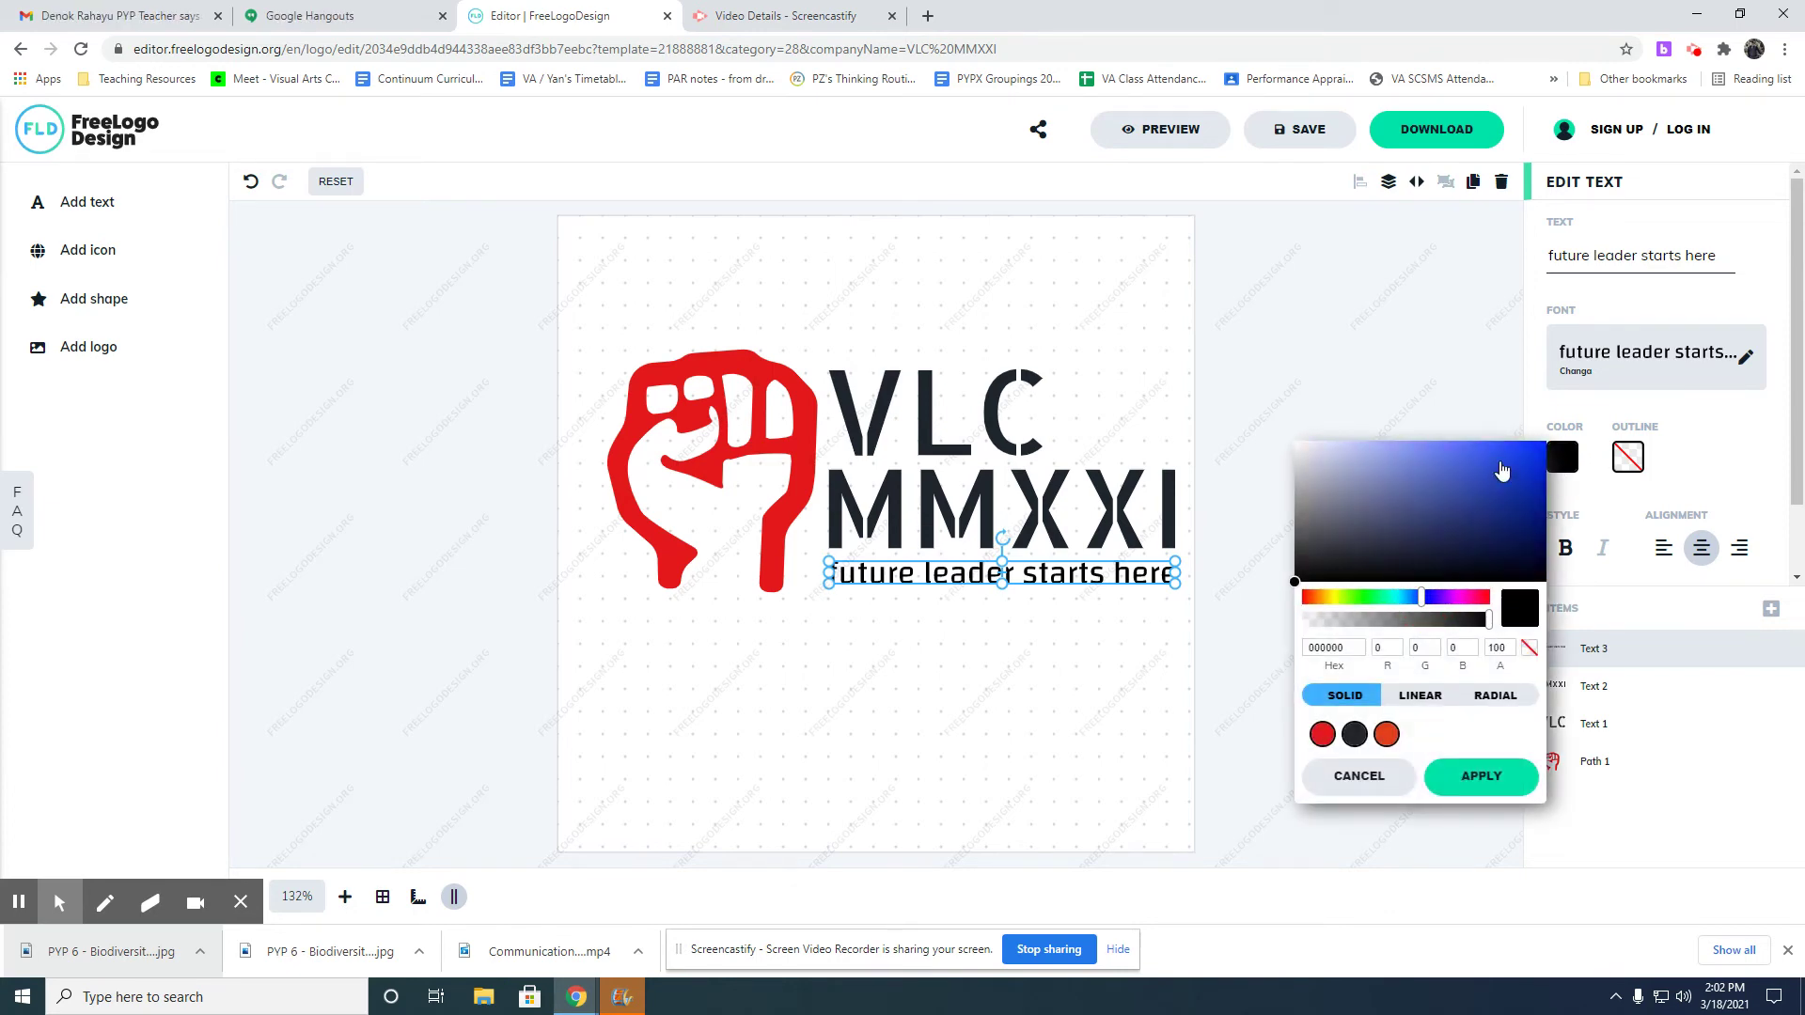
click(1527, 452)
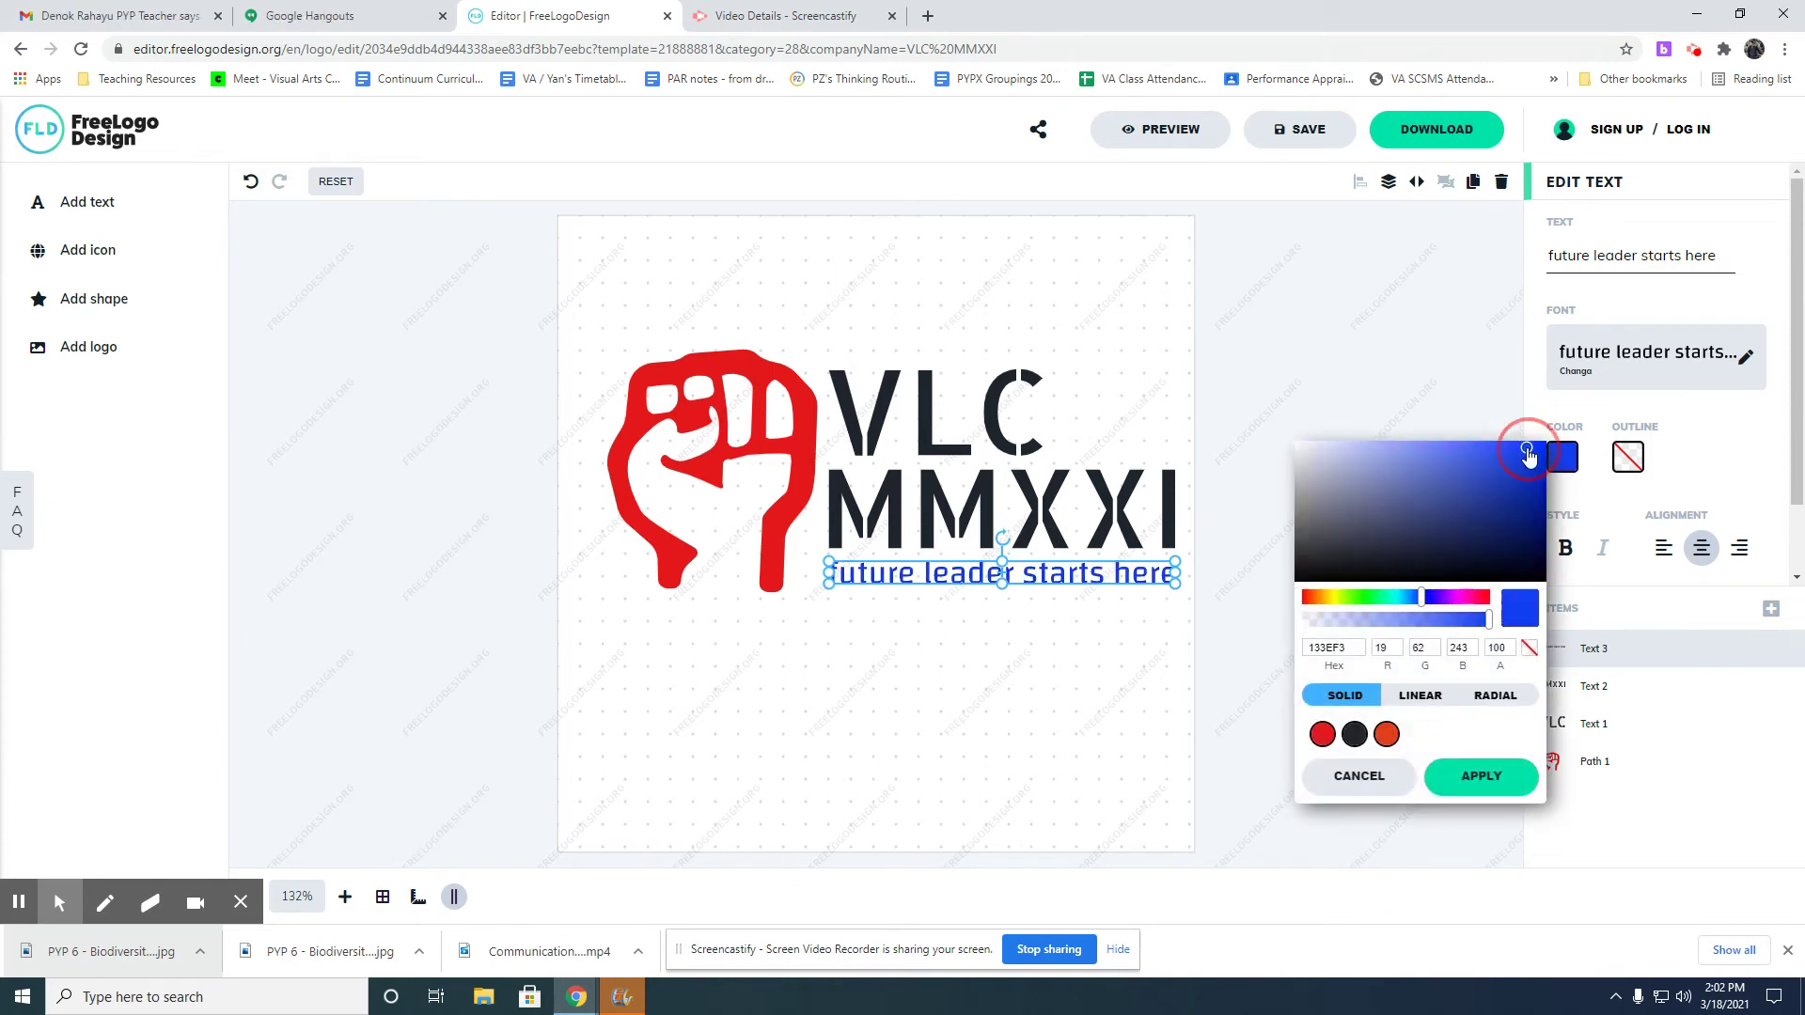
click(1477, 786)
click(994, 624)
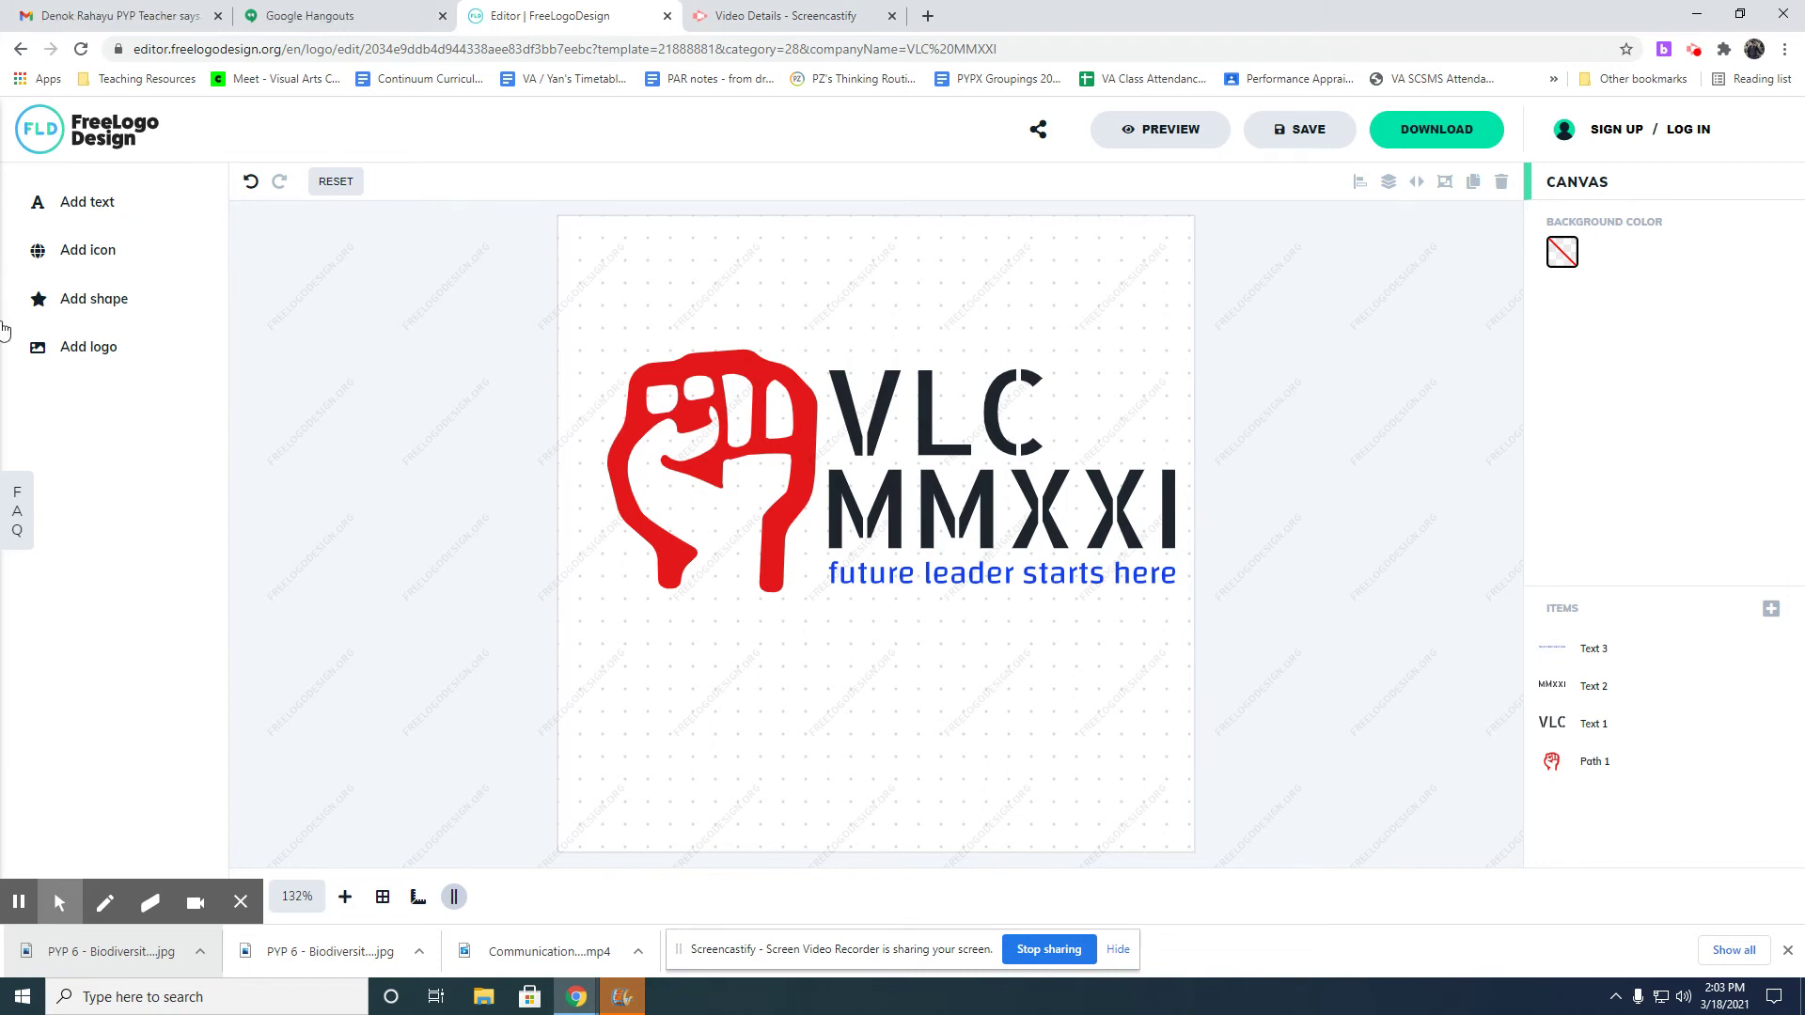
Add a small filled star, tilted about 20°, over the fist's lower edge near the tagline.
click(90, 298)
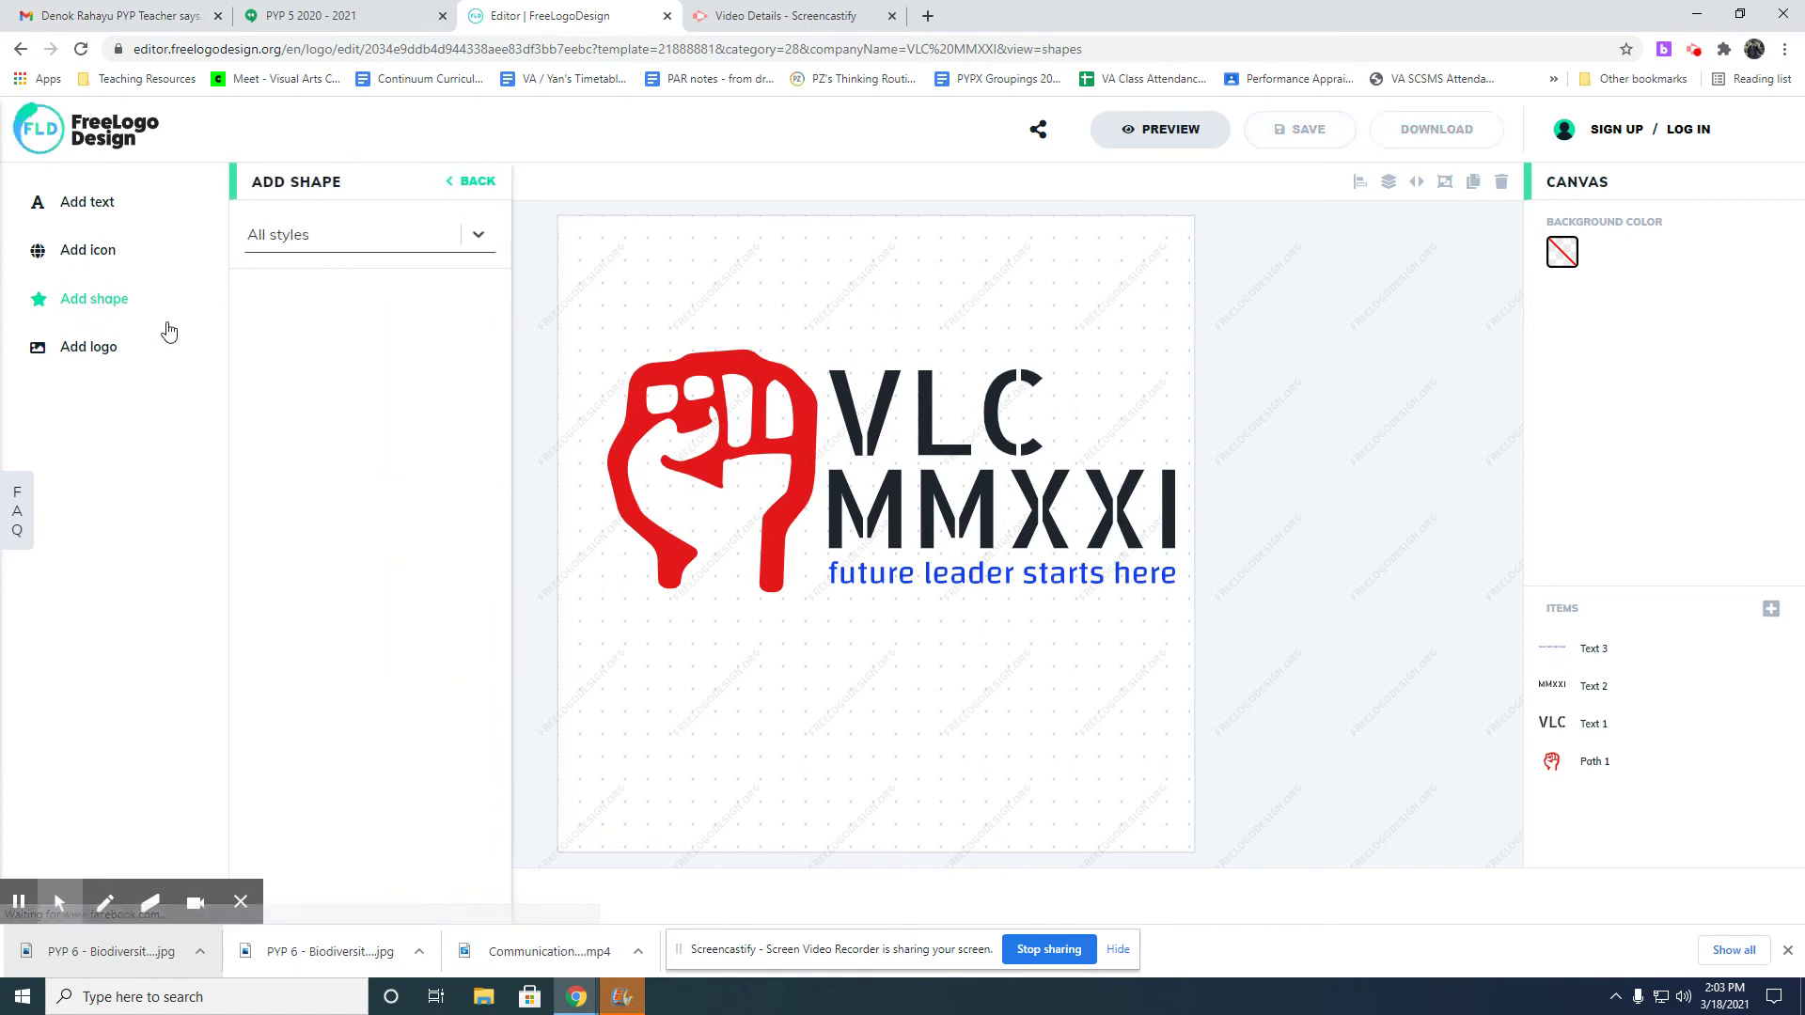
click(346, 236)
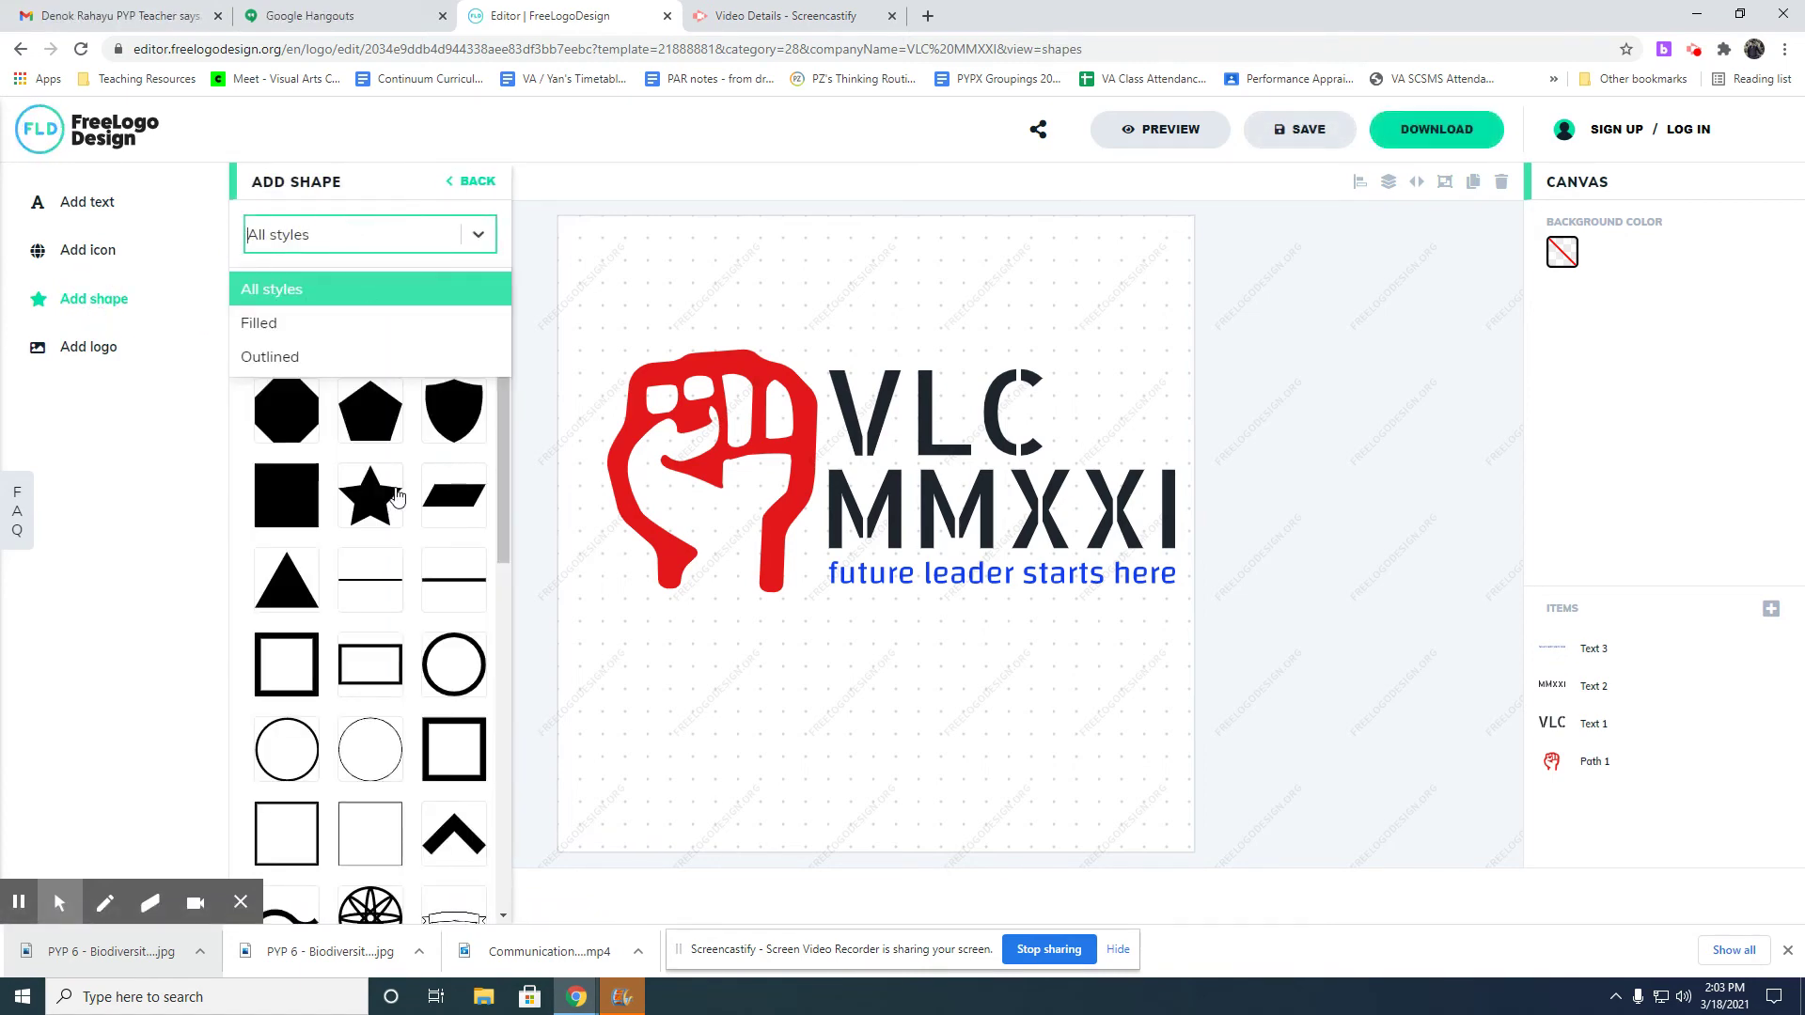
click(396, 496)
click(370, 496)
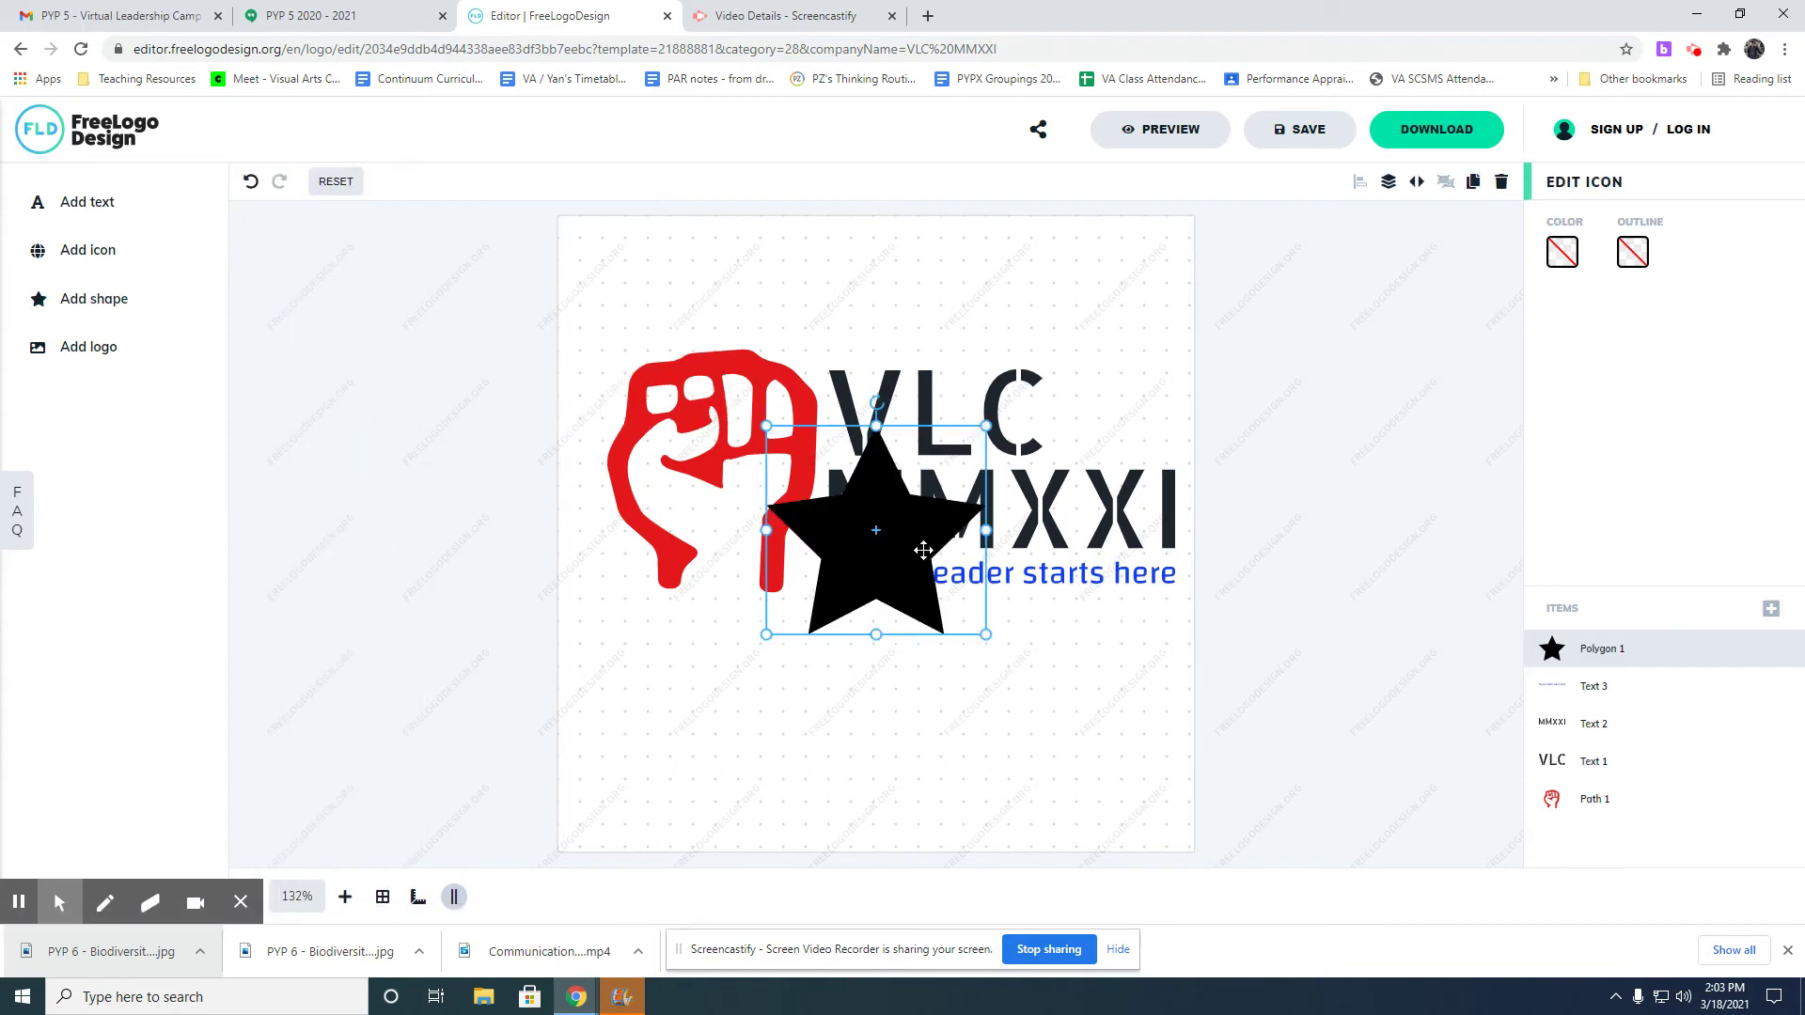
drag(986, 635, 887, 561)
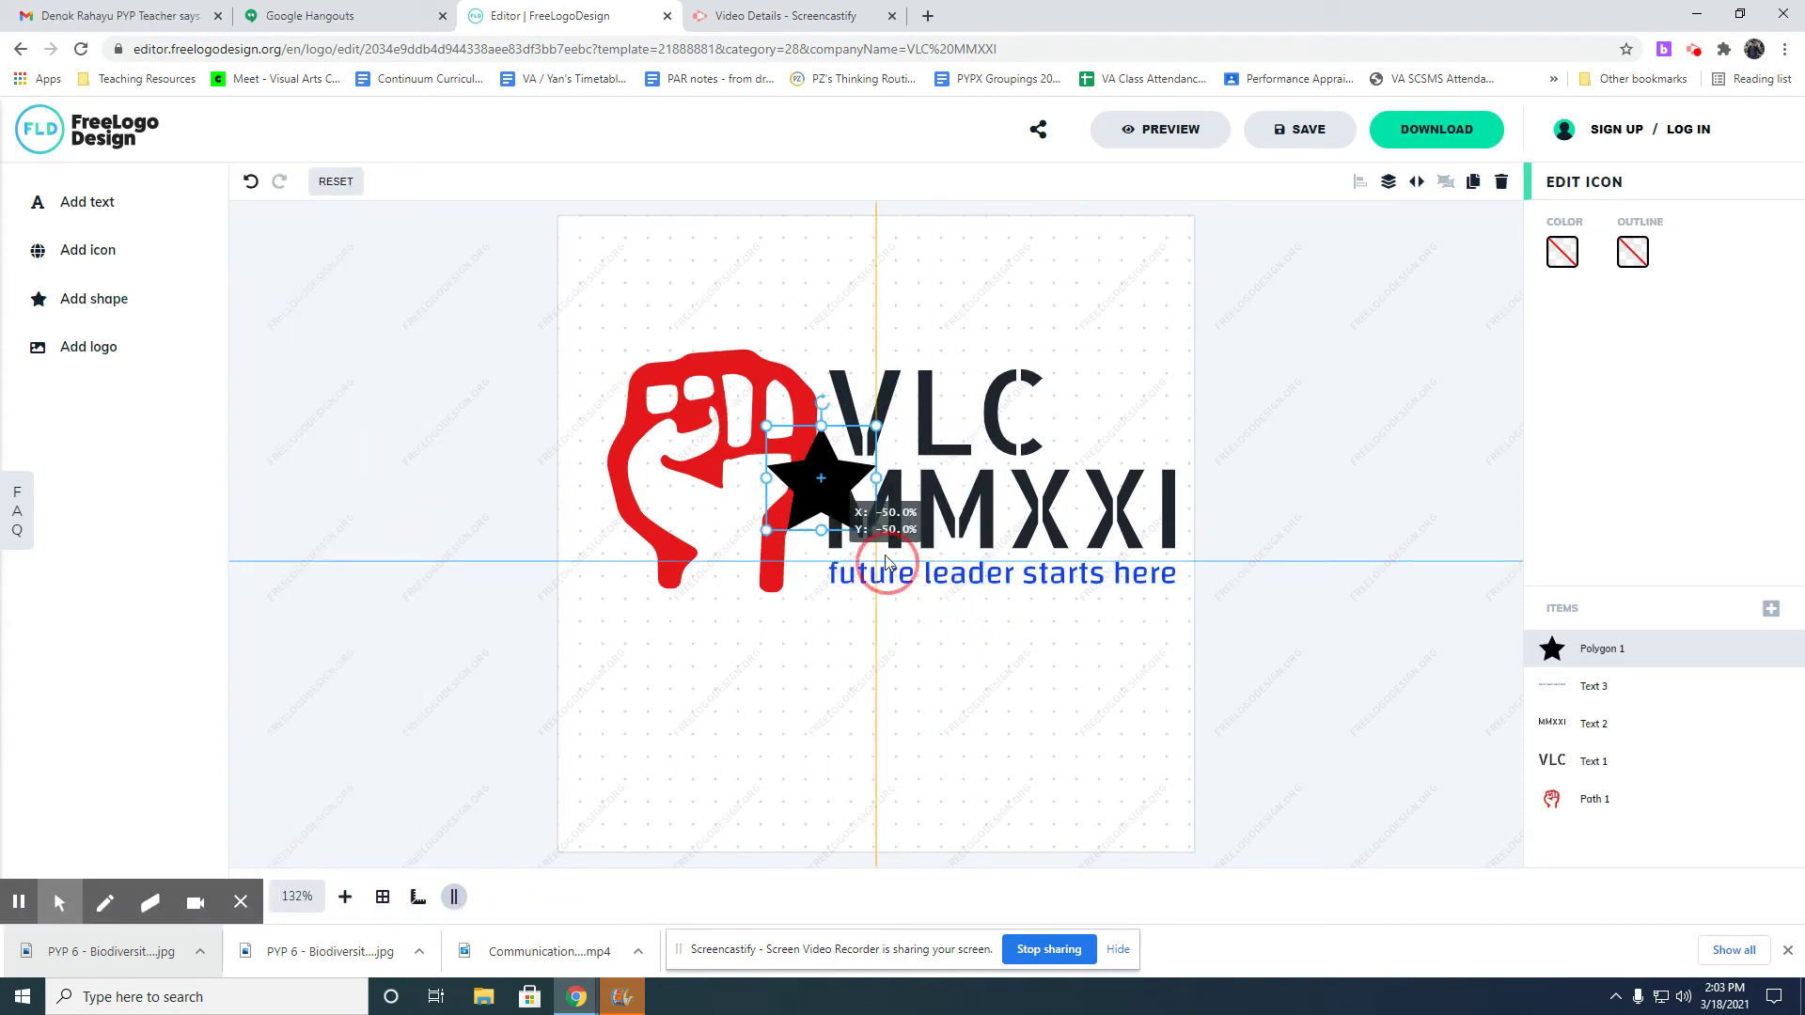
drag(840, 492, 720, 562)
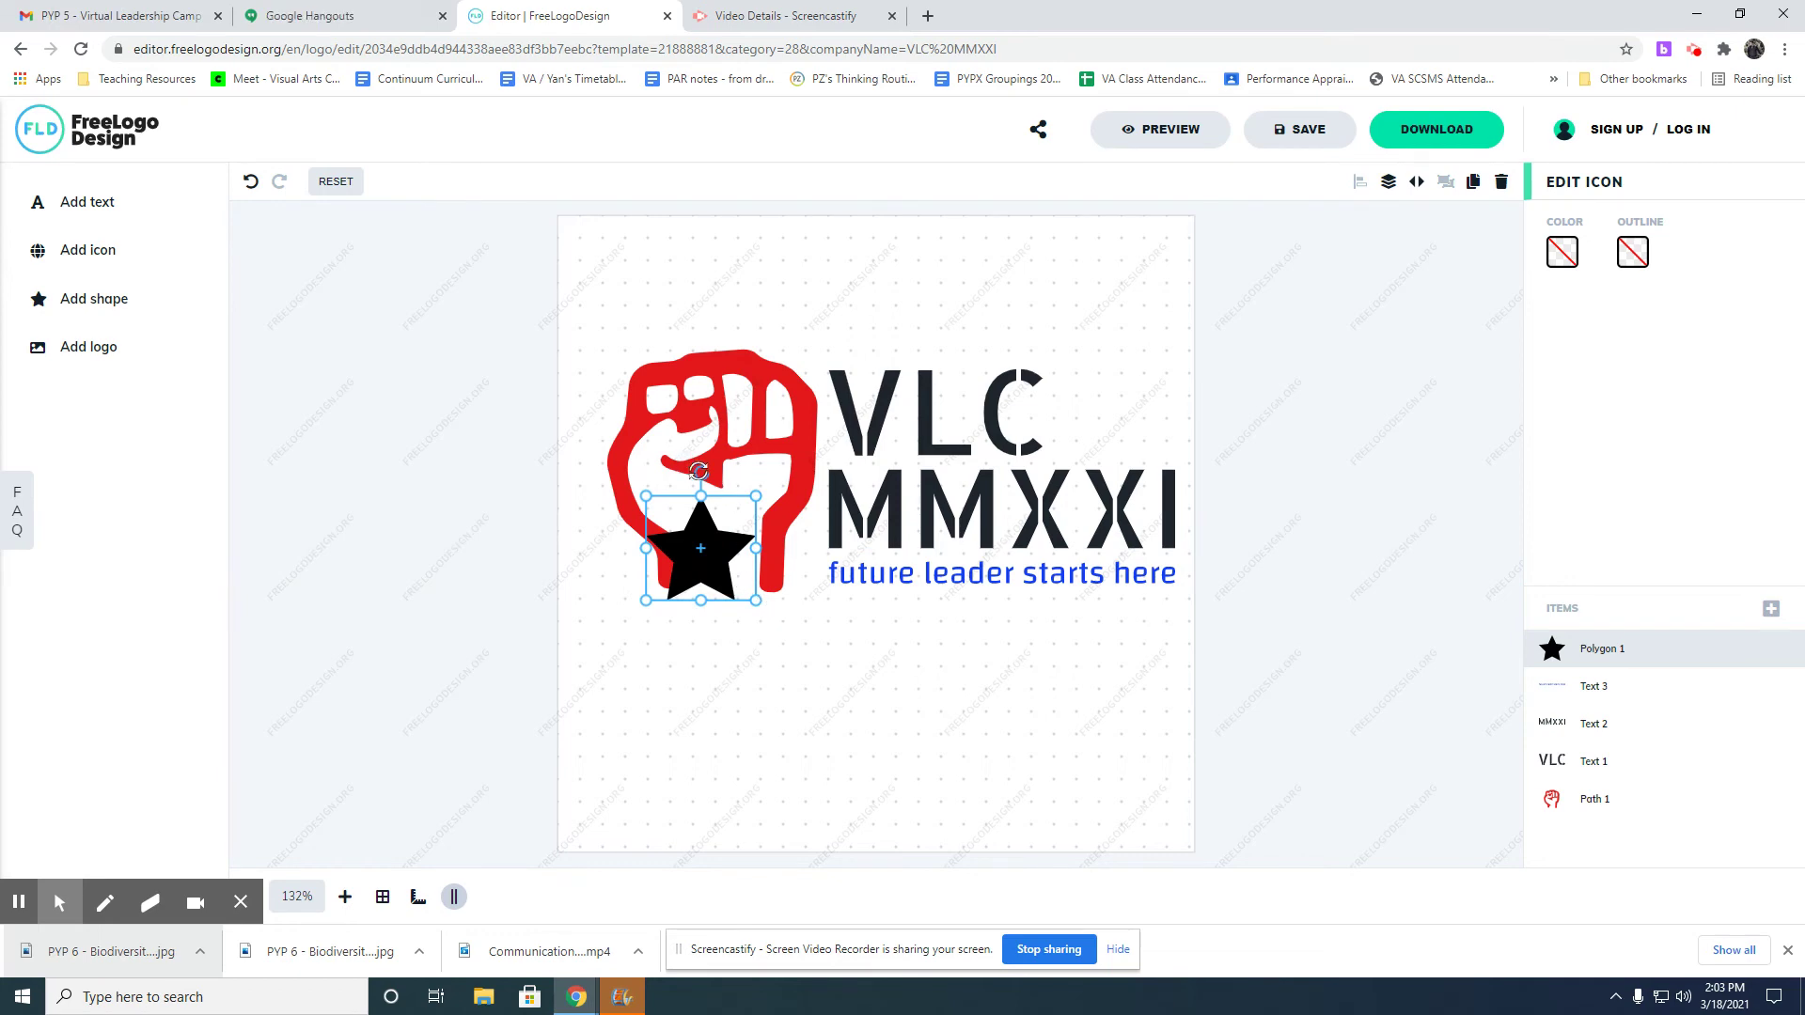
drag(701, 470, 724, 476)
drag(703, 586, 791, 552)
Colour the star bright yellow FFF500.
click(1562, 252)
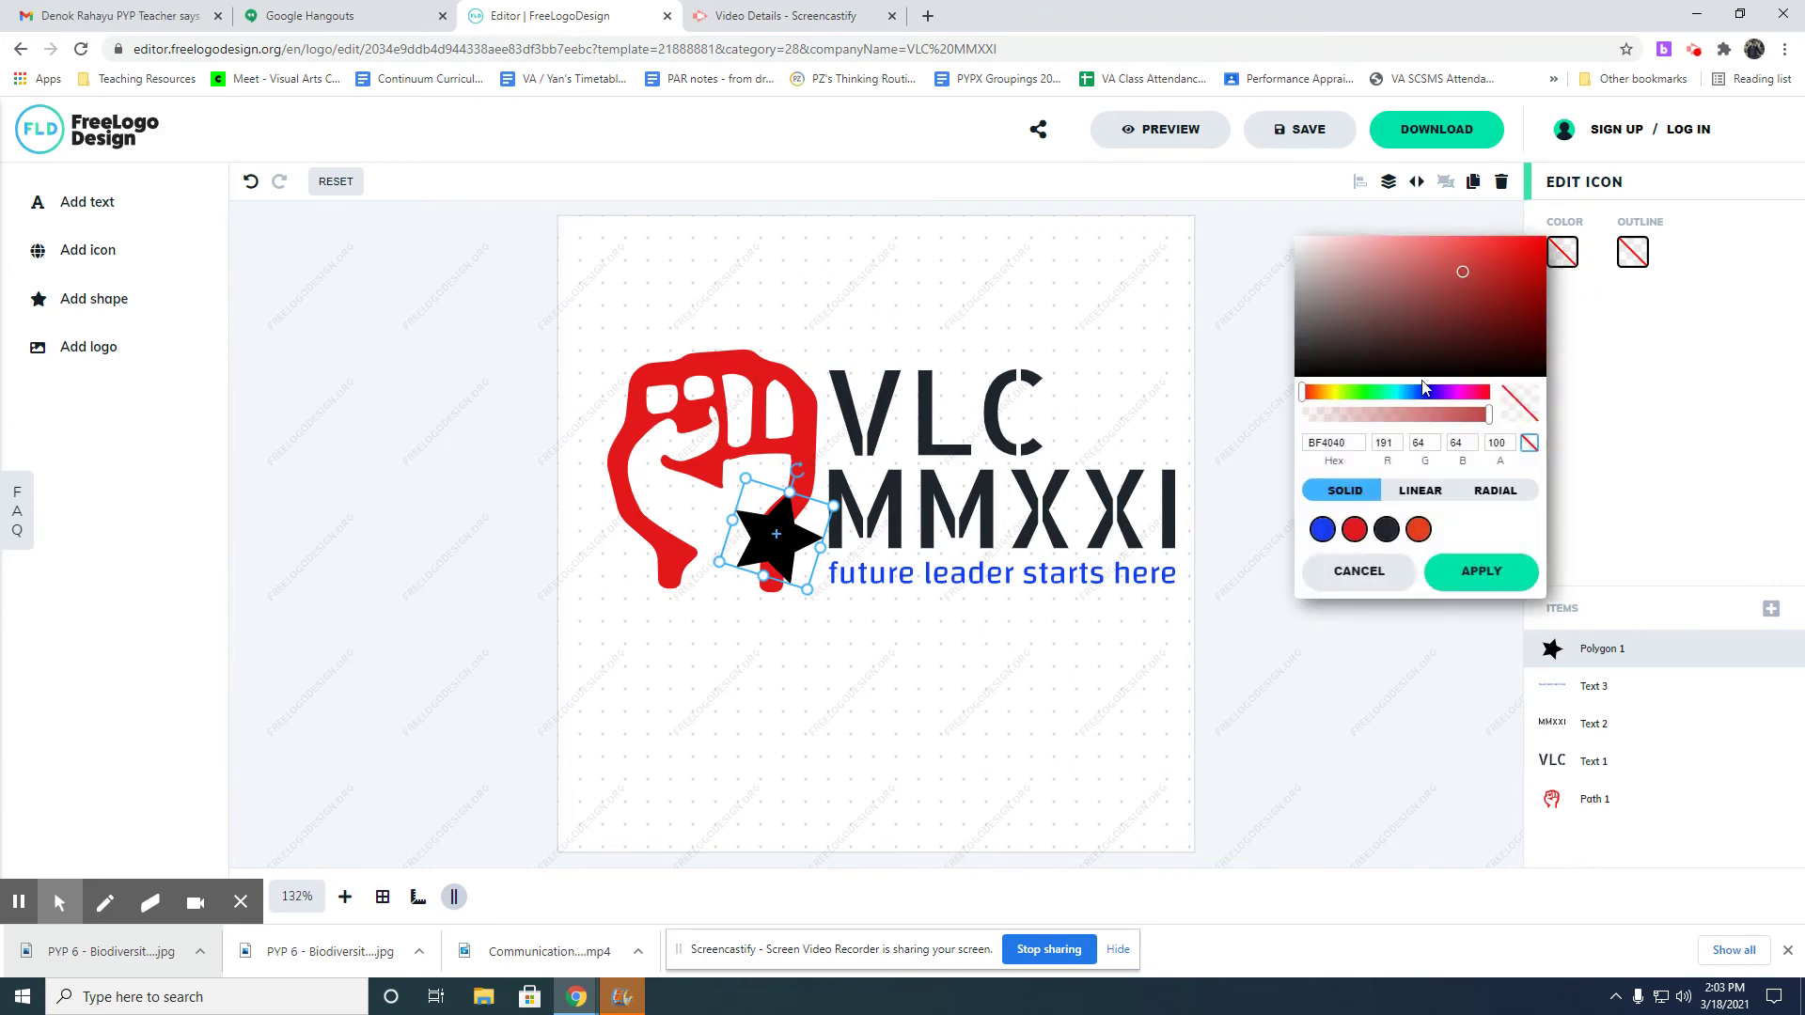
click(1332, 392)
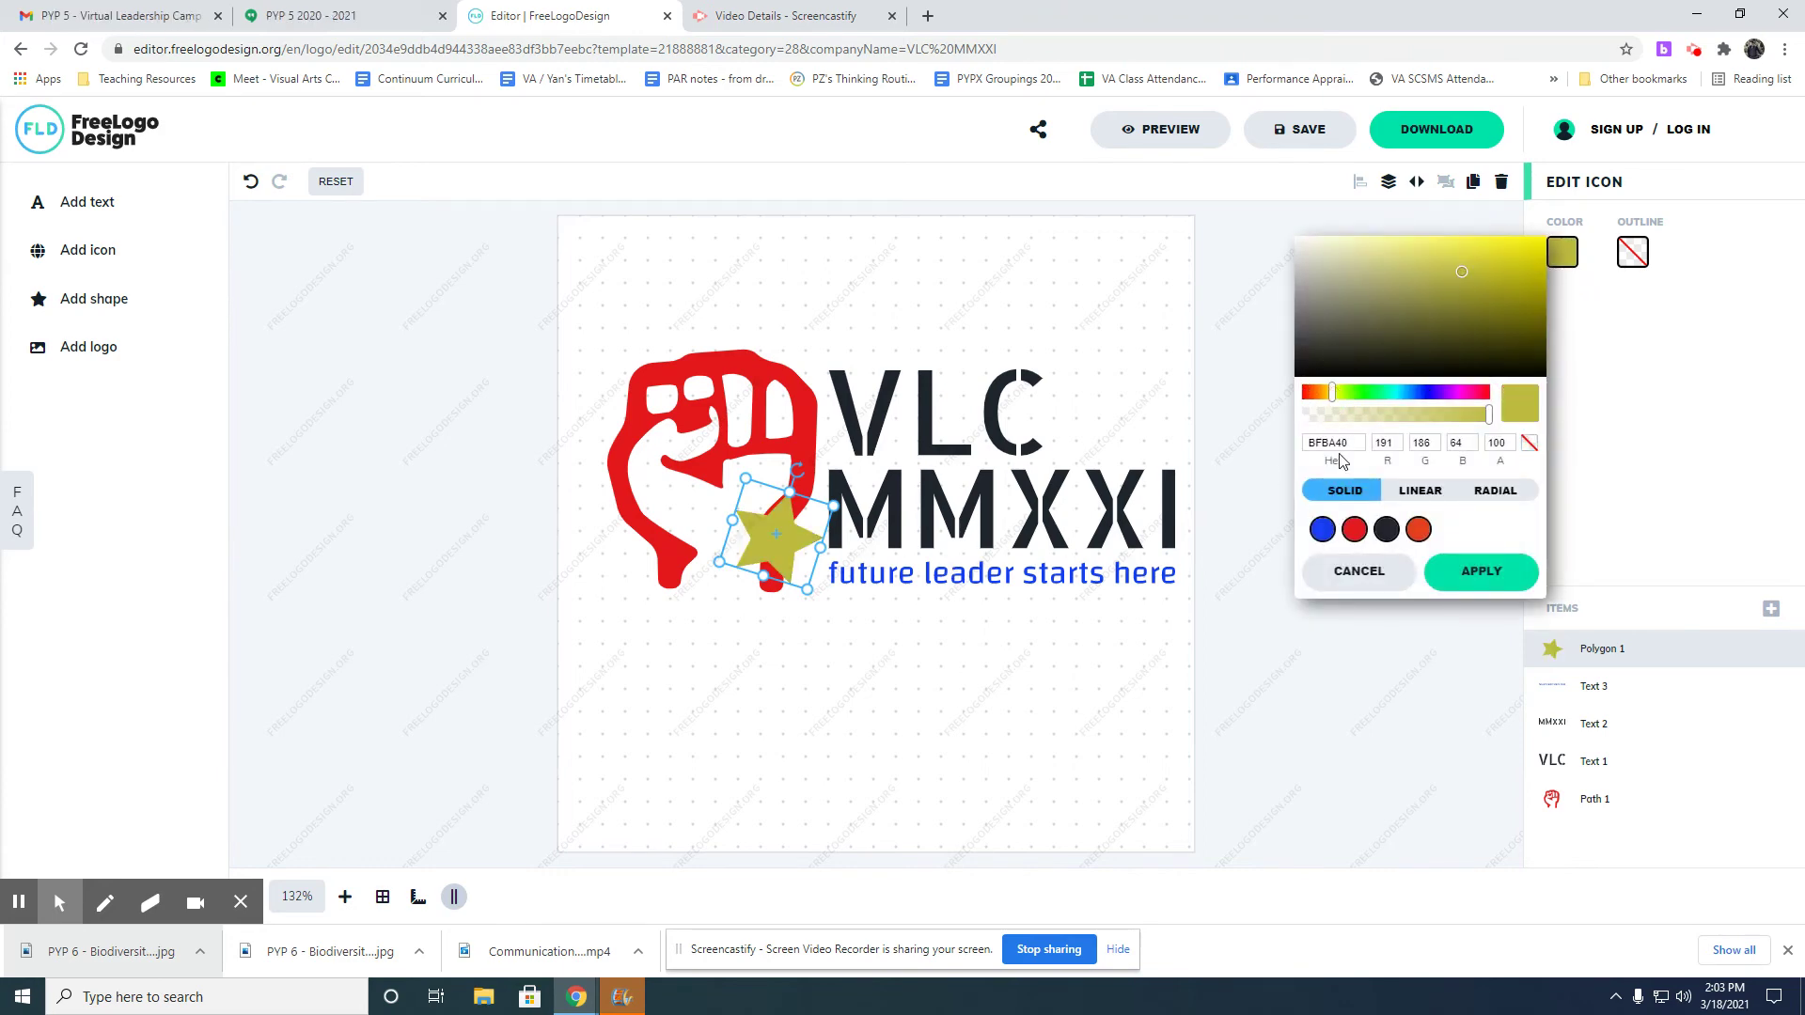
click(1460, 271)
drag(1469, 275, 1546, 237)
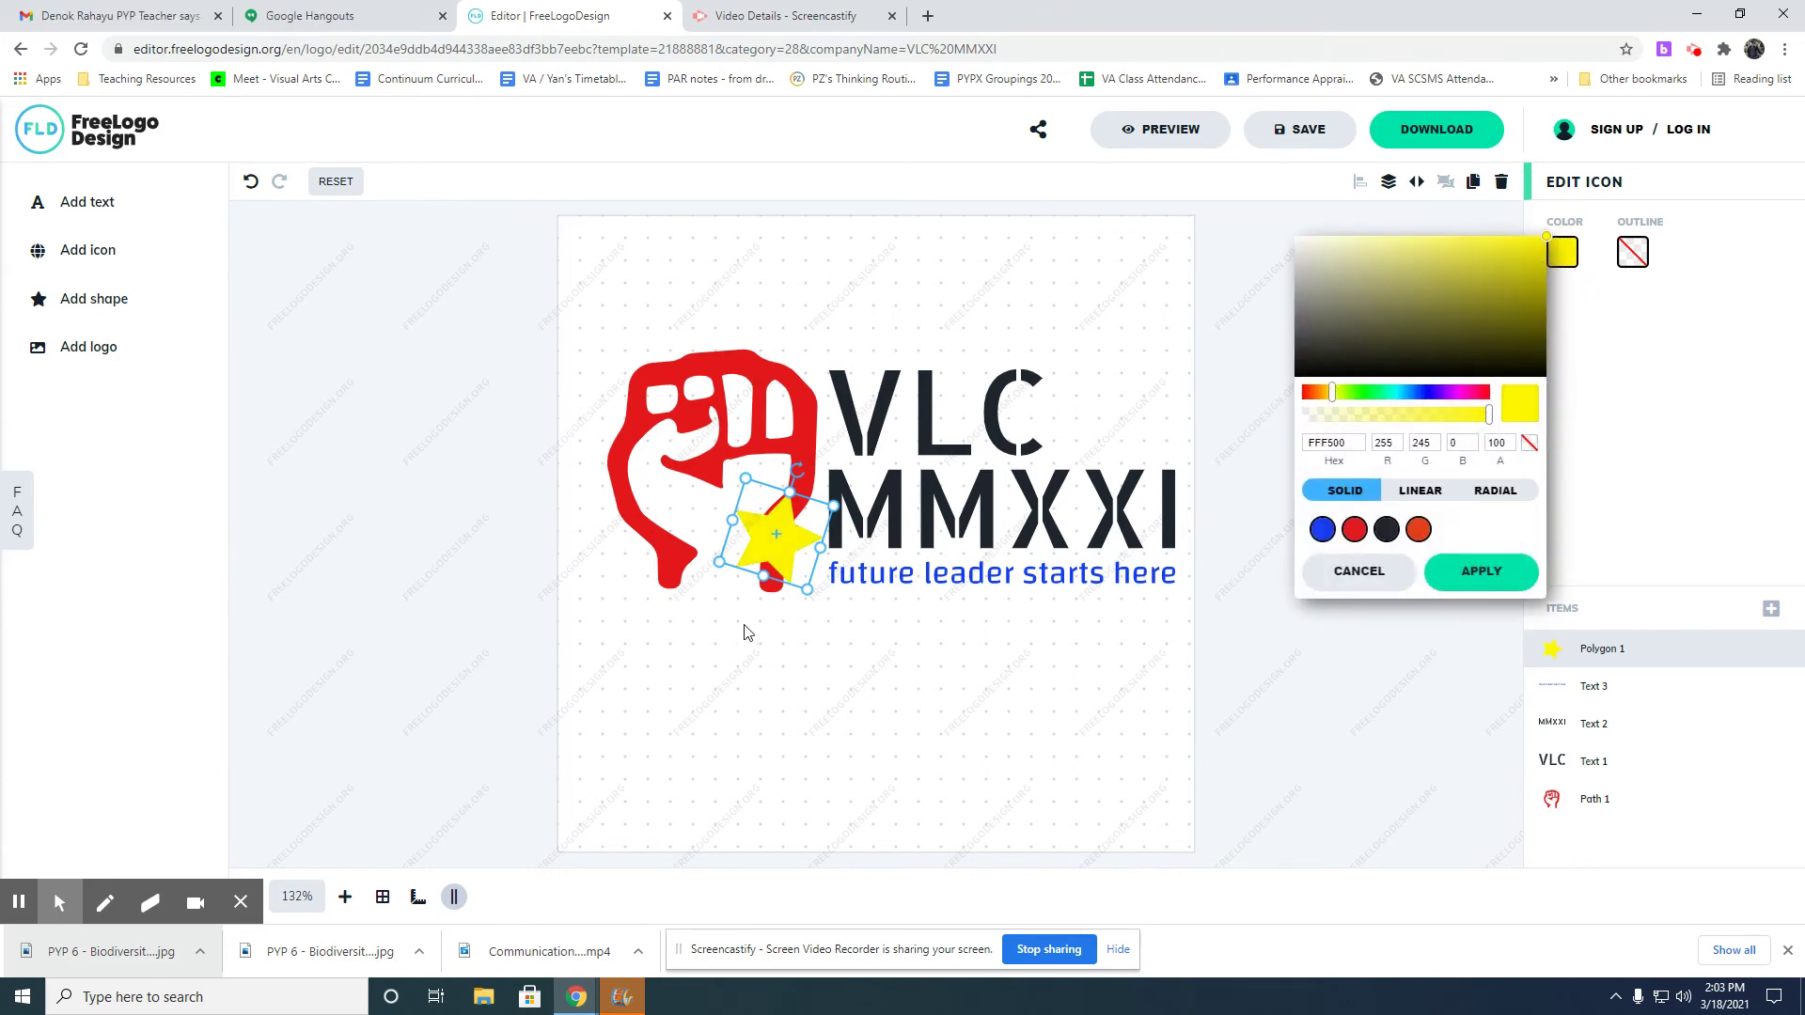
Duplicate the yellow star, then shrink, tilt and move the copy below-left on the fist.
key(ctrl+c)
key(ctrl+v)
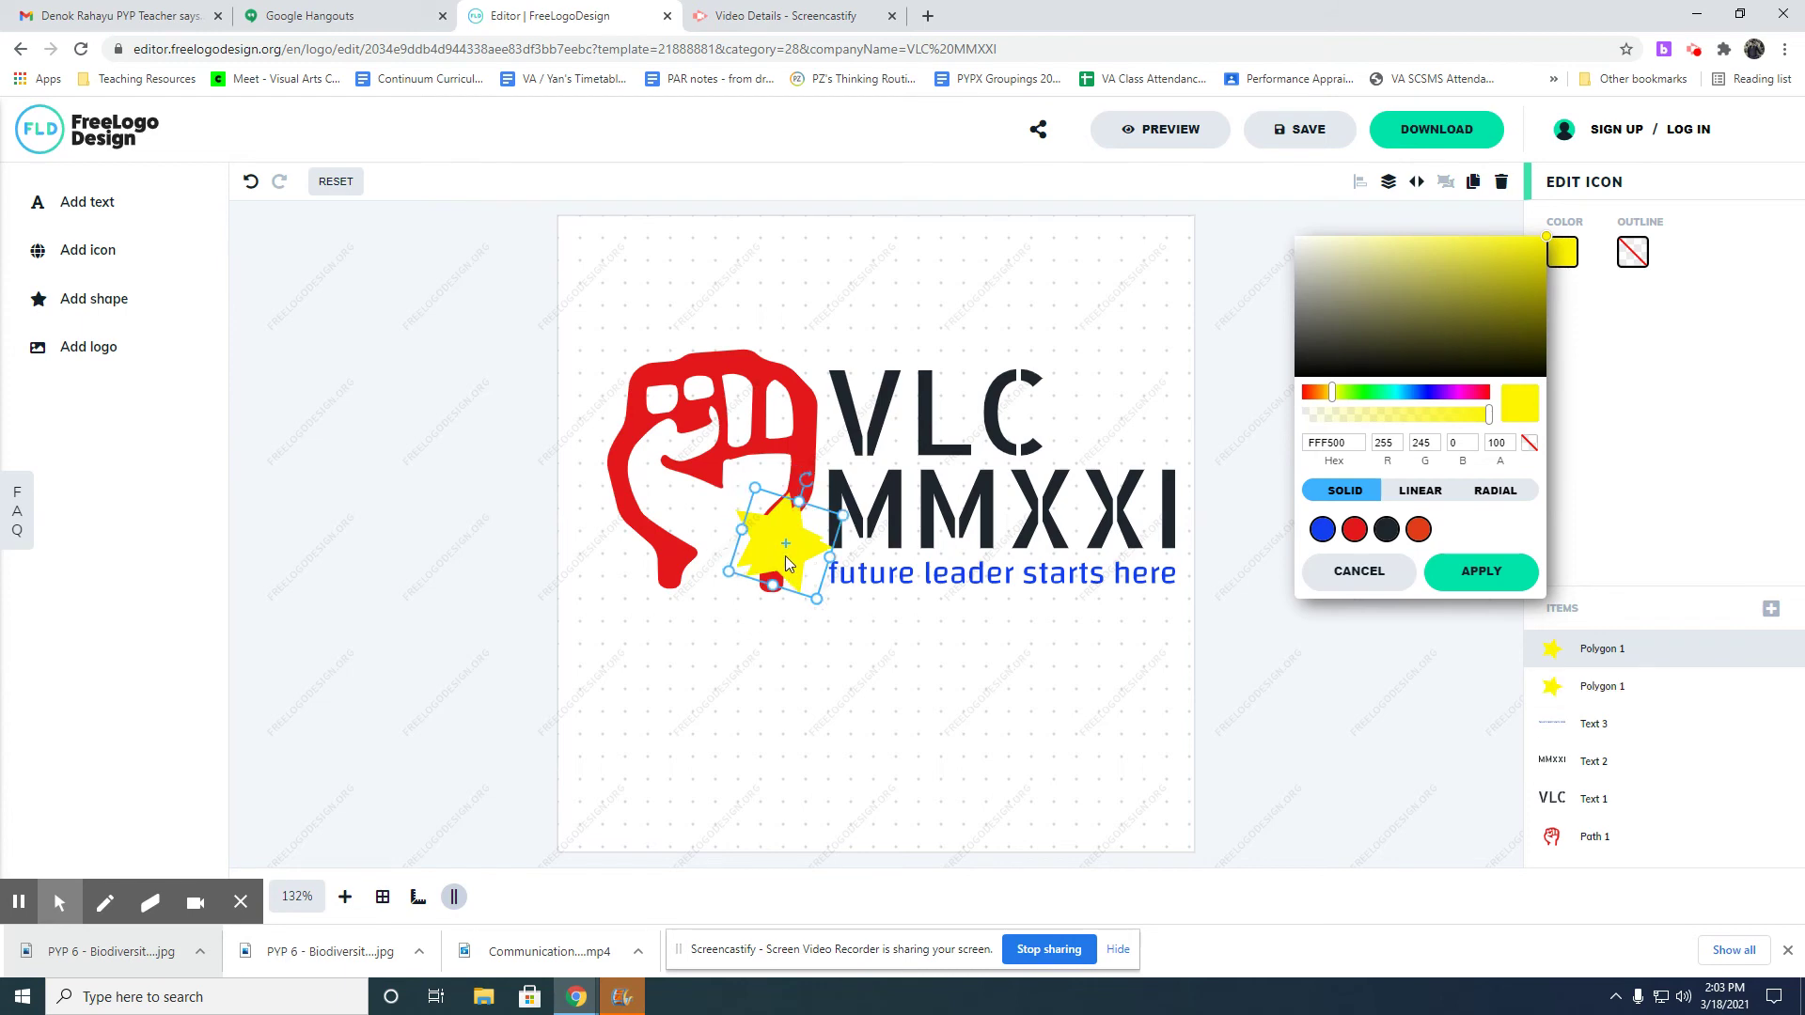
drag(785, 556, 732, 627)
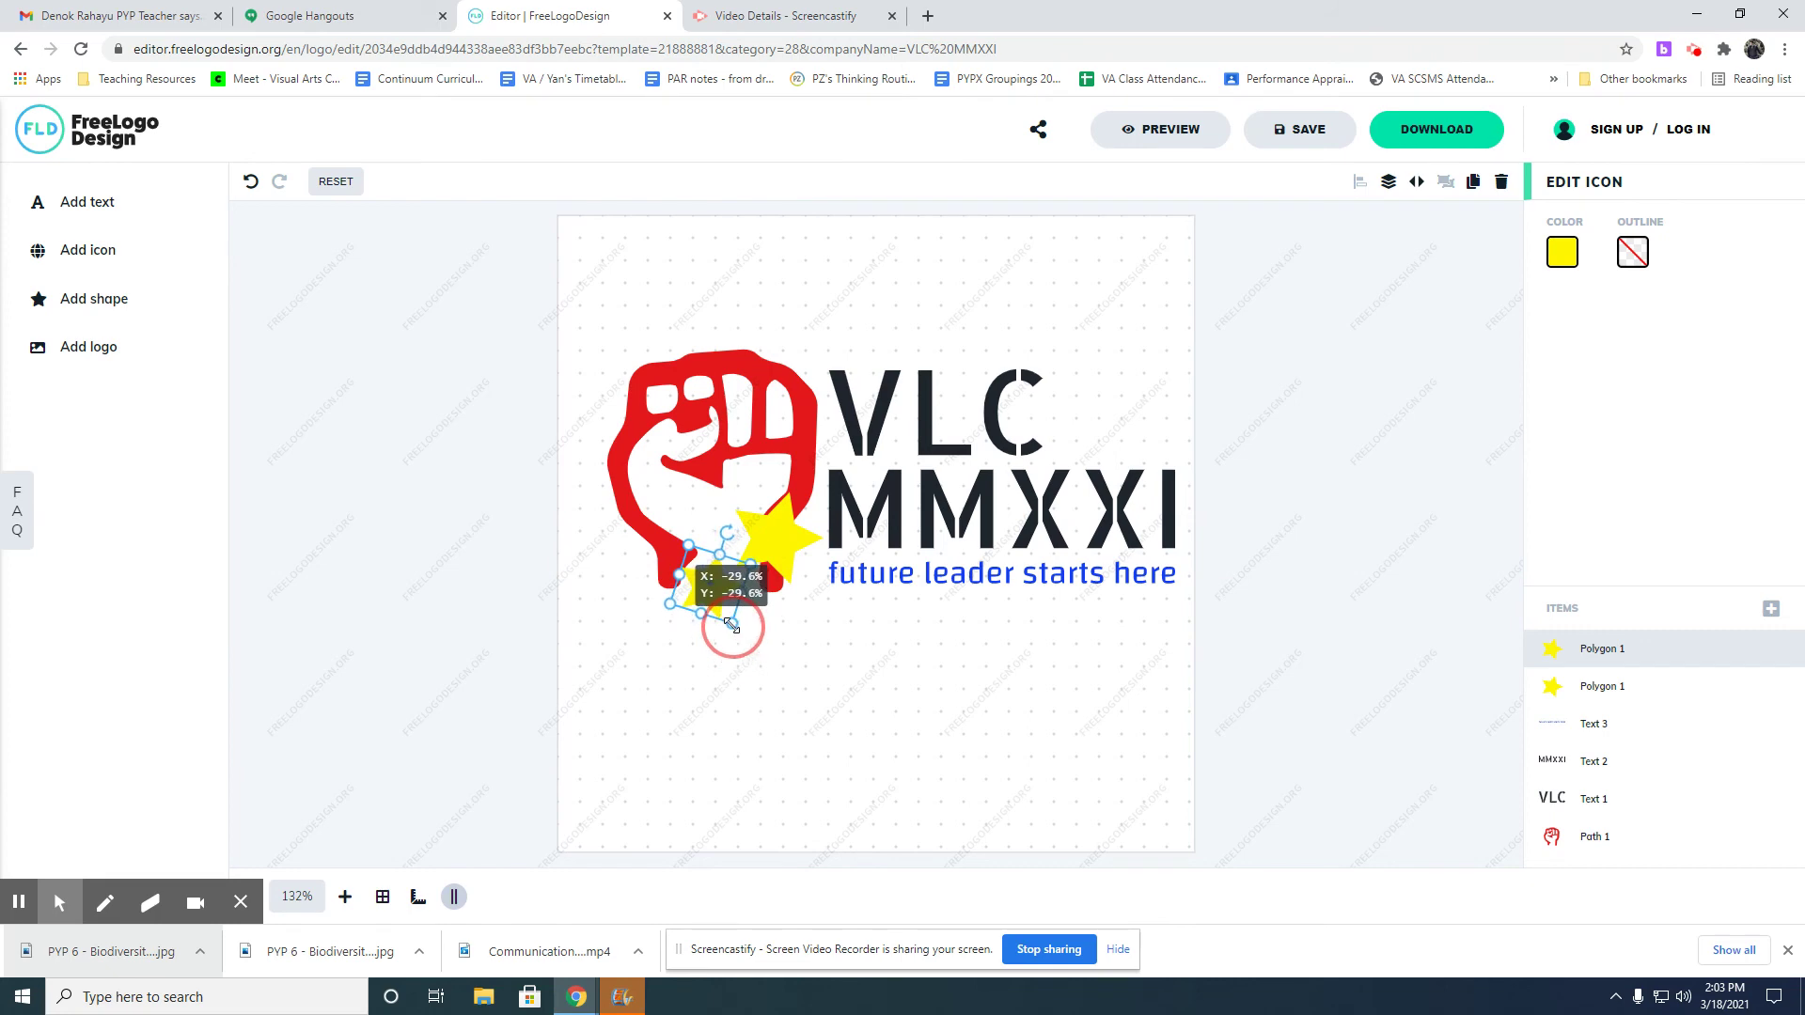
drag(726, 531, 717, 528)
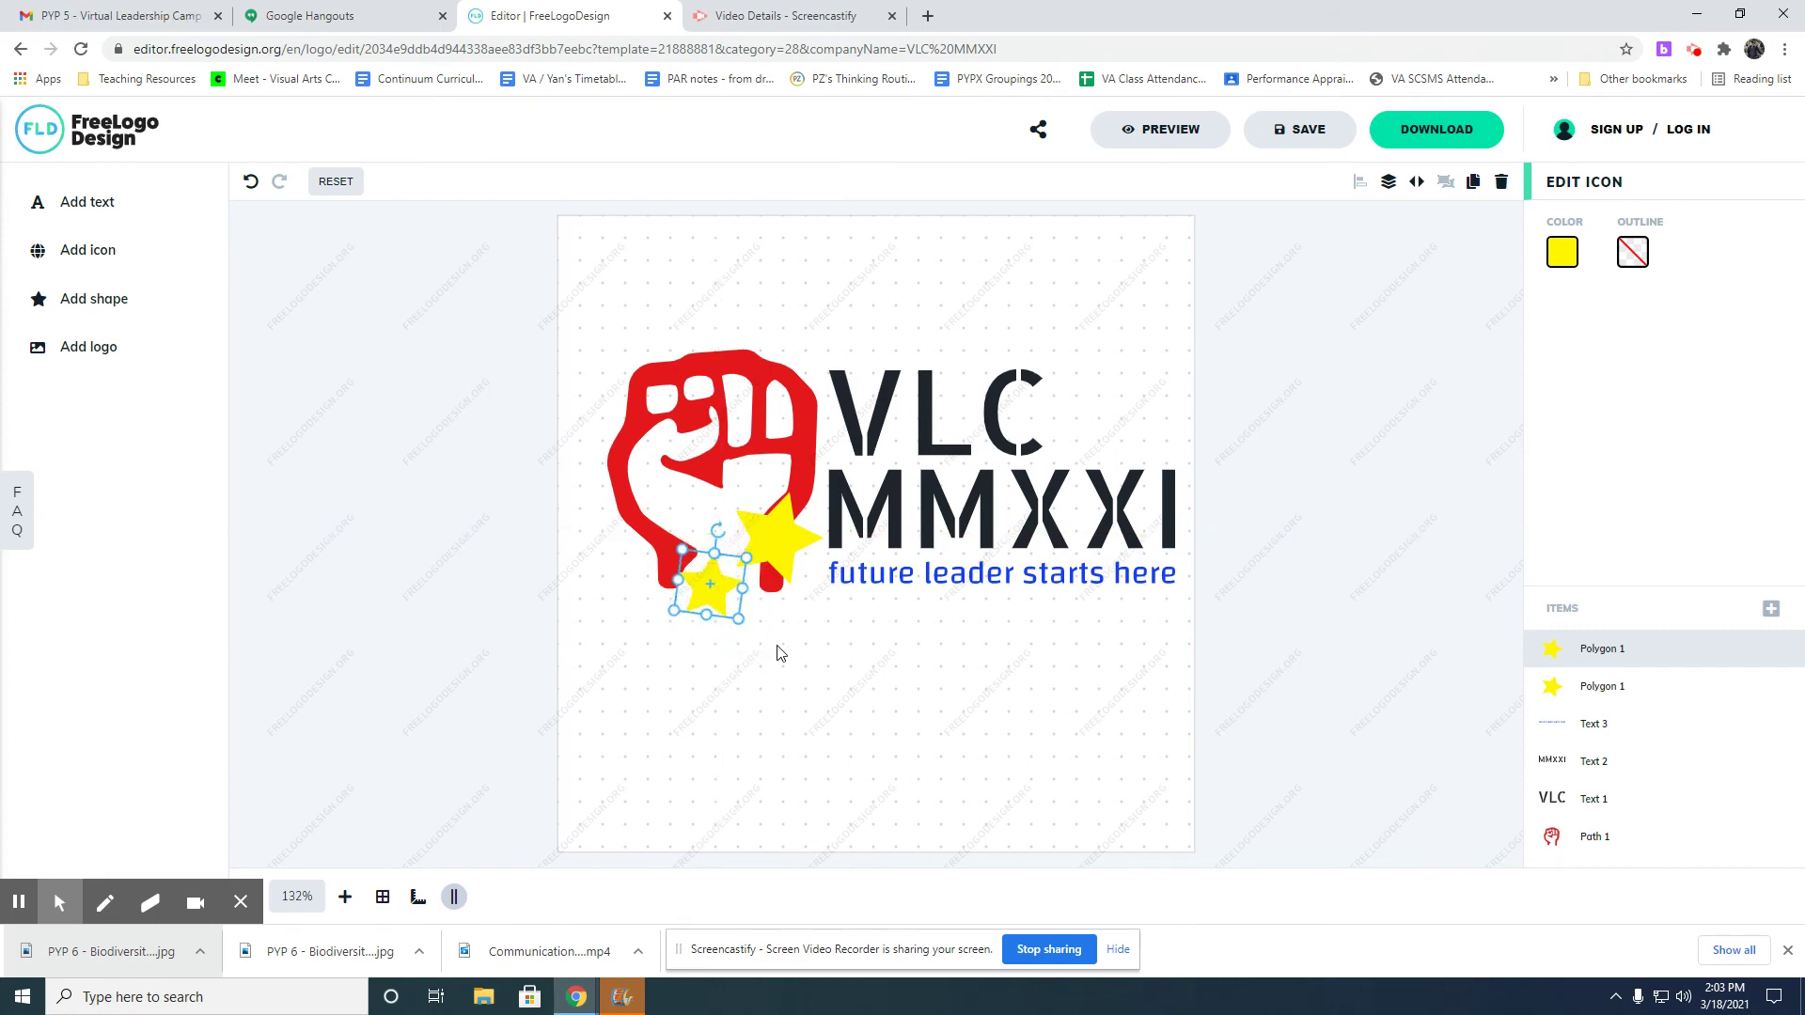
click(833, 810)
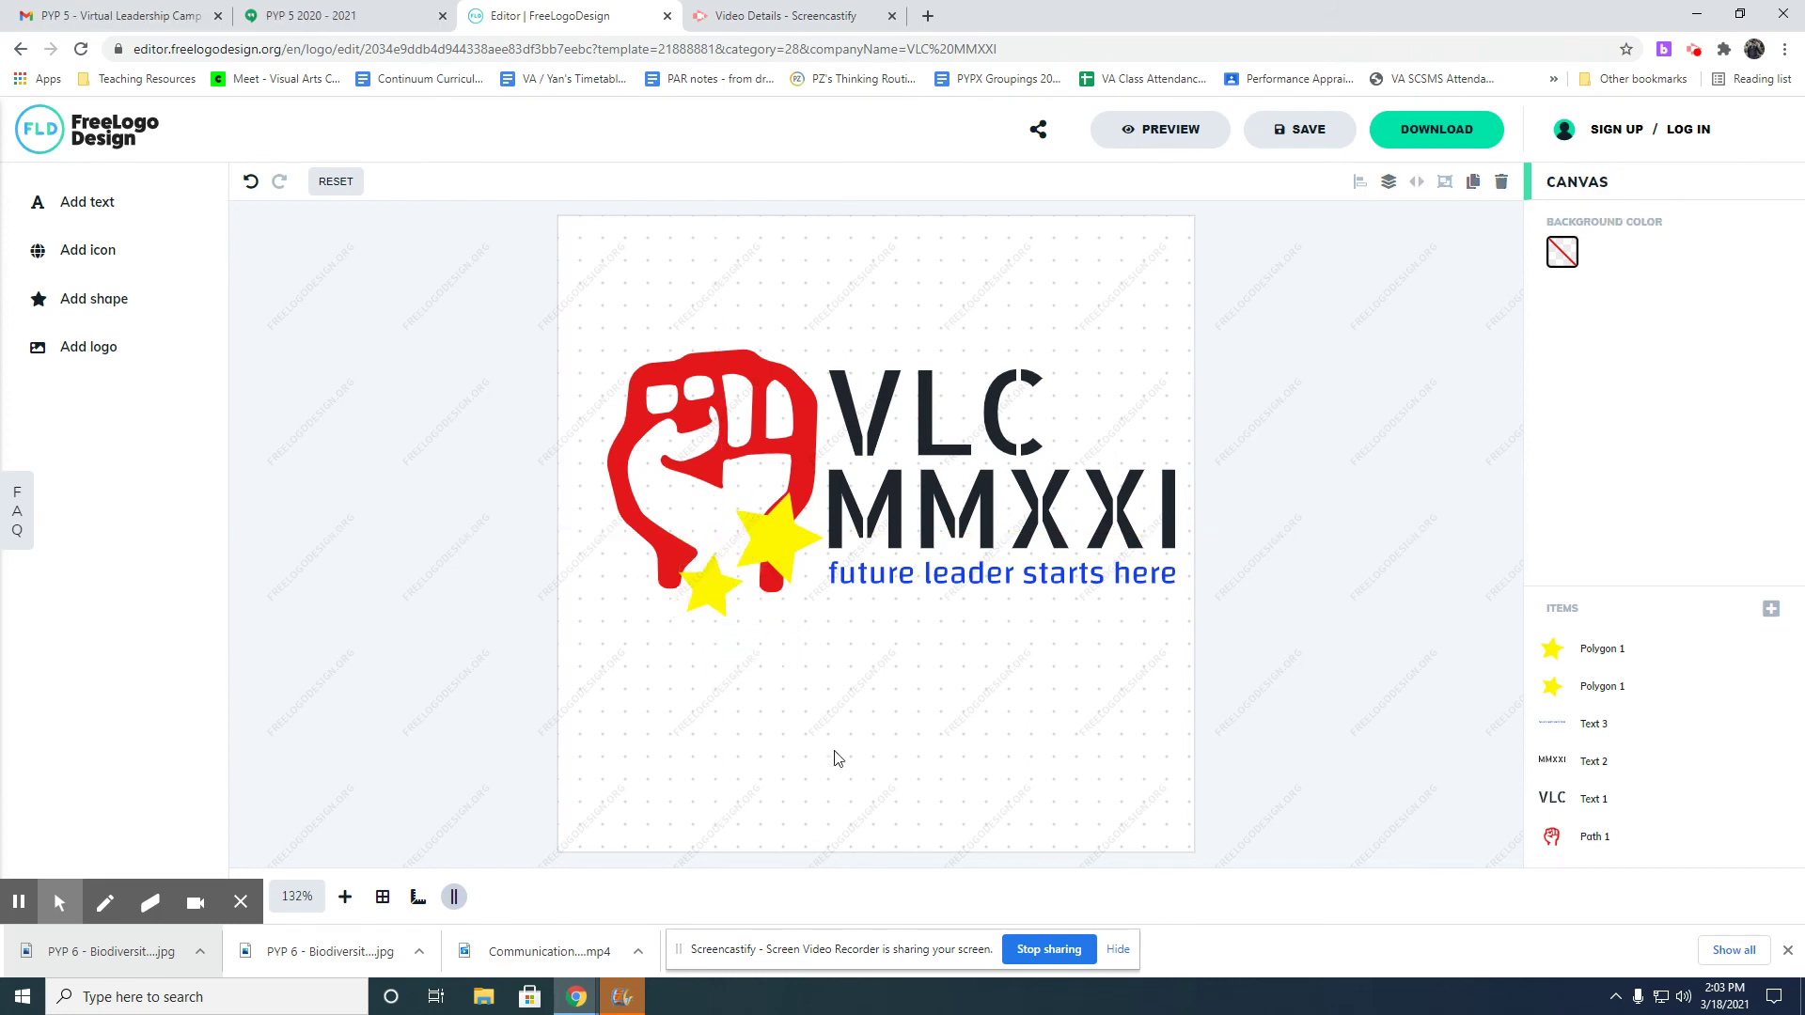
click(798, 423)
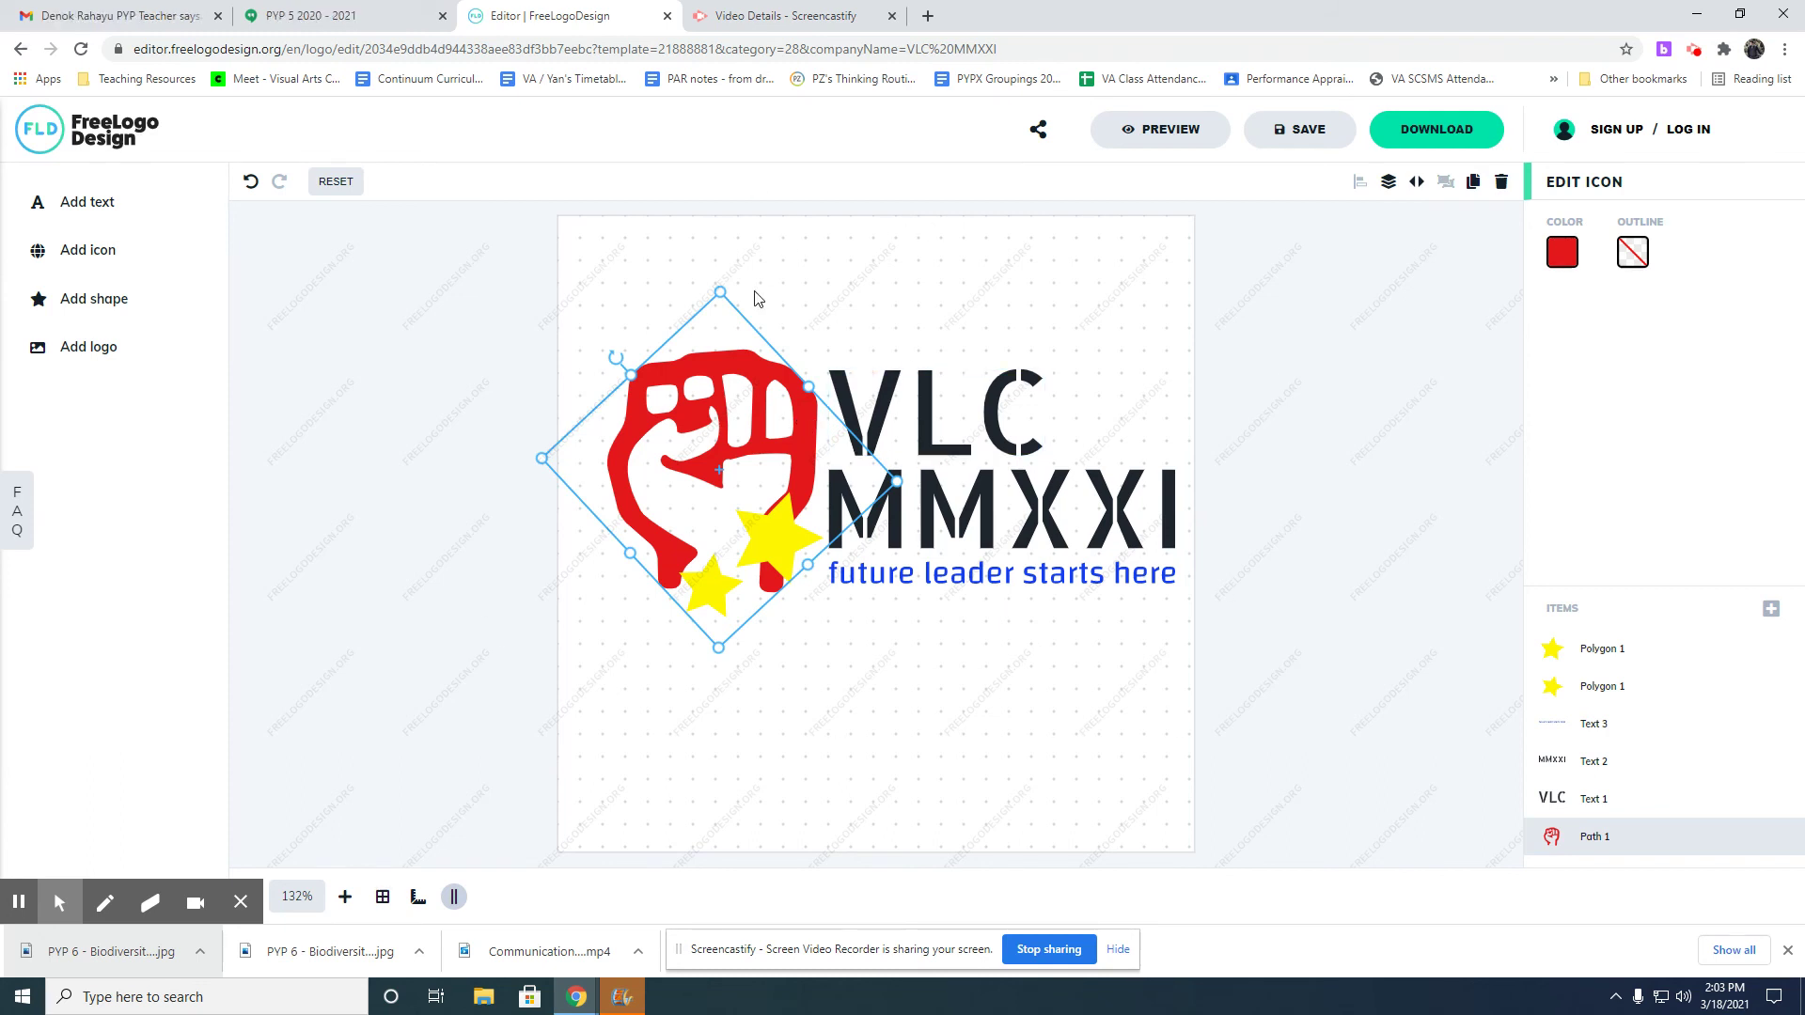
click(944, 766)
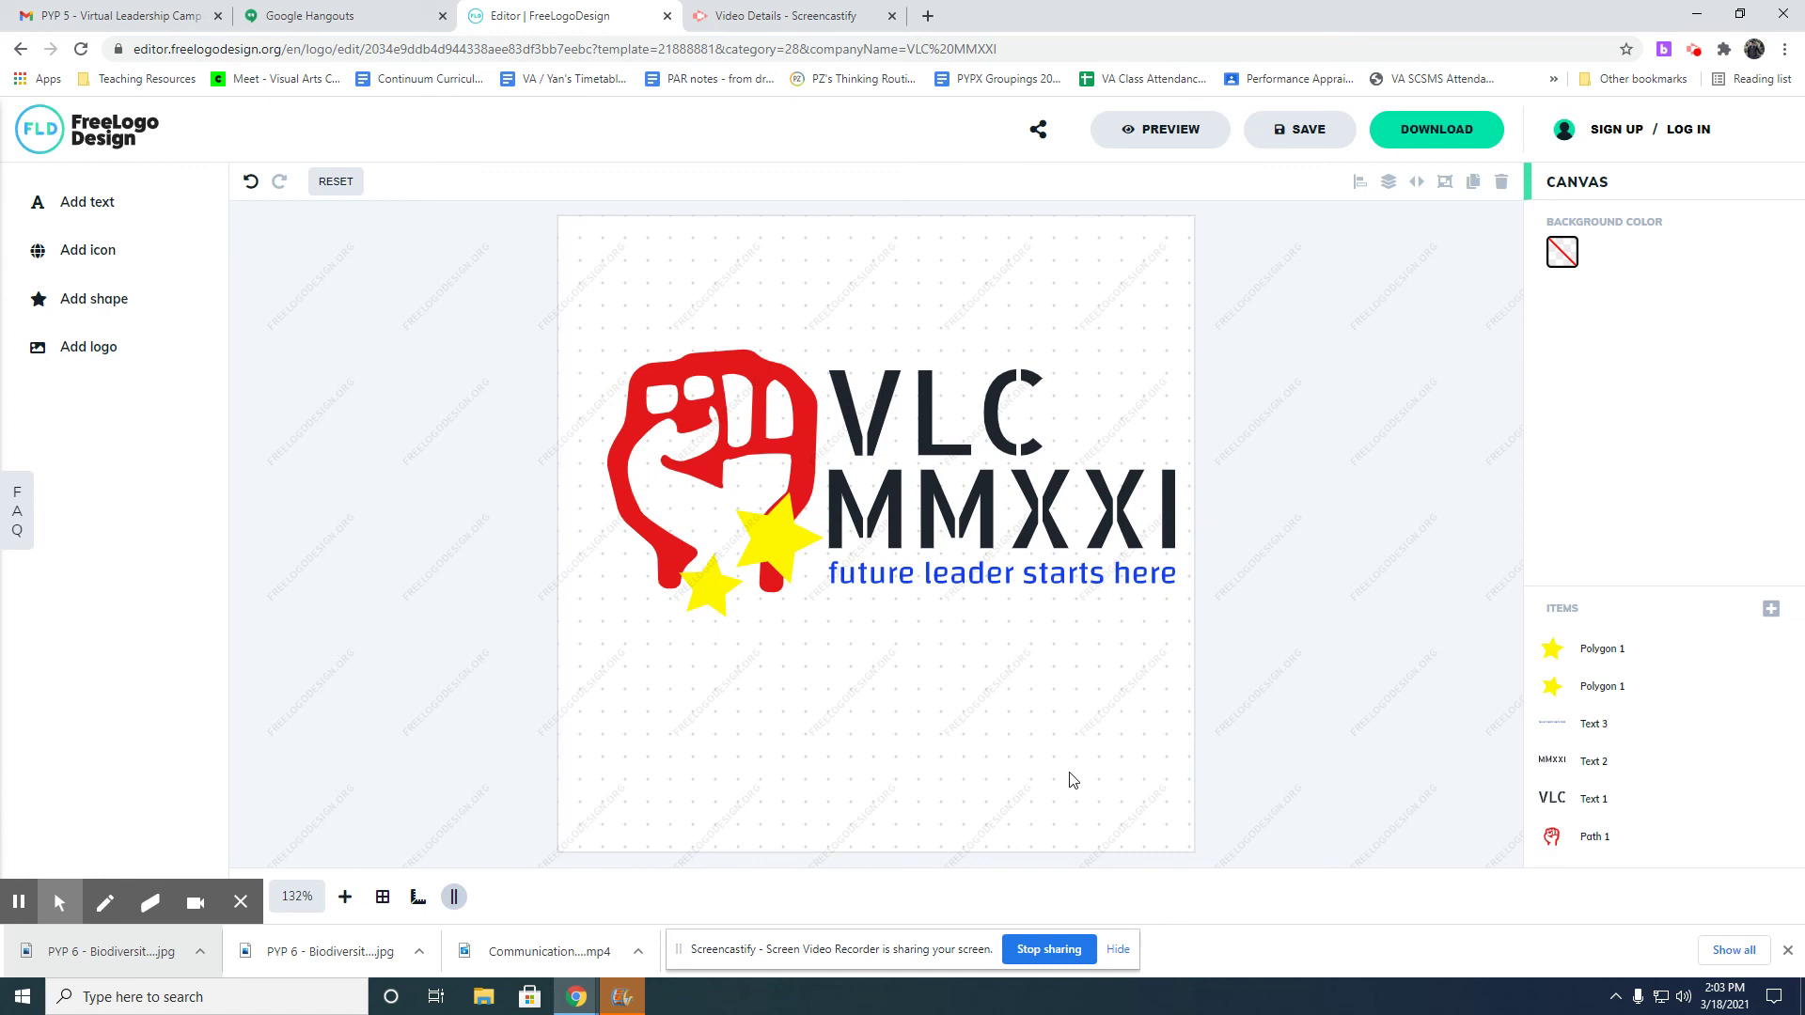
Request the free low-res PNG download and enter the requester's first and last name.
click(1441, 133)
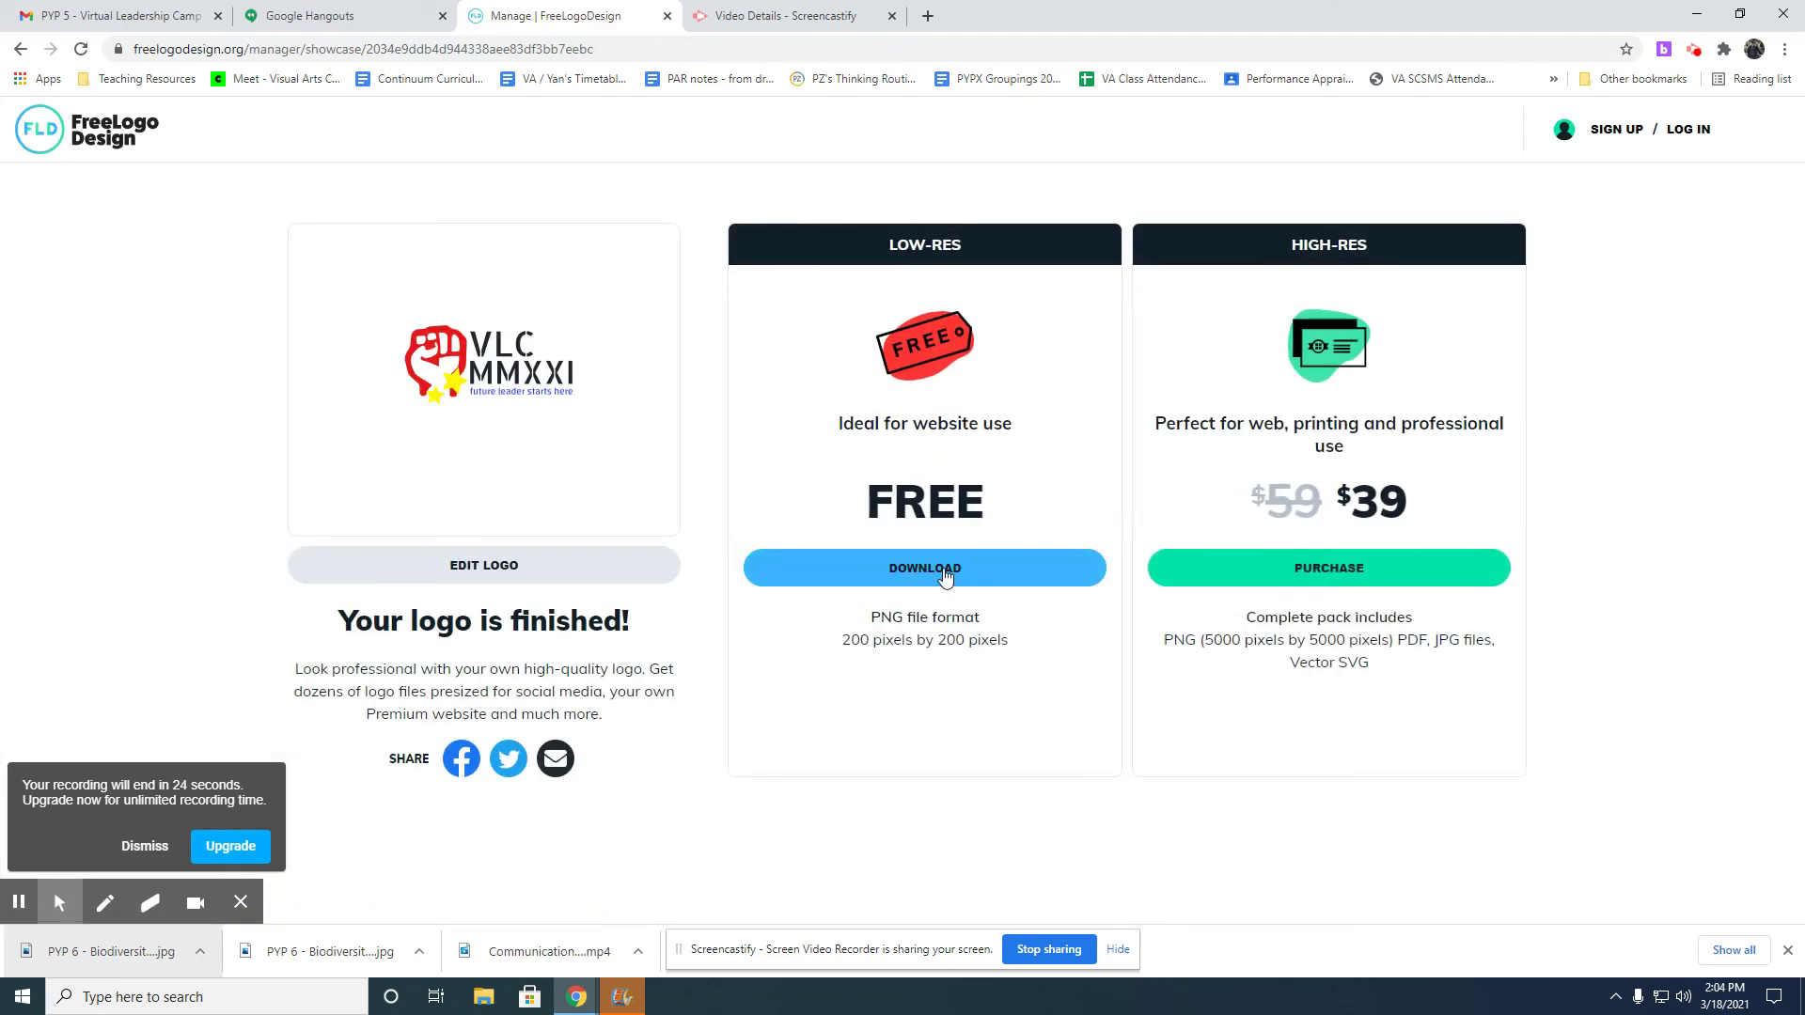
click(946, 577)
click(814, 439)
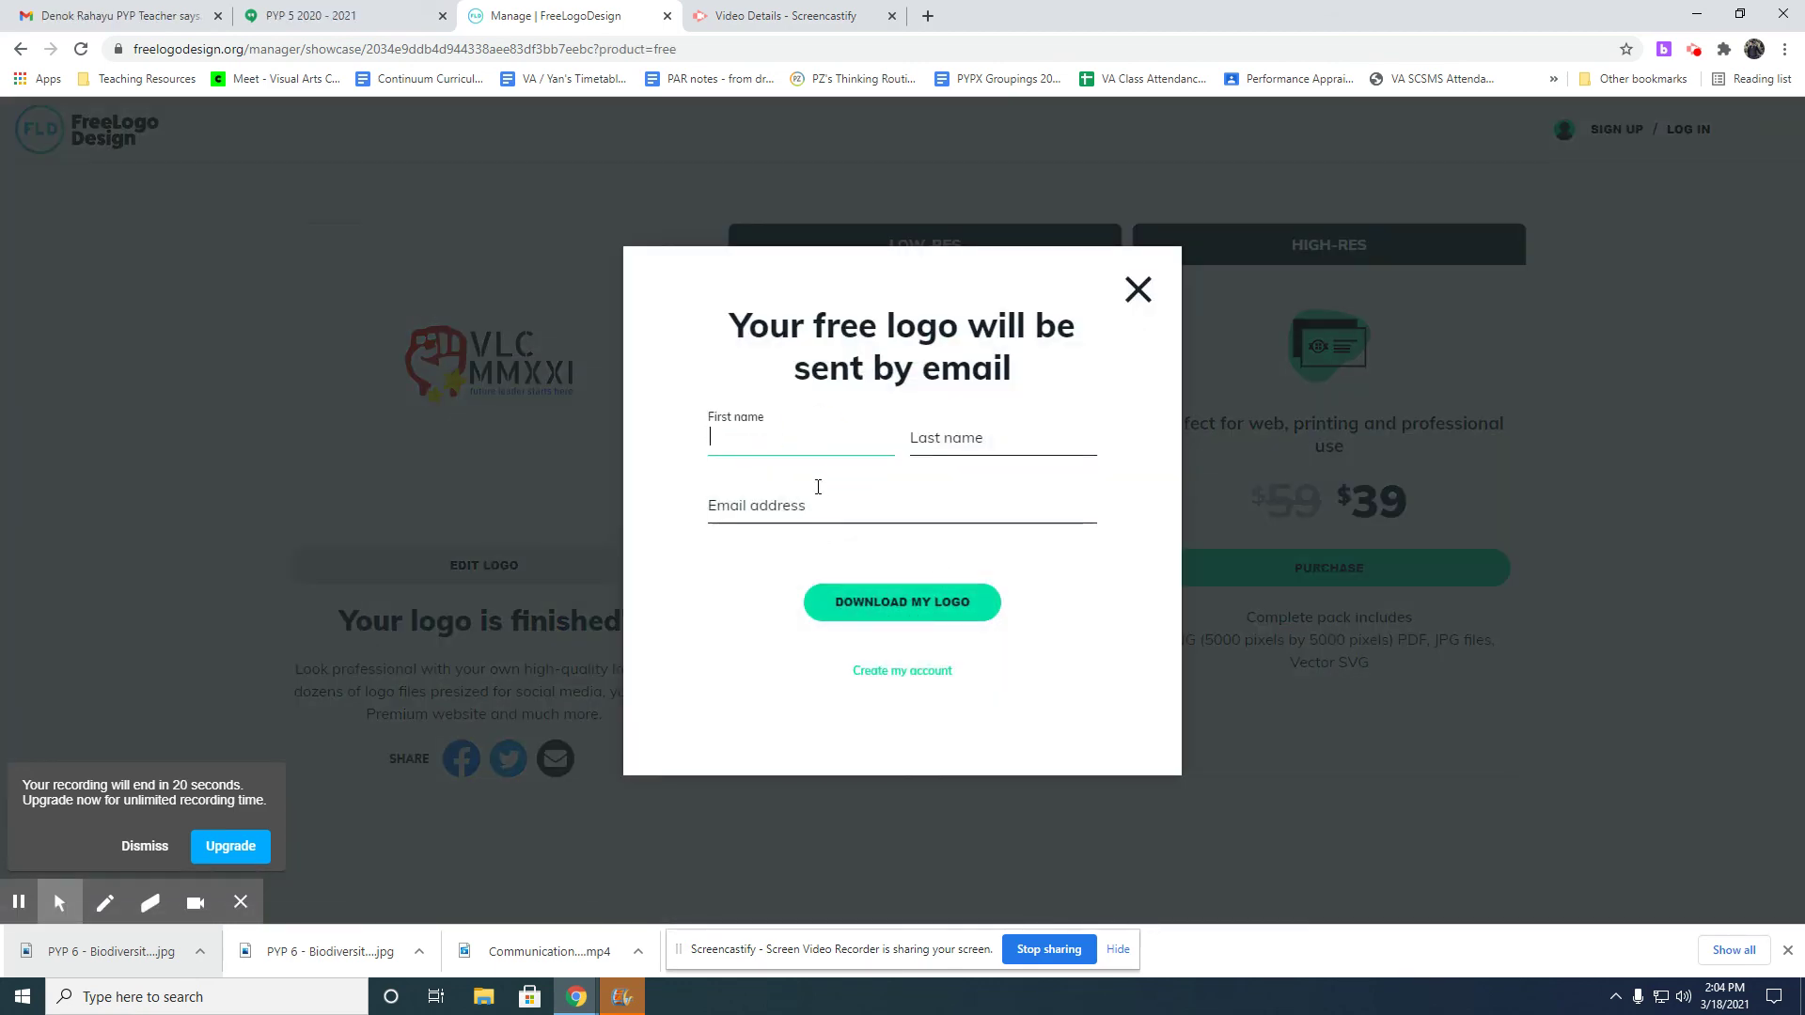
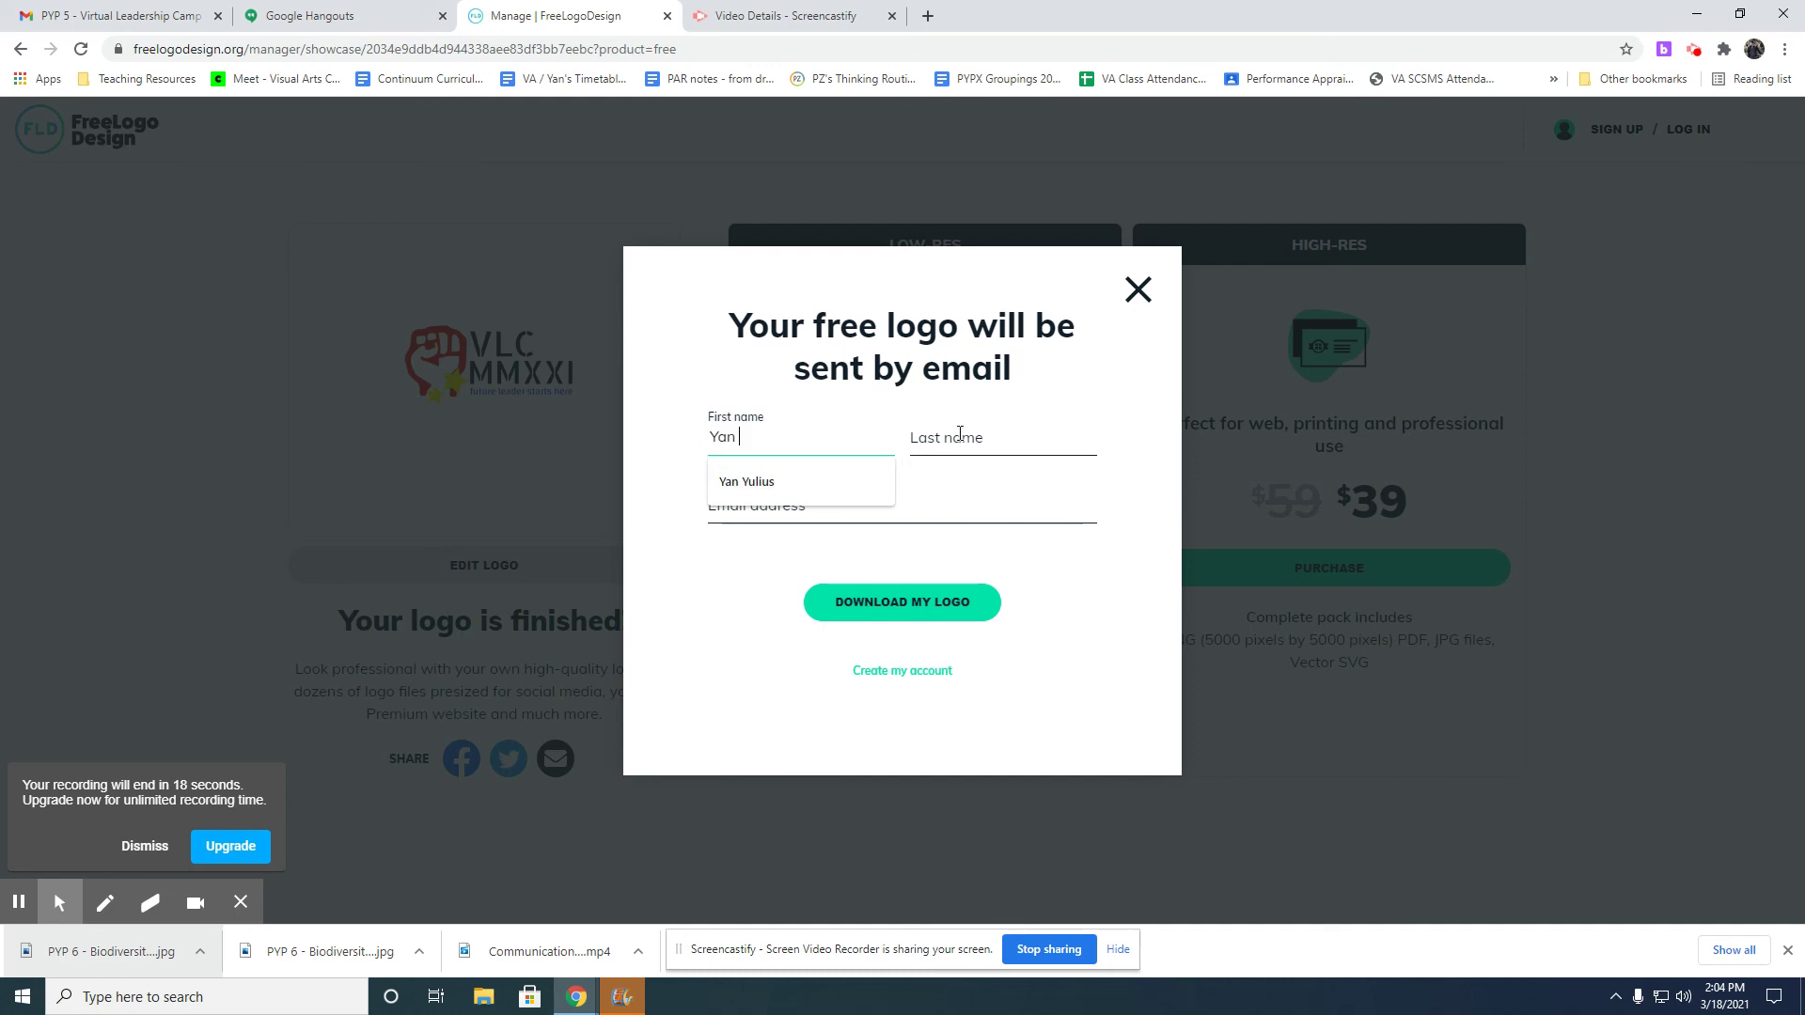
click(959, 434)
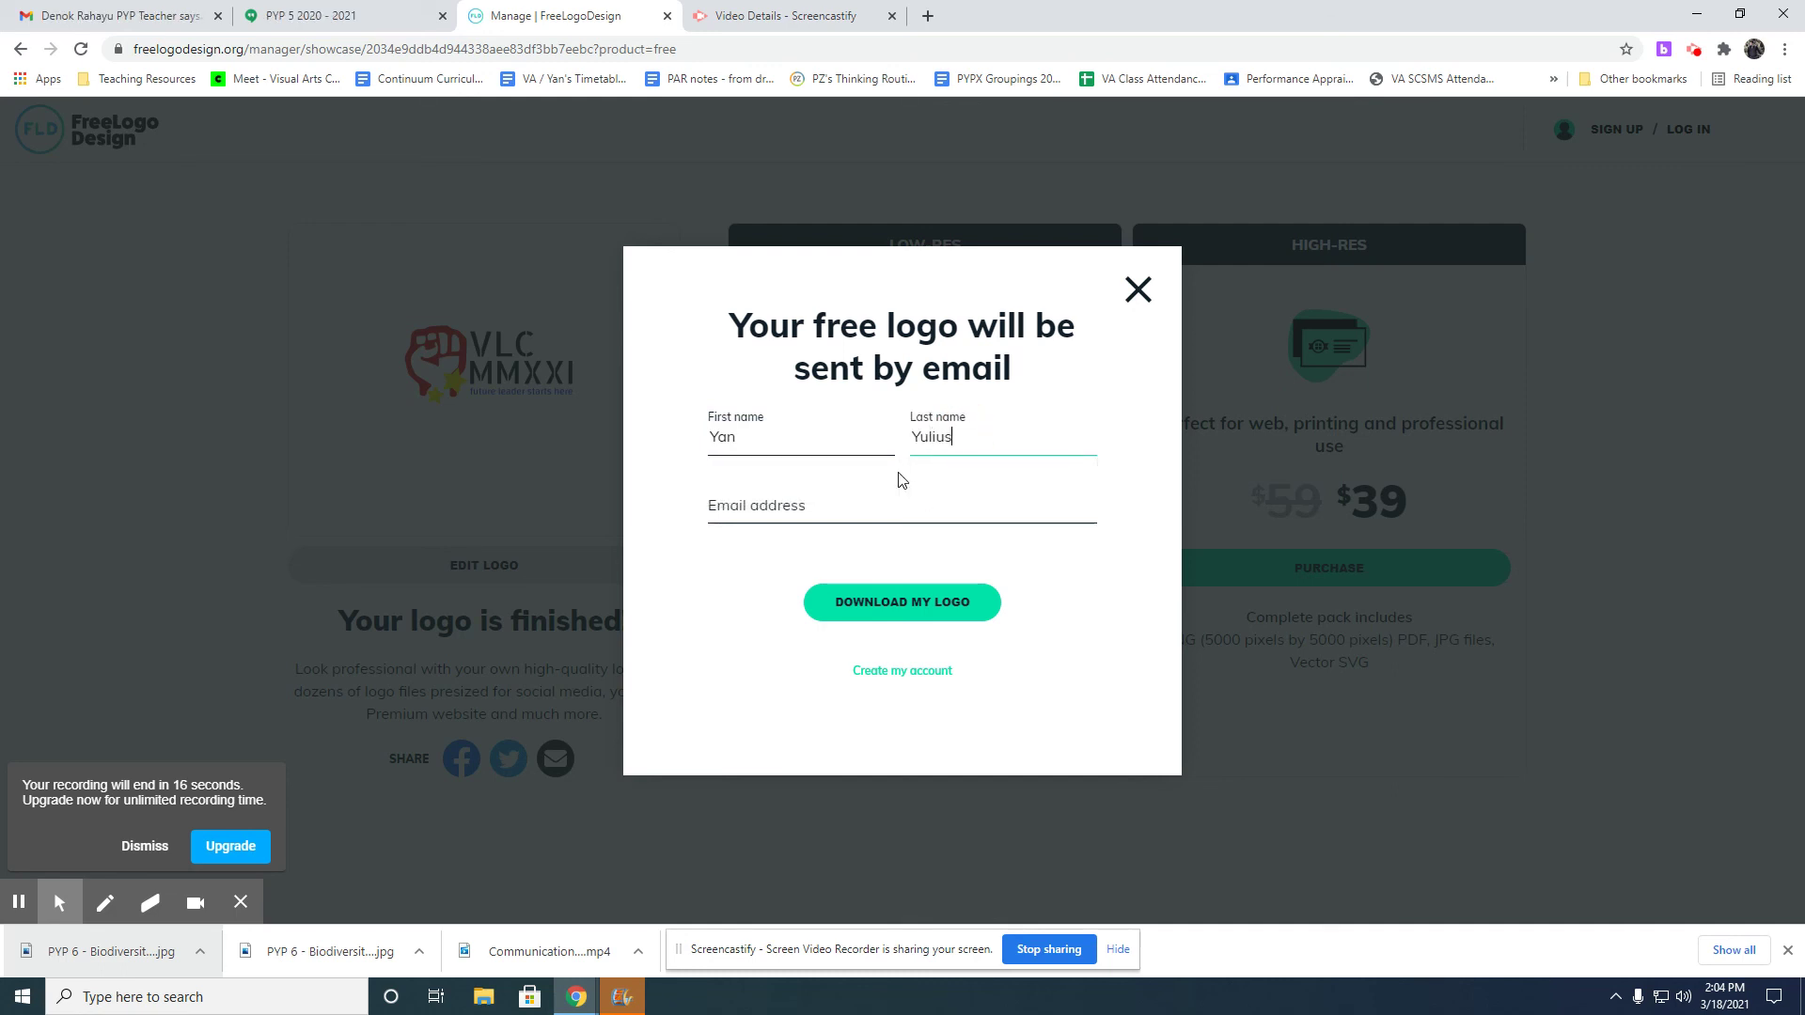
click(880, 495)
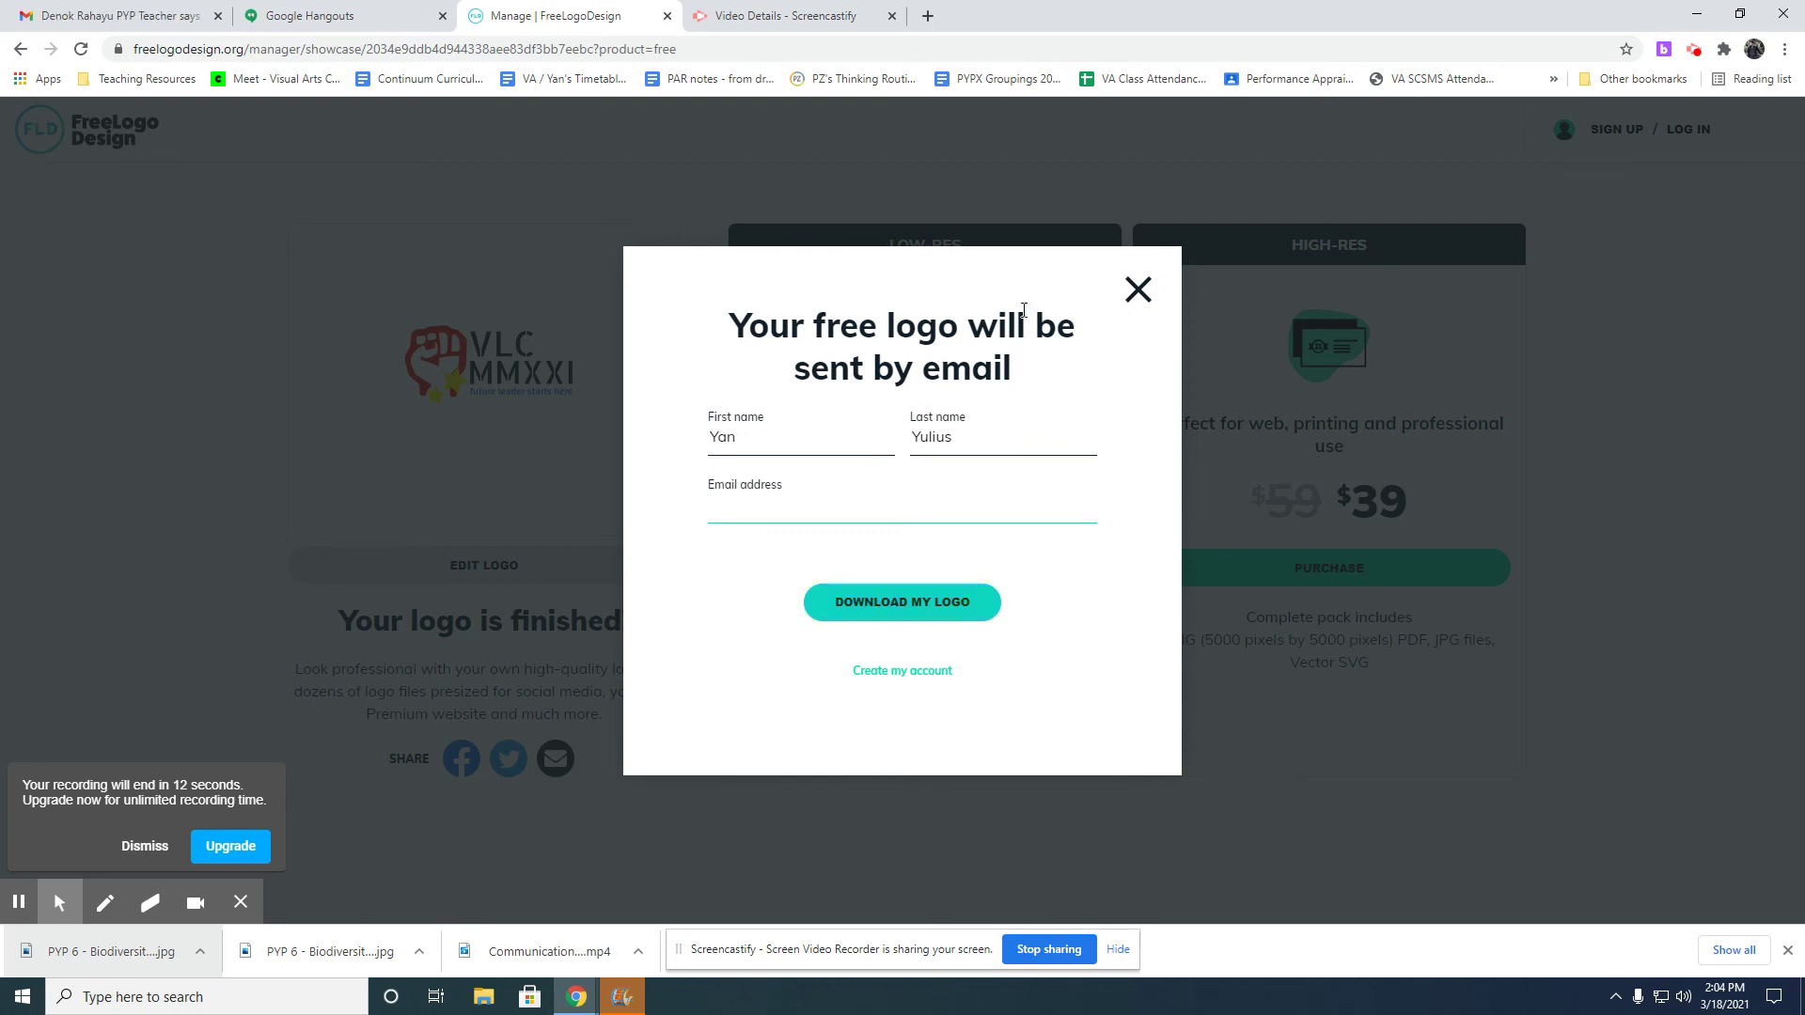
Close the e-mail form and open the context menu of the finished logo image.
click(1138, 289)
right_click(470, 371)
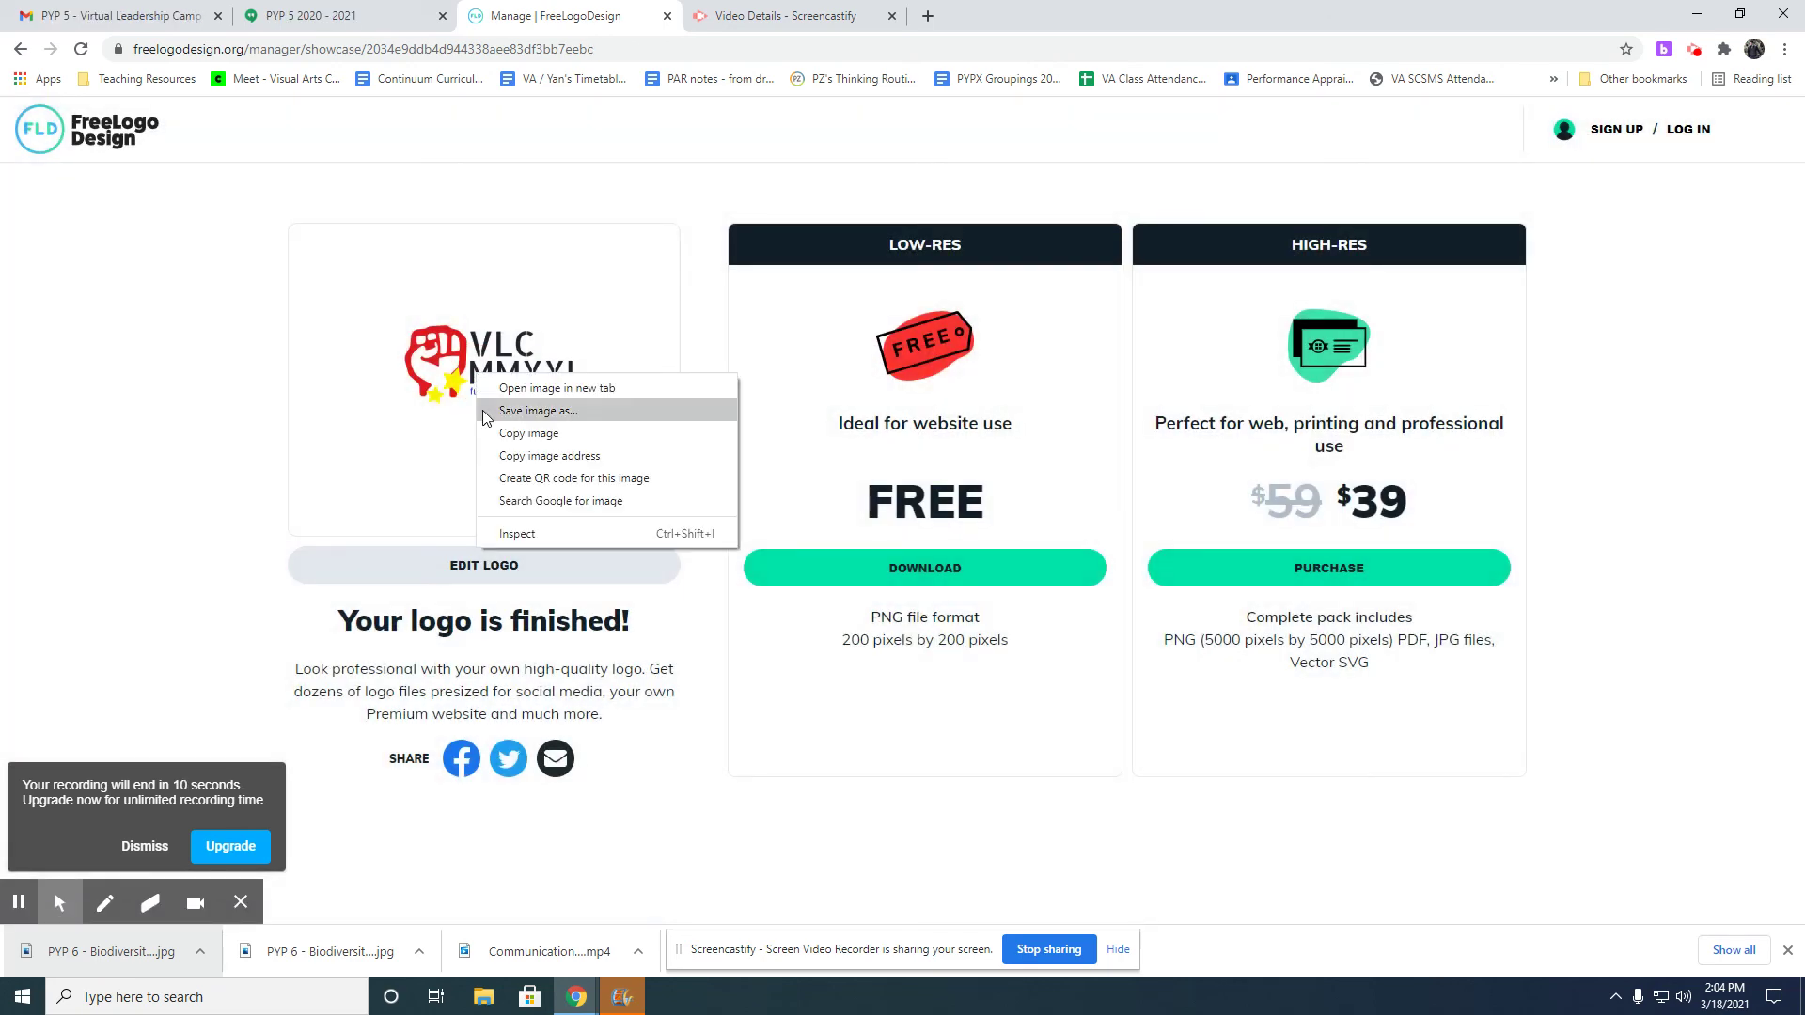
click(501, 432)
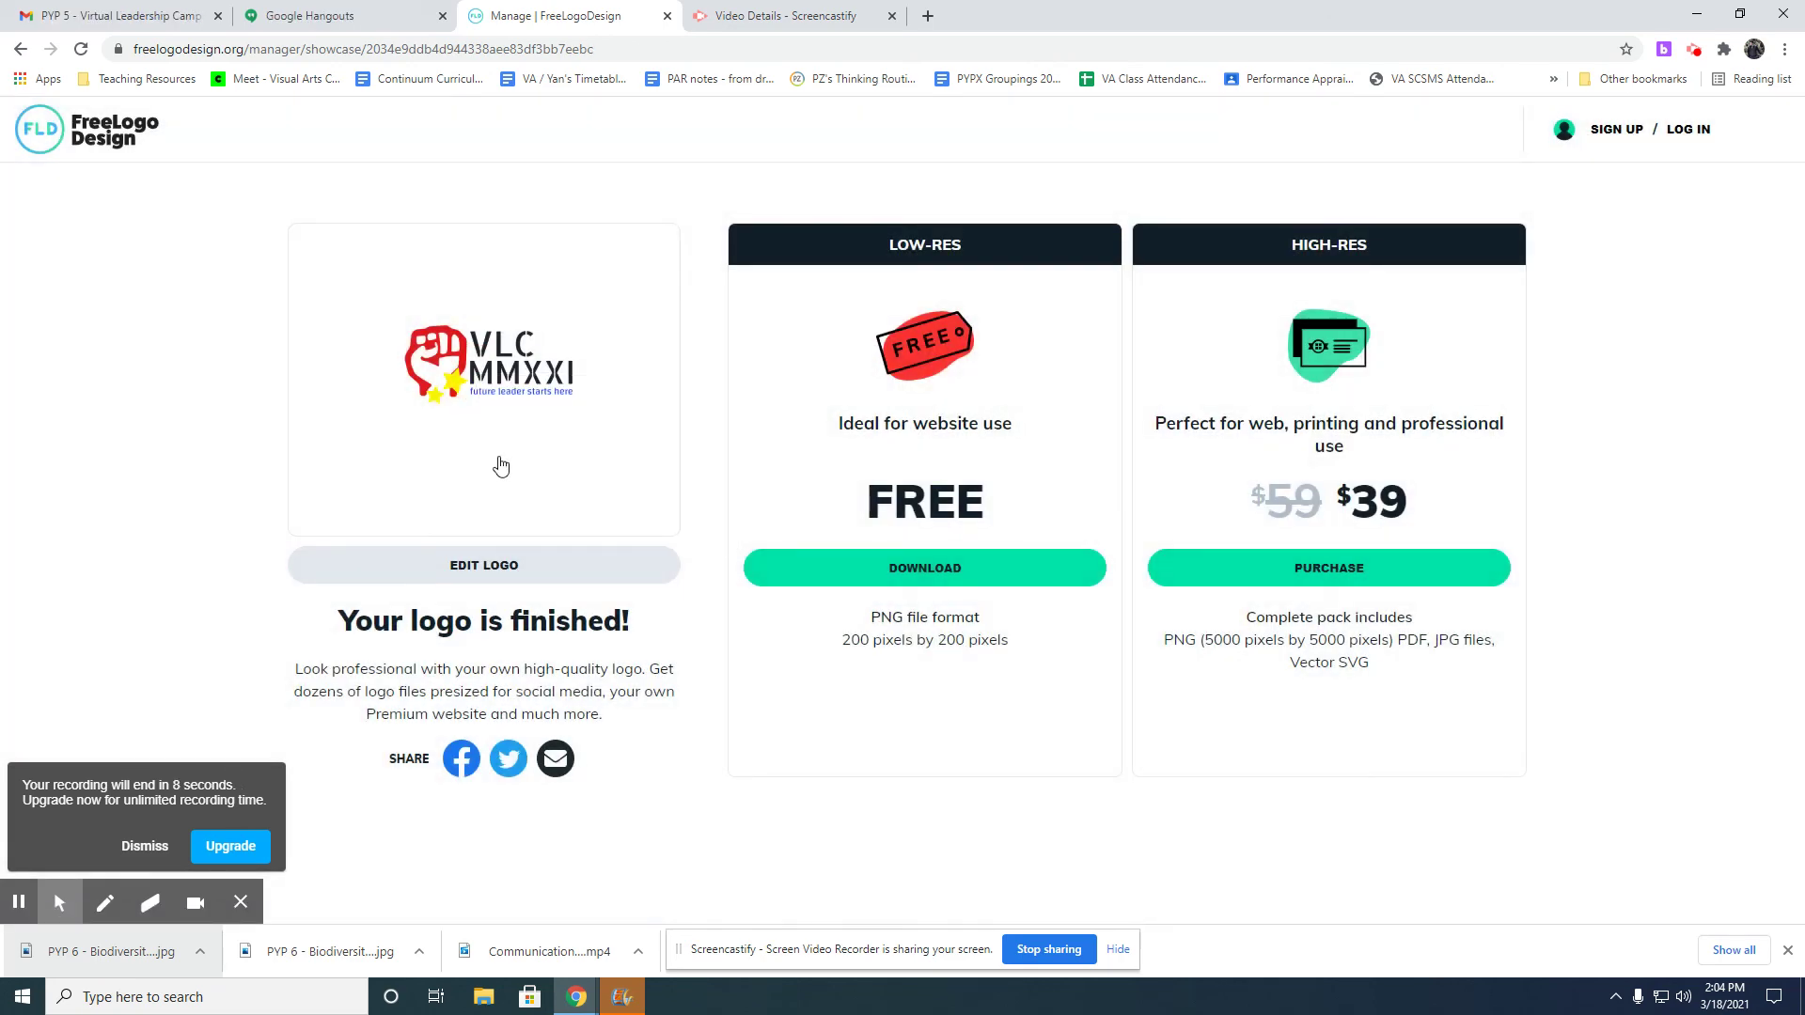